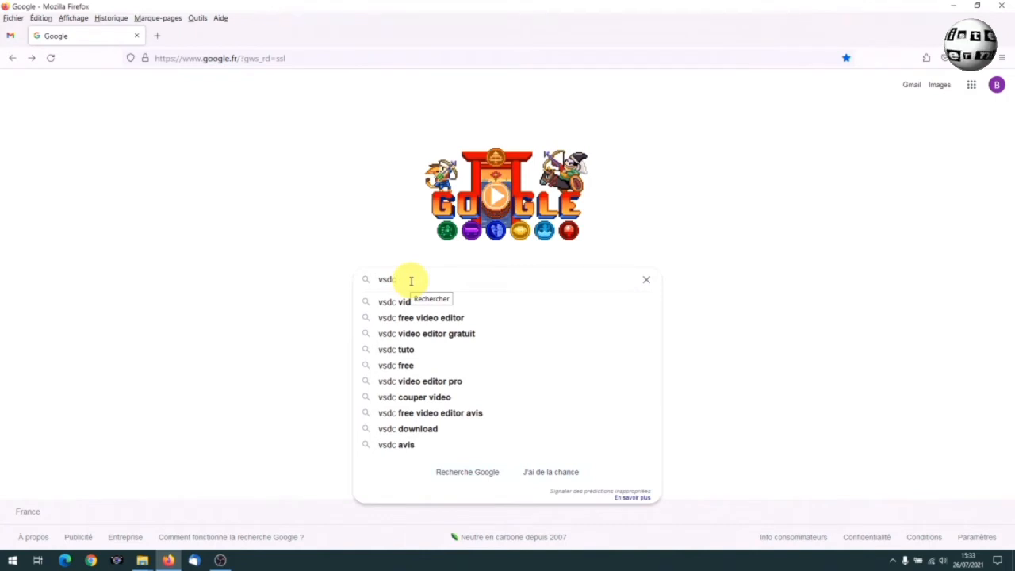
# Find the VSDC website with a Google search for "vsdc" and download the x64 version of VSDC Video Editor.
pyautogui.press('Return')
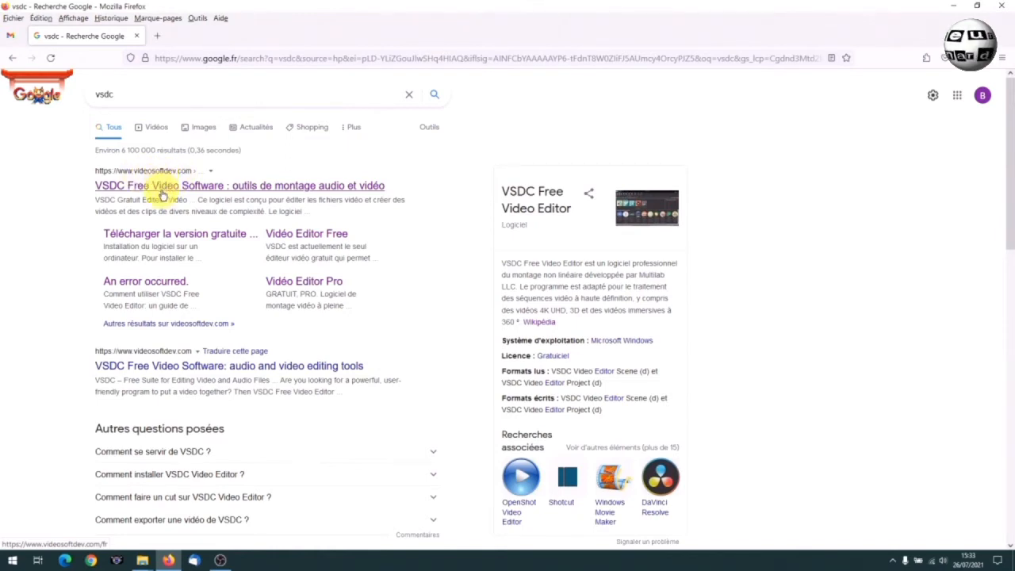
pyautogui.click(162, 195)
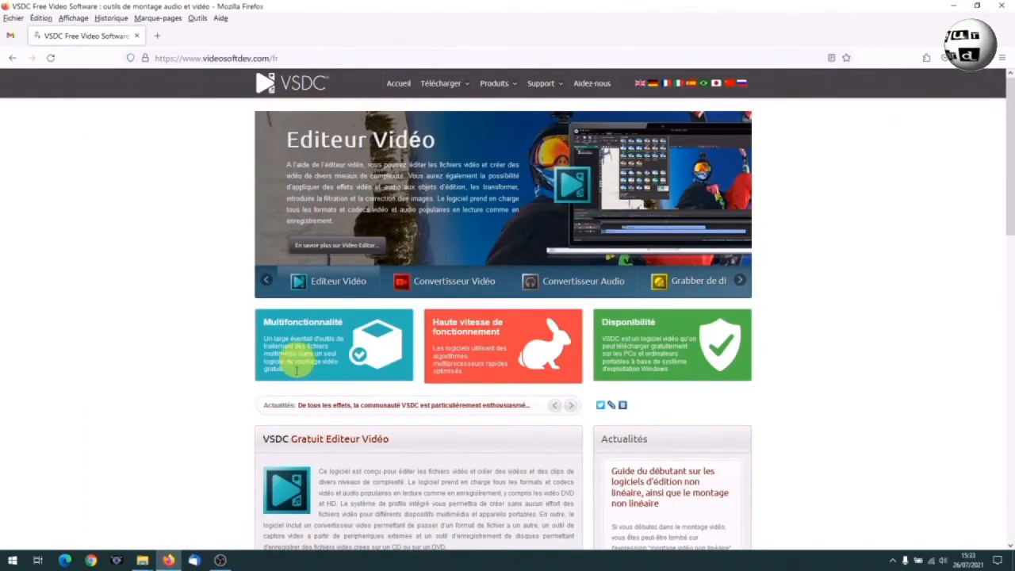
pyautogui.moveTo(448, 83)
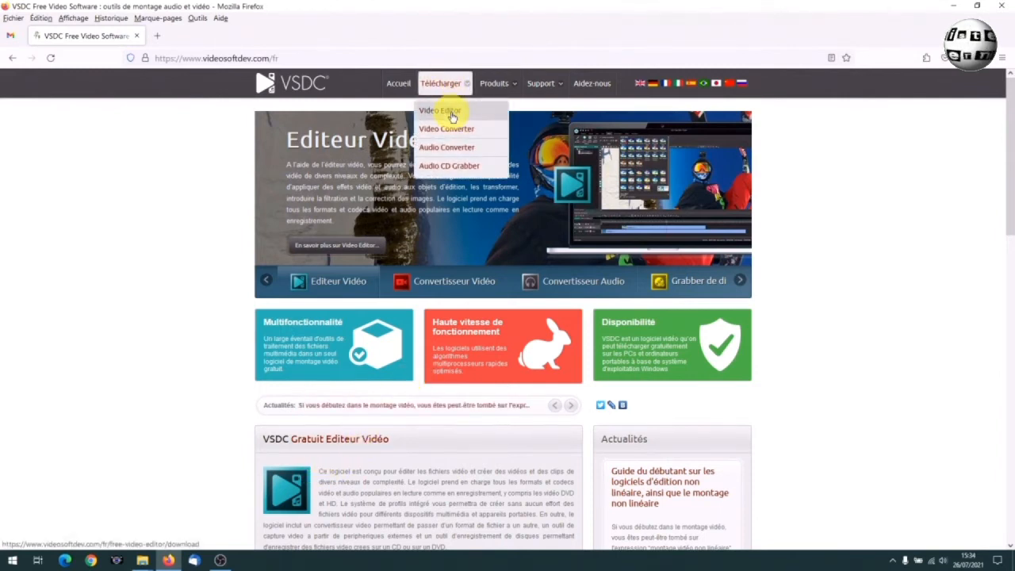
pyautogui.click(451, 115)
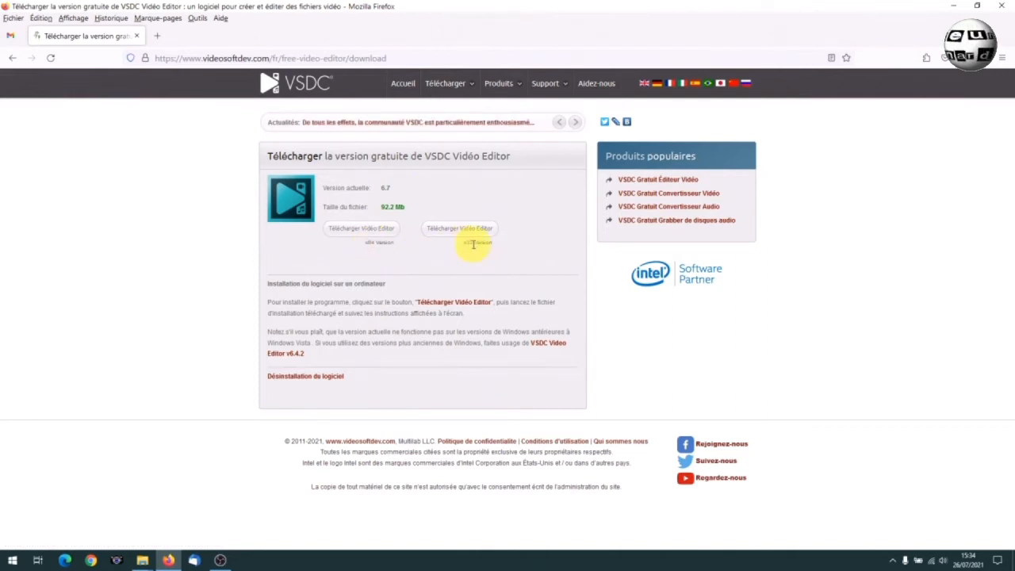
pyautogui.click(361, 232)
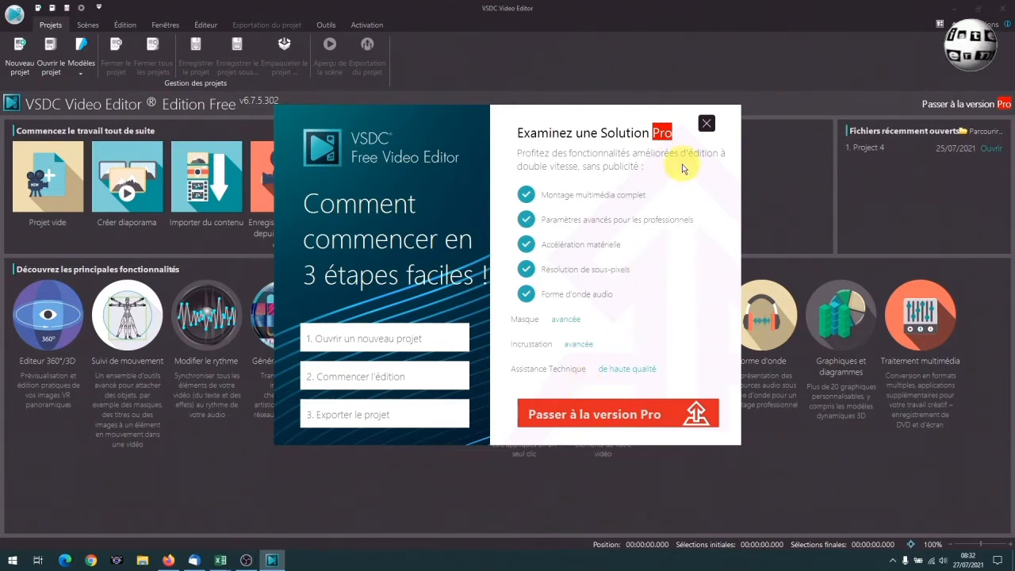
# In VSDC Video Editor, dismiss the Pro version offer and start a new project named Tuto.
pyautogui.click(706, 124)
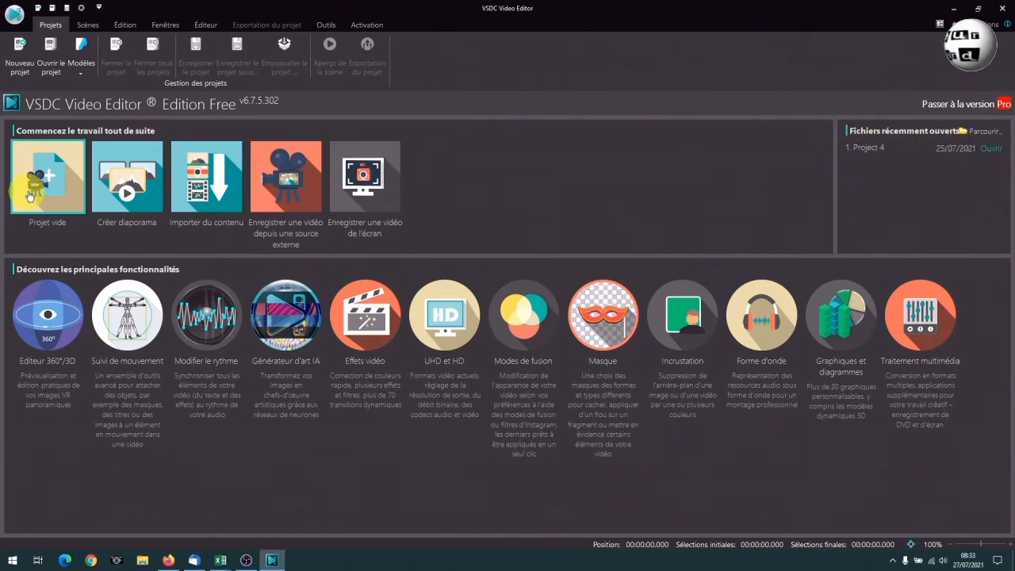
pyautogui.click(22, 57)
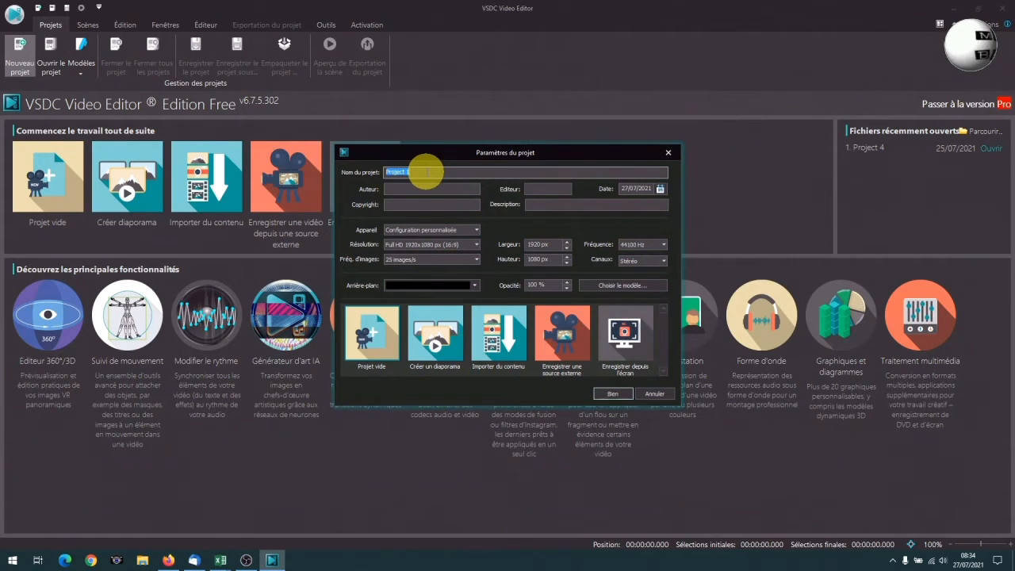
pyautogui.write('Tuto')
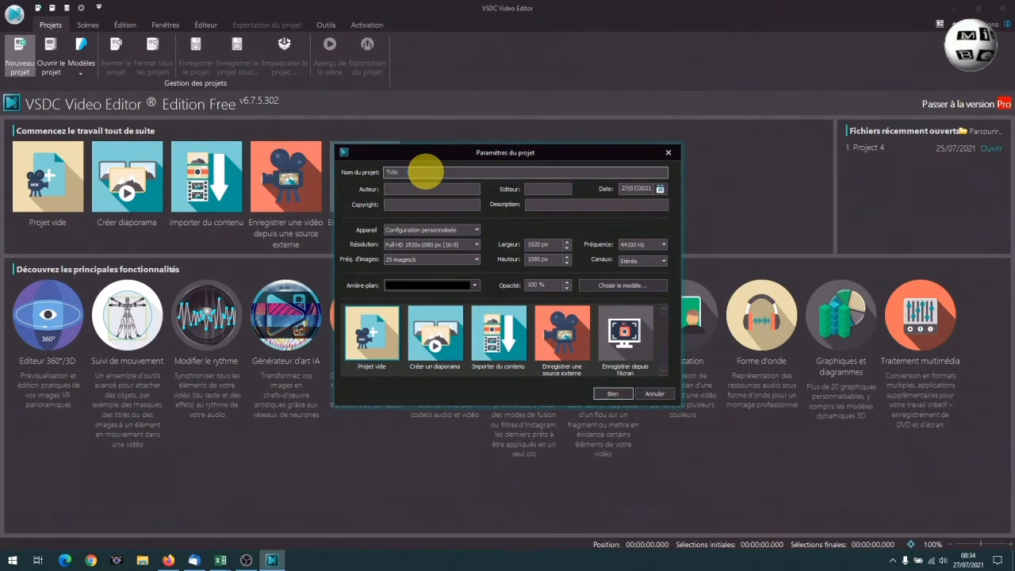
pyautogui.click(396, 191)
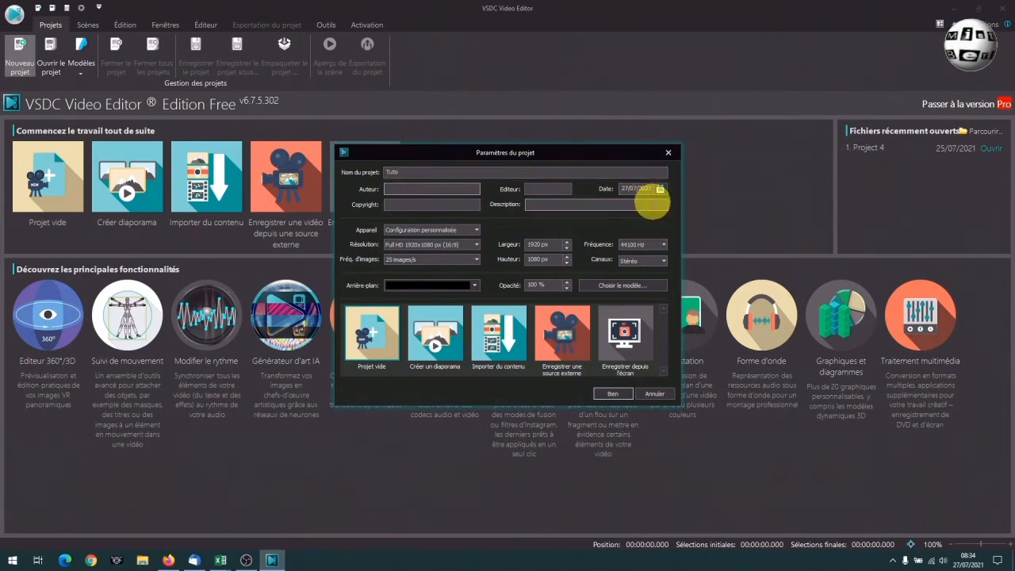
# Create the project as an empty project, keeping Full HD 1920x1080 px (16:9) and 25 images/s.
pyautogui.click(476, 248)
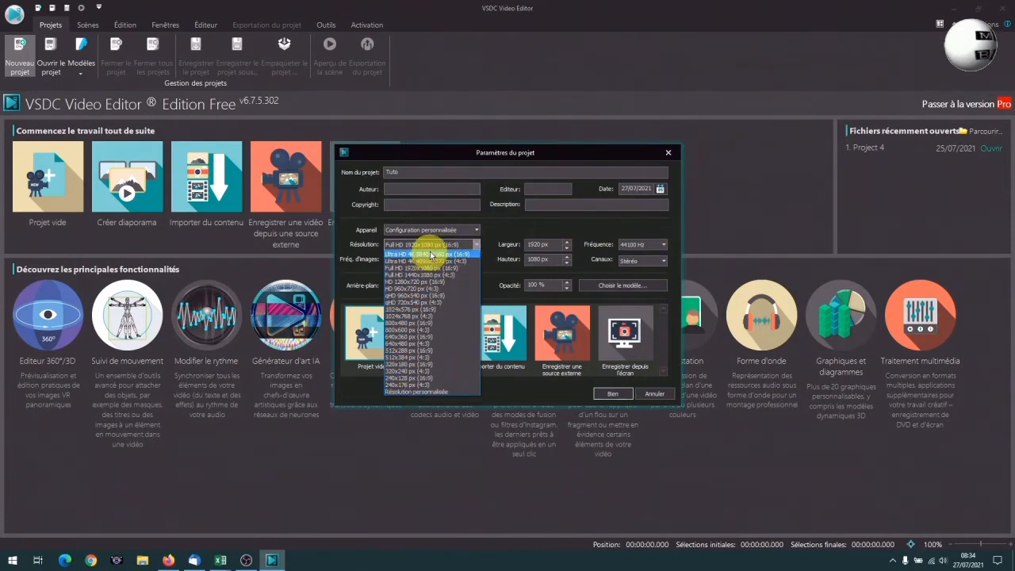
pyautogui.click(521, 229)
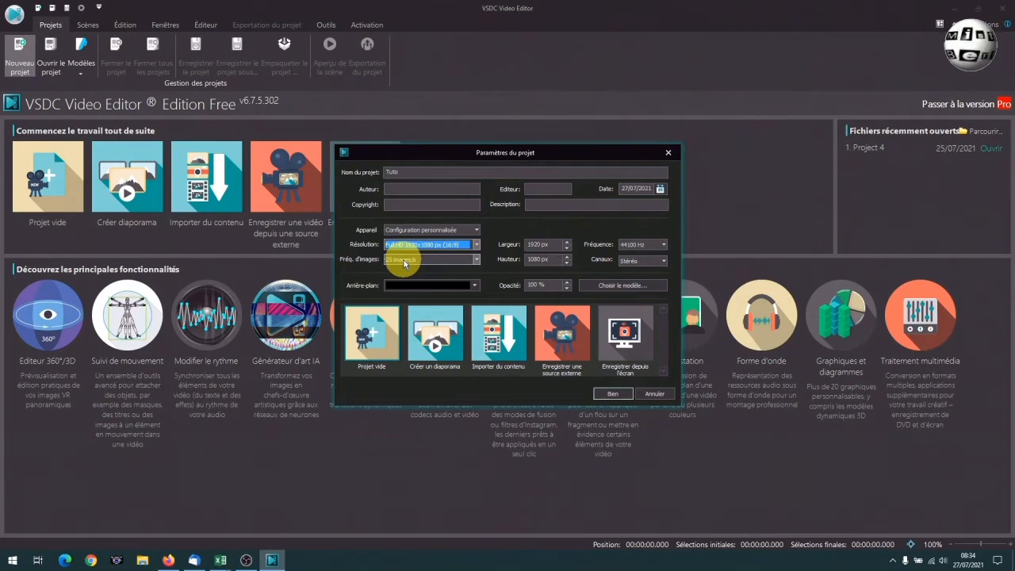
pyautogui.click(476, 262)
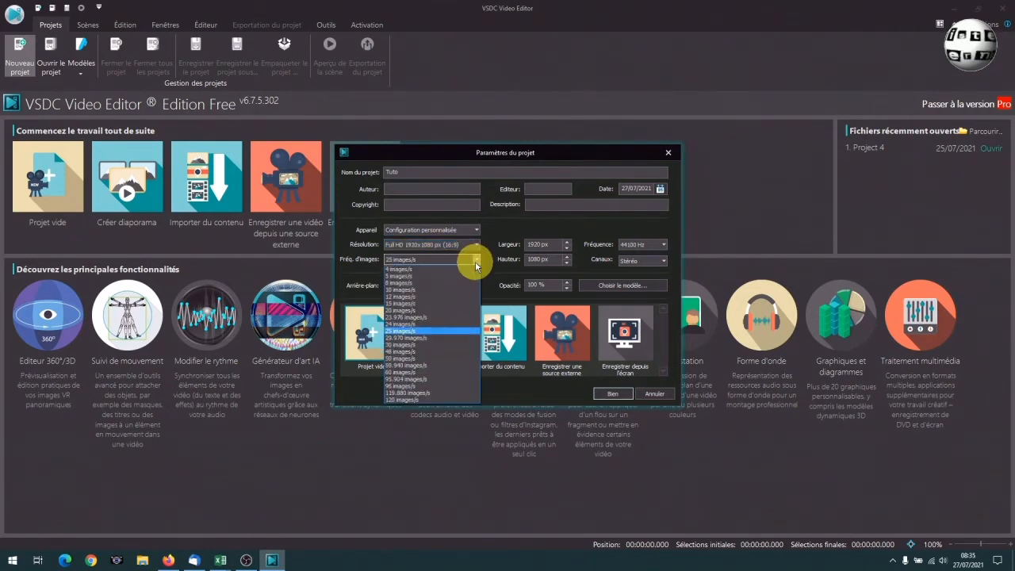
pyautogui.click(476, 262)
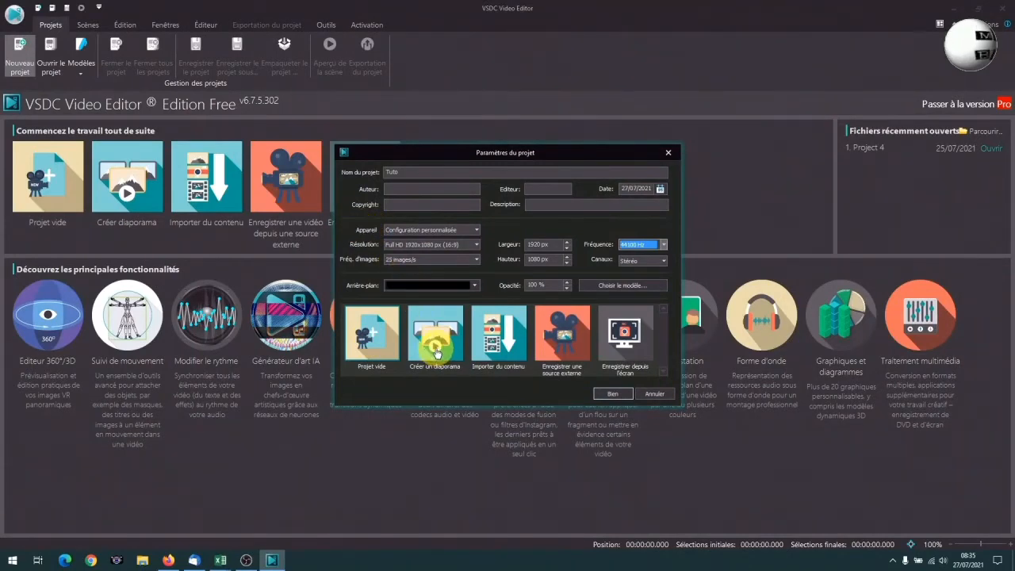
pyautogui.click(378, 333)
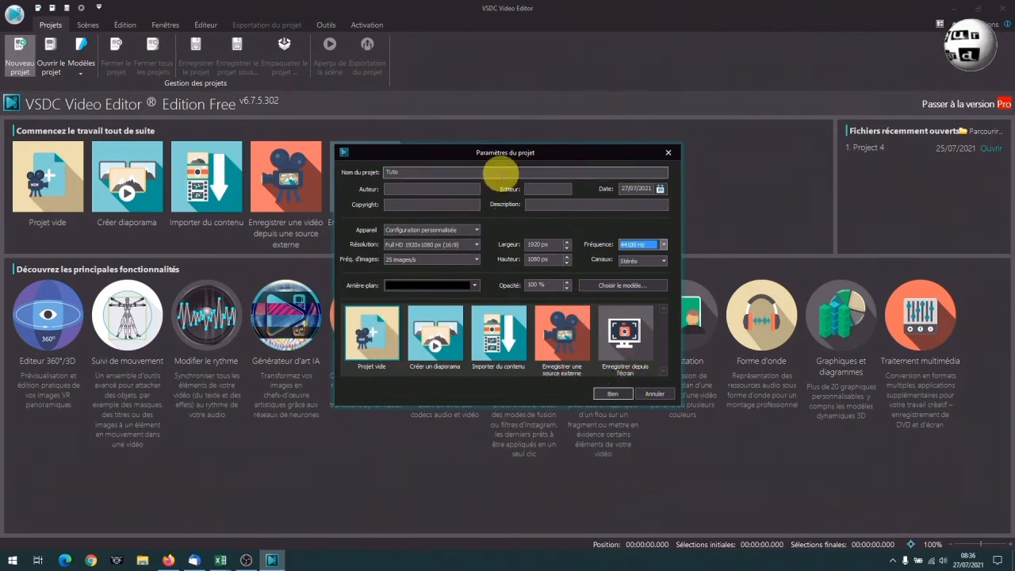
pyautogui.click(619, 395)
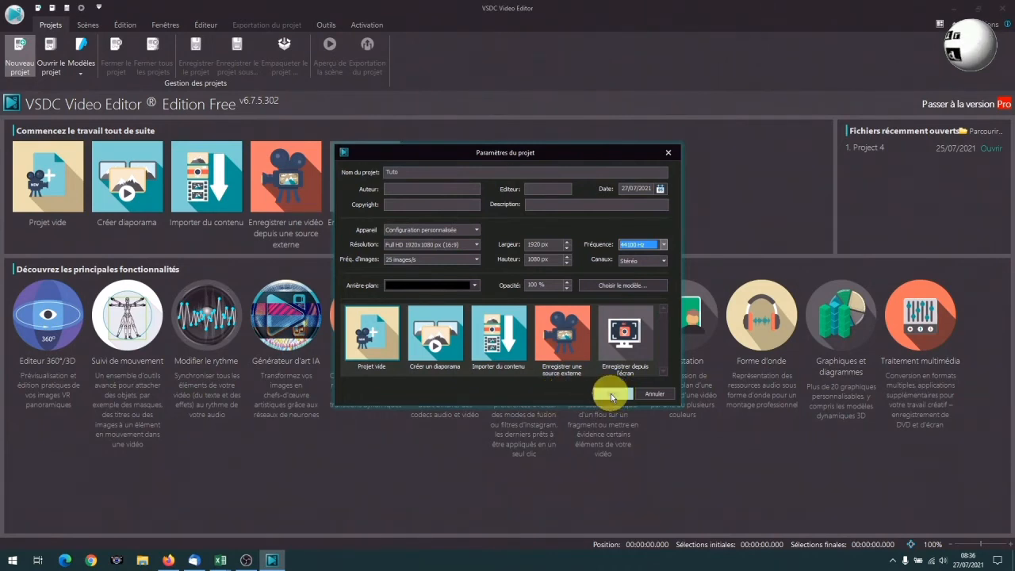
pyautogui.click(611, 394)
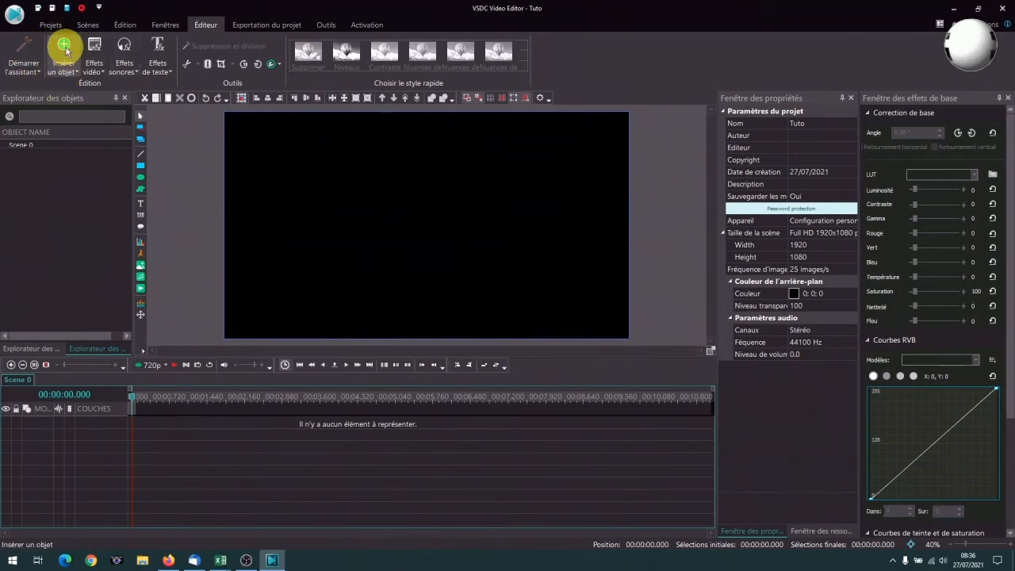
# Insert the video La Verzasca 1.mp4 at the beginning of the scene on an added layer.
pyautogui.click(79, 74)
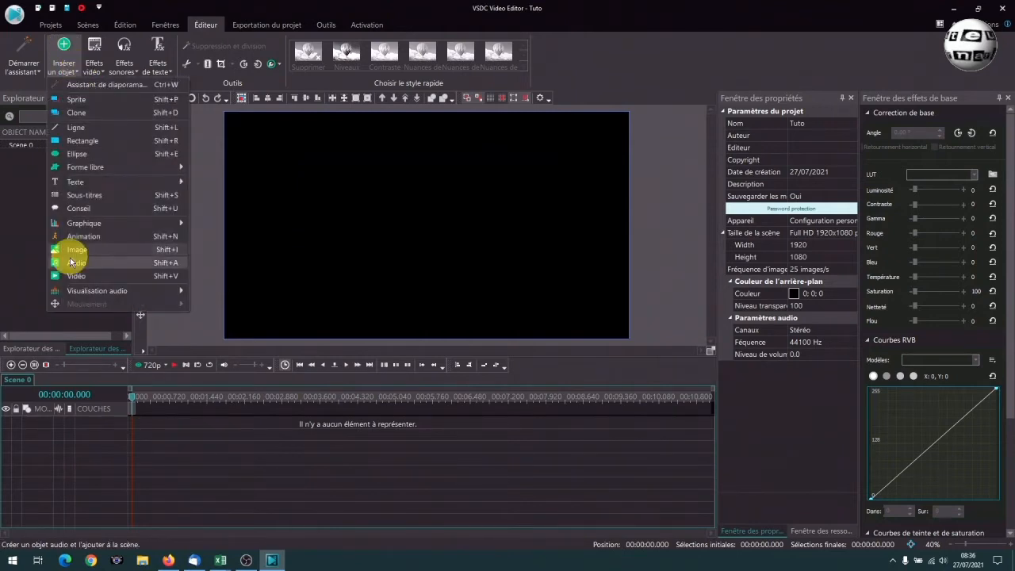
pyautogui.click(166, 269)
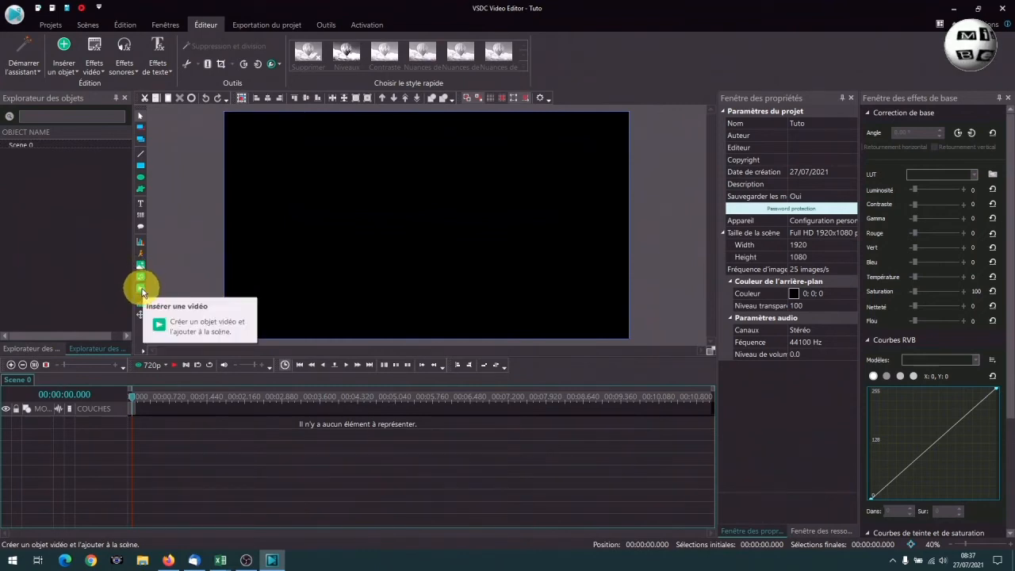
pyautogui.click(143, 293)
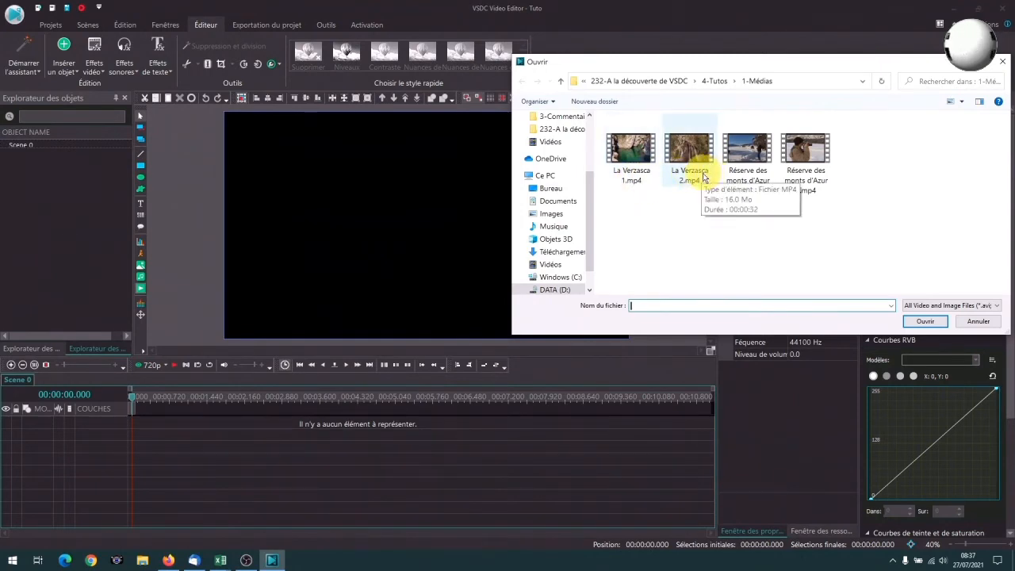
pyautogui.click(639, 152)
pyautogui.click(926, 323)
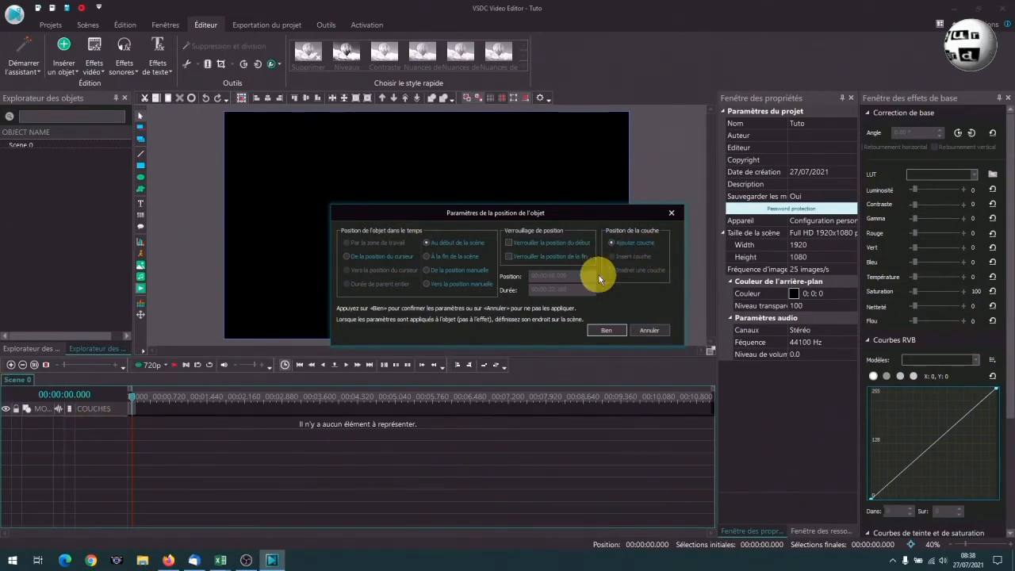
pyautogui.click(604, 331)
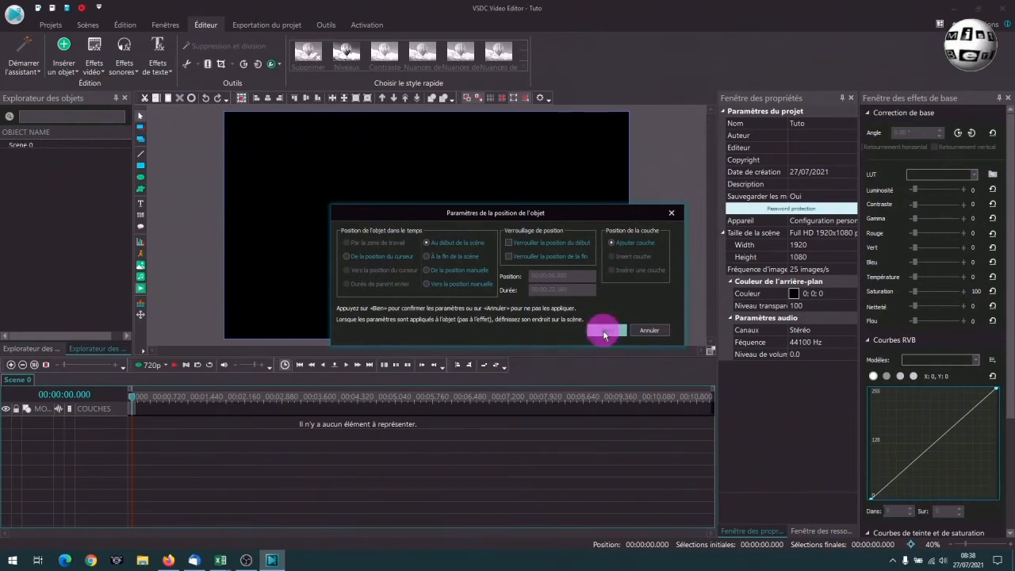
pyautogui.moveTo(117, 431); pyautogui.dragTo(118, 439)
pyautogui.click(139, 443)
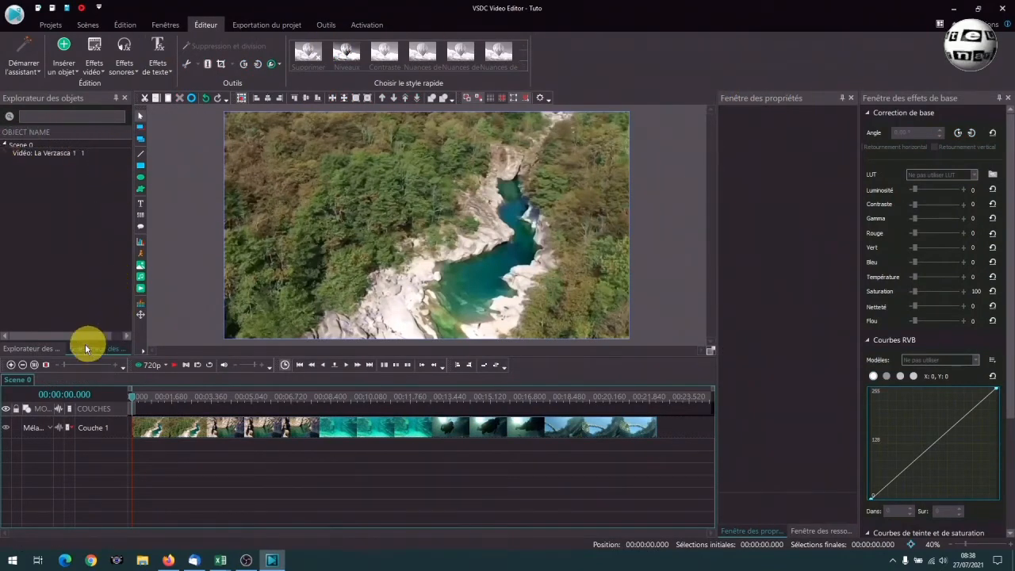
# Examine the project and object explorers, and select the La Verzasca 1 video in the timeline.
pyautogui.click(25, 353)
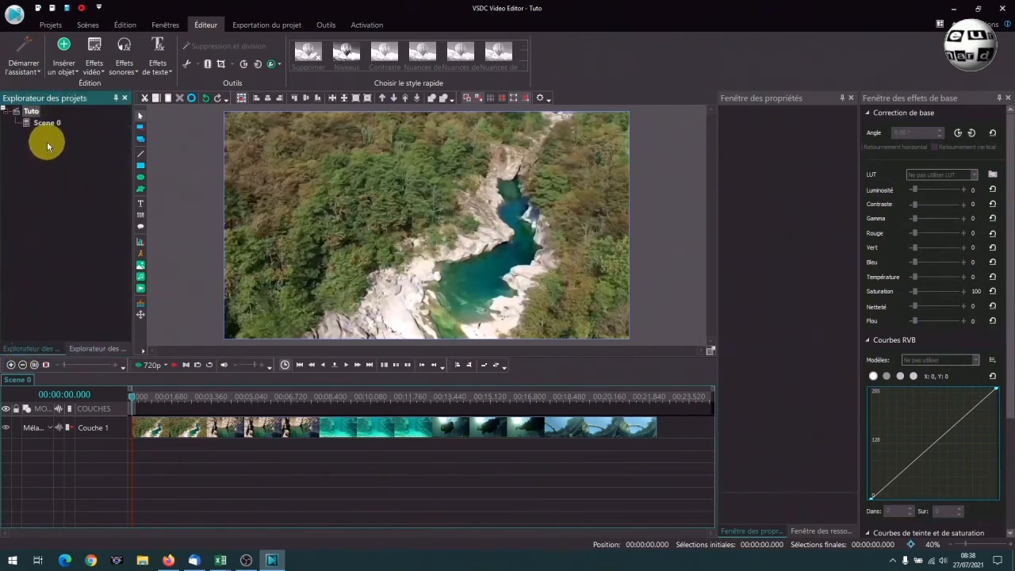
pyautogui.click(79, 352)
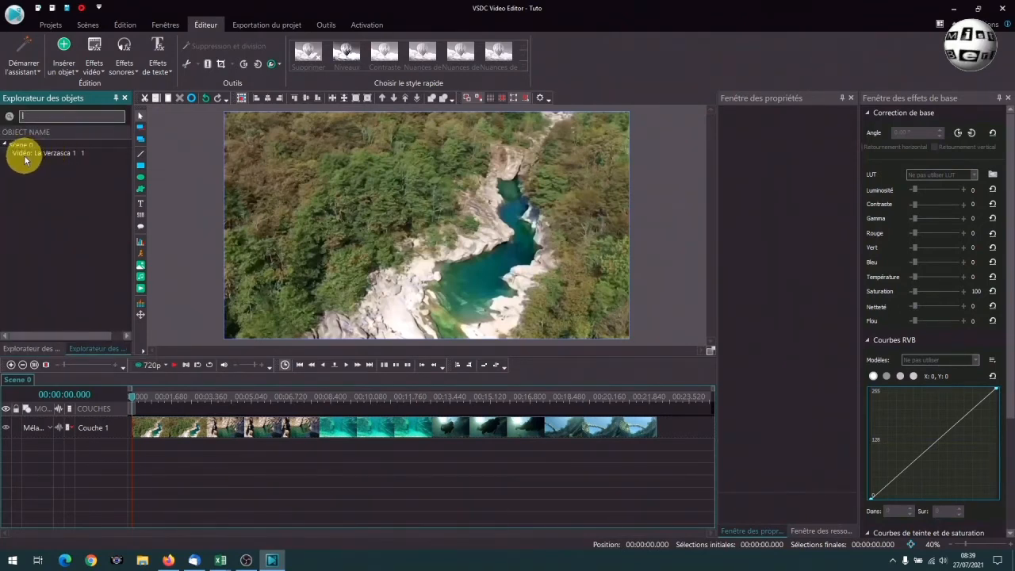
pyautogui.click(51, 154)
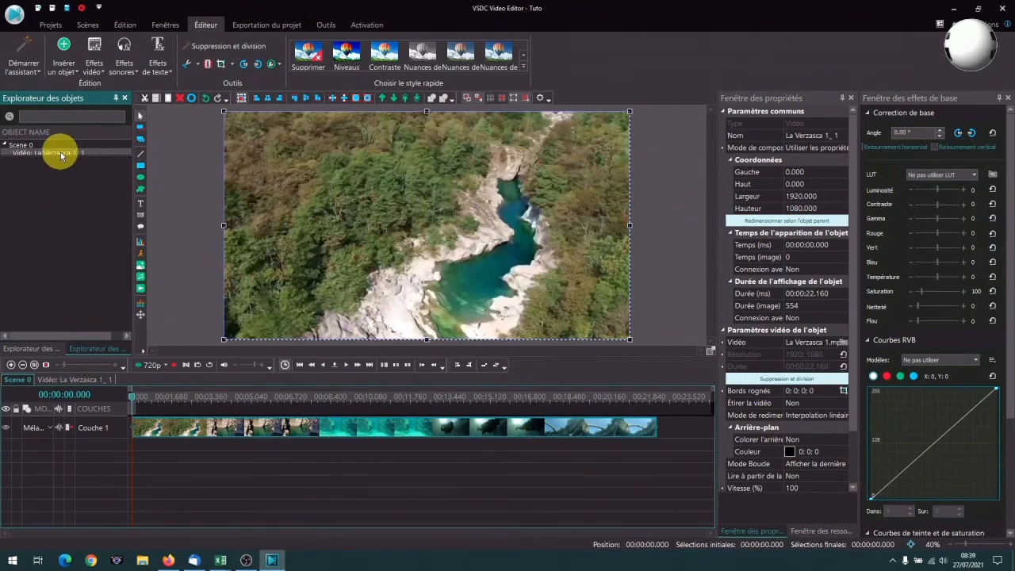
pyautogui.click(211, 489)
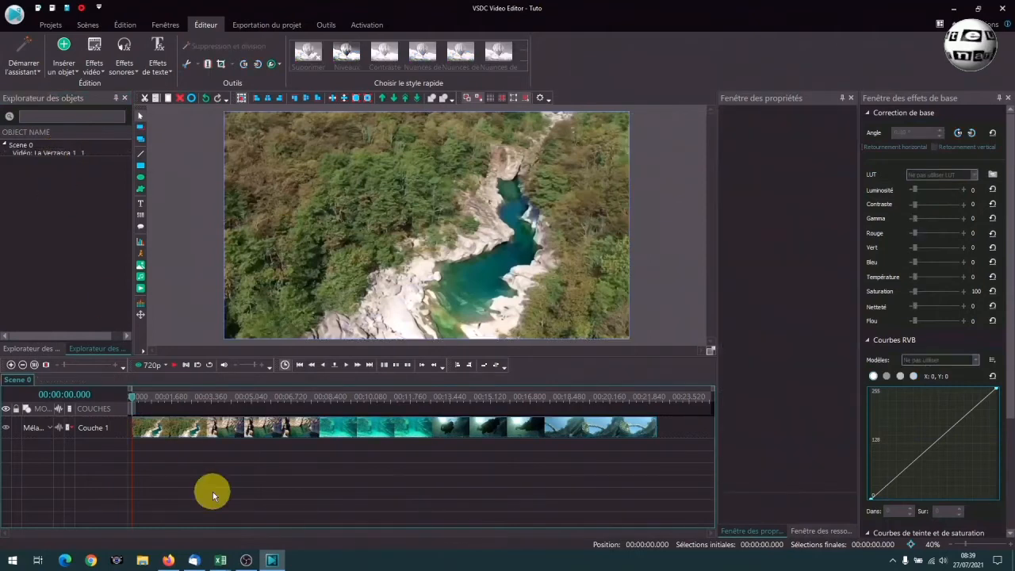
pyautogui.click(173, 436)
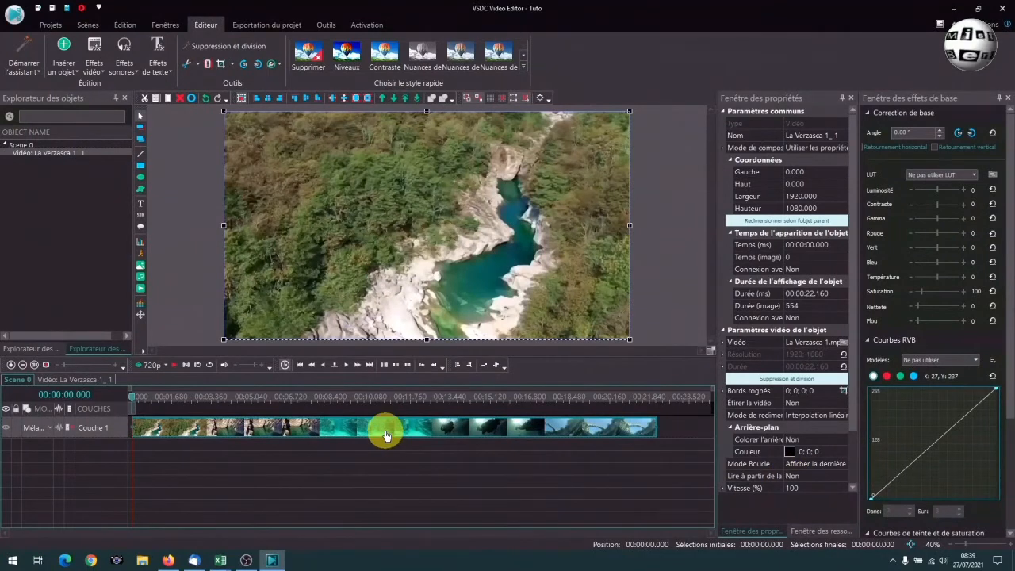
# Try out the audio volume adjustment in the selected video's properties and set the level back to 0 dB.
pyautogui.moveTo(386, 436)
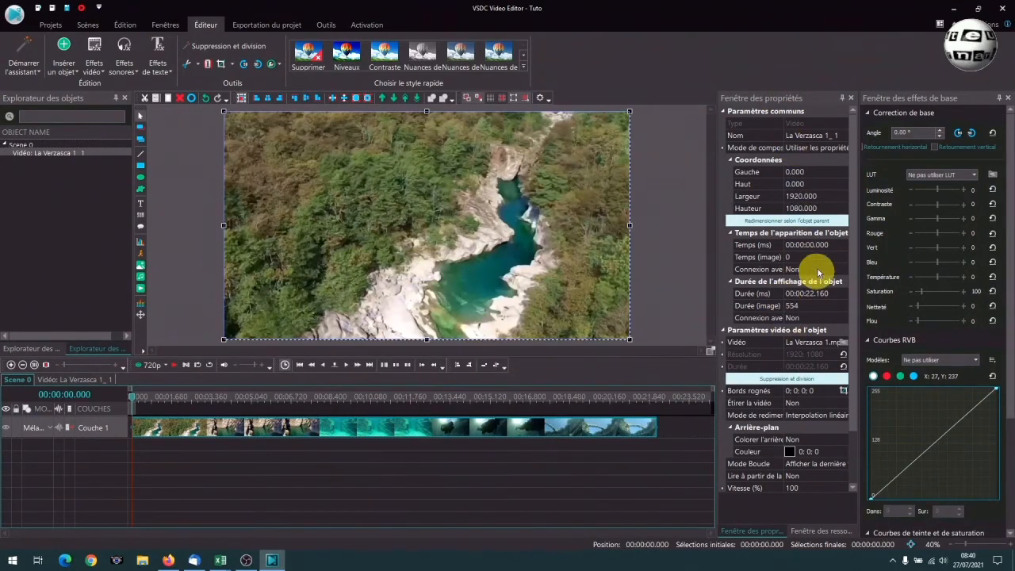
pyautogui.moveTo(854, 285); pyautogui.dragTo(852, 357)
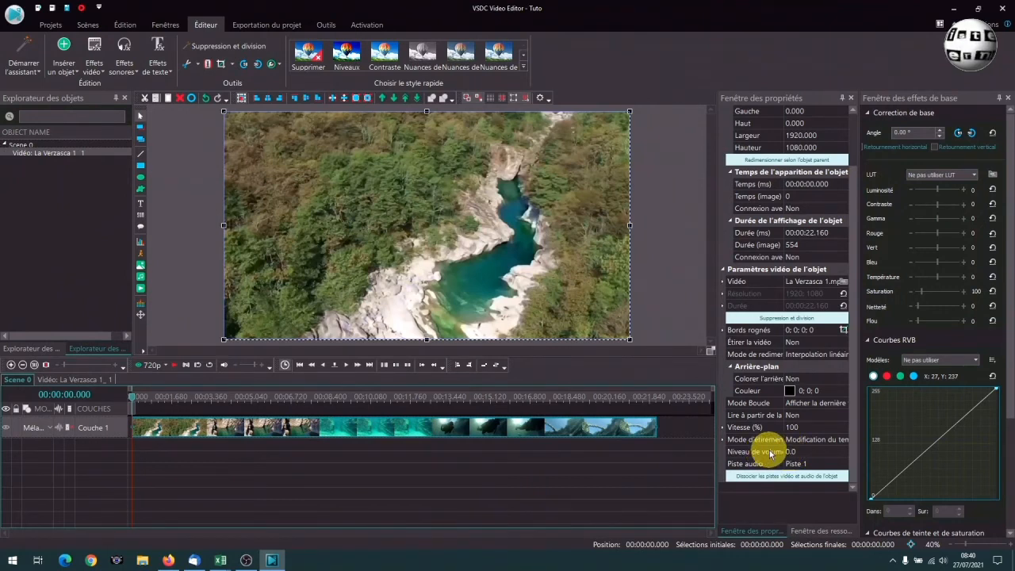
pyautogui.click(833, 451)
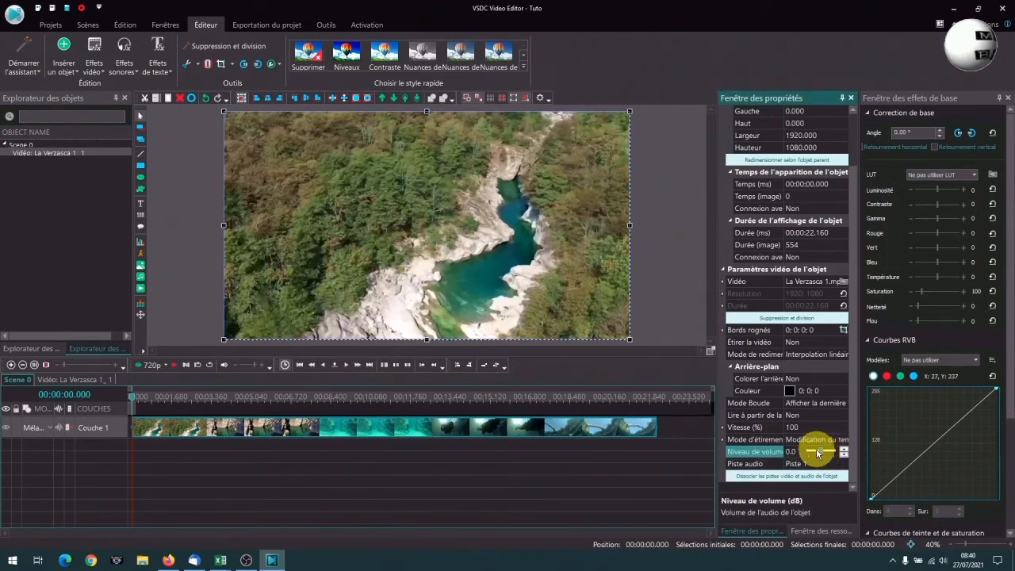
pyautogui.moveTo(823, 453); pyautogui.dragTo(770, 453)
pyautogui.write('0')
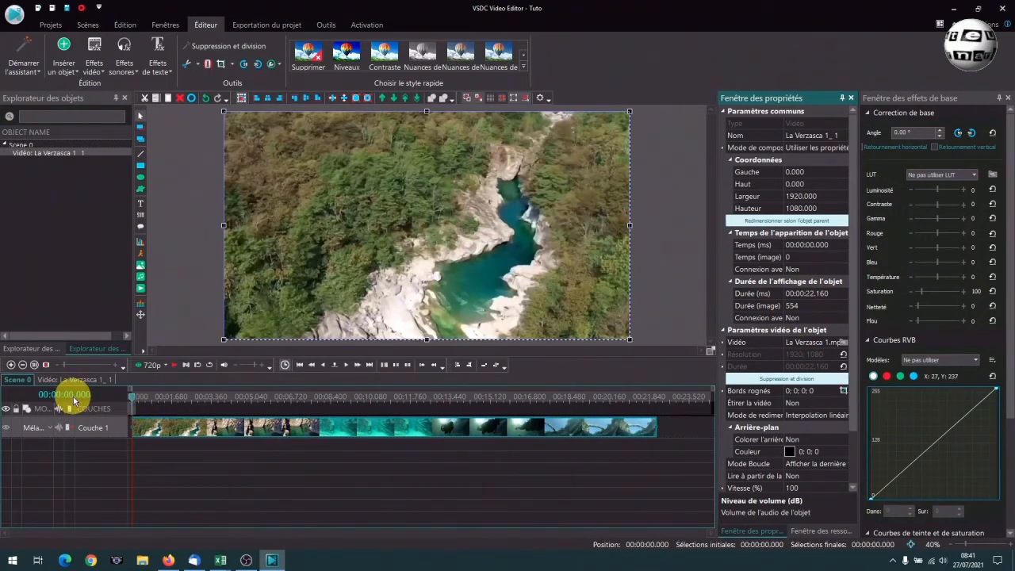
# Place the timeline cursor at 00:00:05.280, try raising the video's blue color correction, and reset it.
pyautogui.click(256, 396)
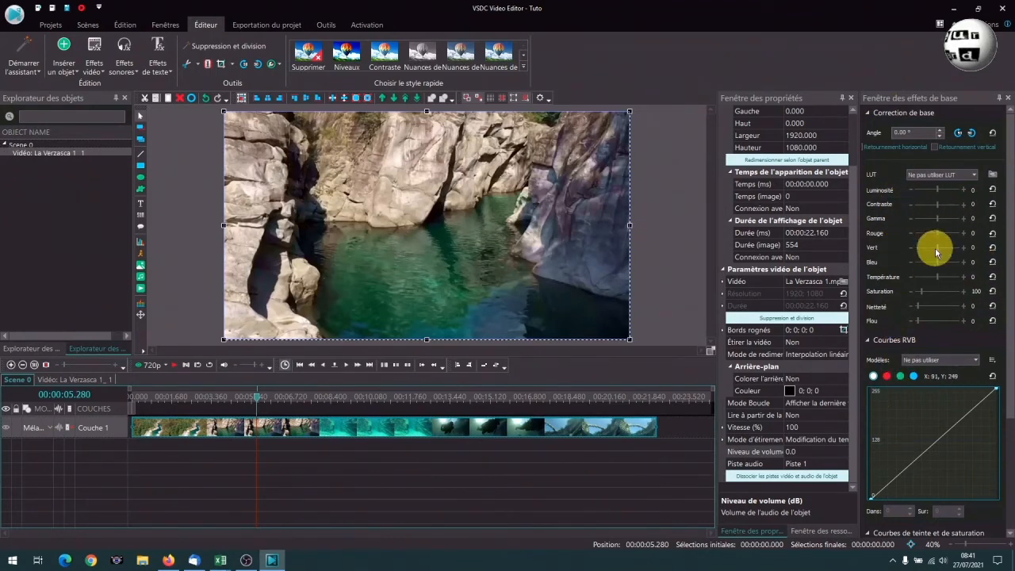
pyautogui.moveTo(939, 266)
pyautogui.mouseDown()
pyautogui.moveTo(913, 263)
pyautogui.moveTo(952, 264)
pyautogui.mouseUp()
pyautogui.click(992, 262)
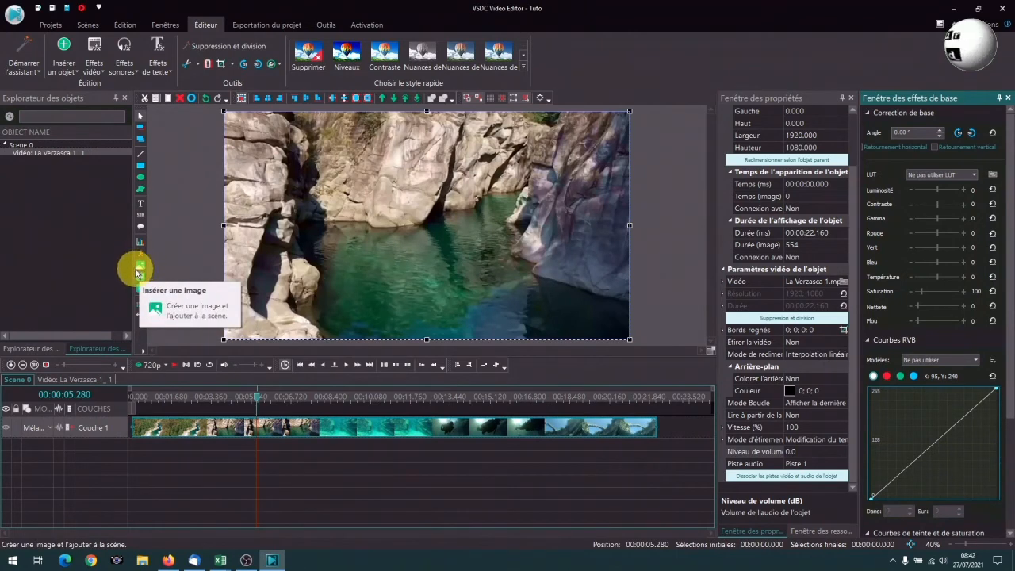
pyautogui.click(141, 204)
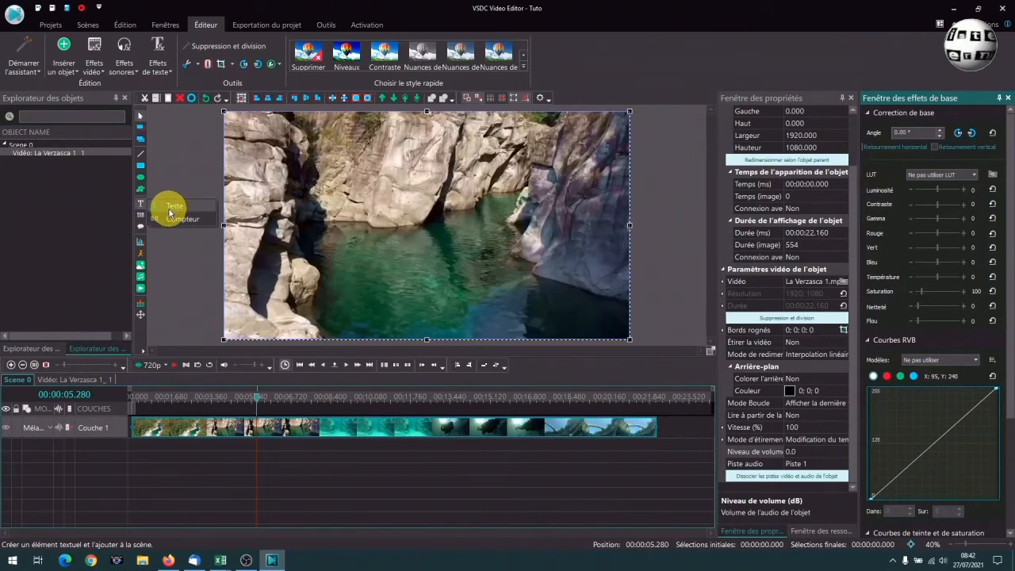
pyautogui.click(189, 348)
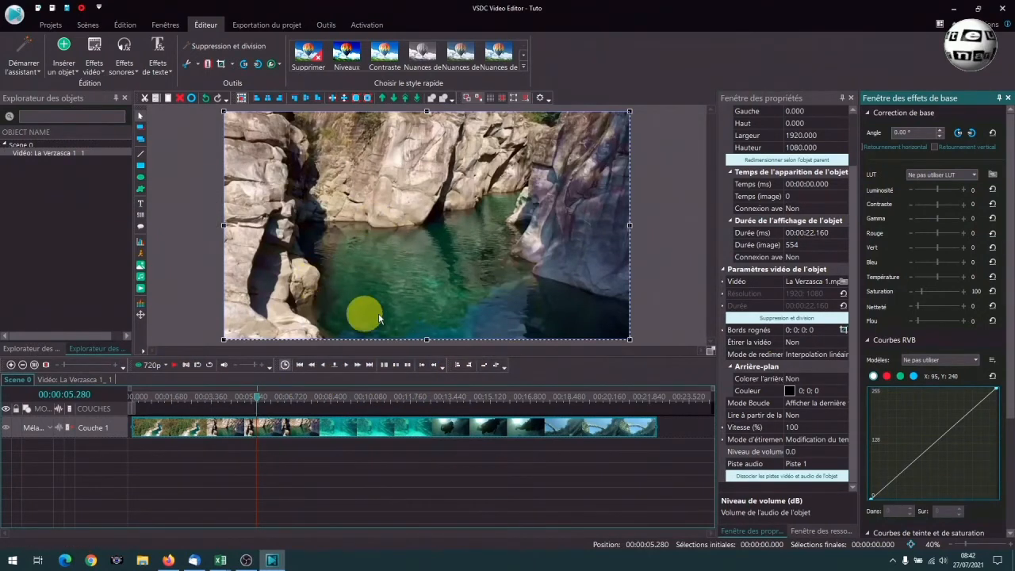
# Play the scene in the editor, stop playback, and look at the available preview quality options.
pyautogui.click(380, 358)
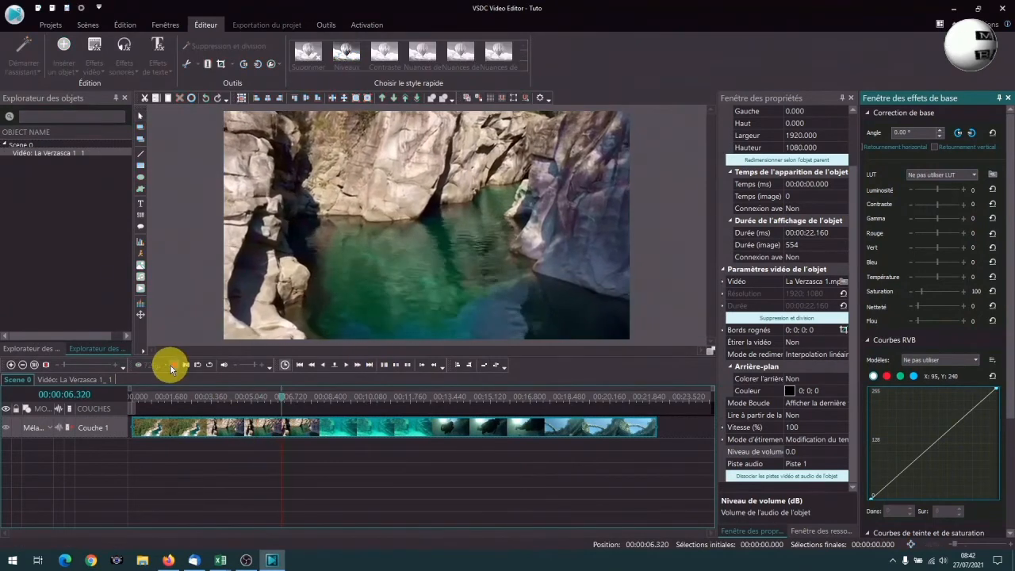
pyautogui.click(171, 366)
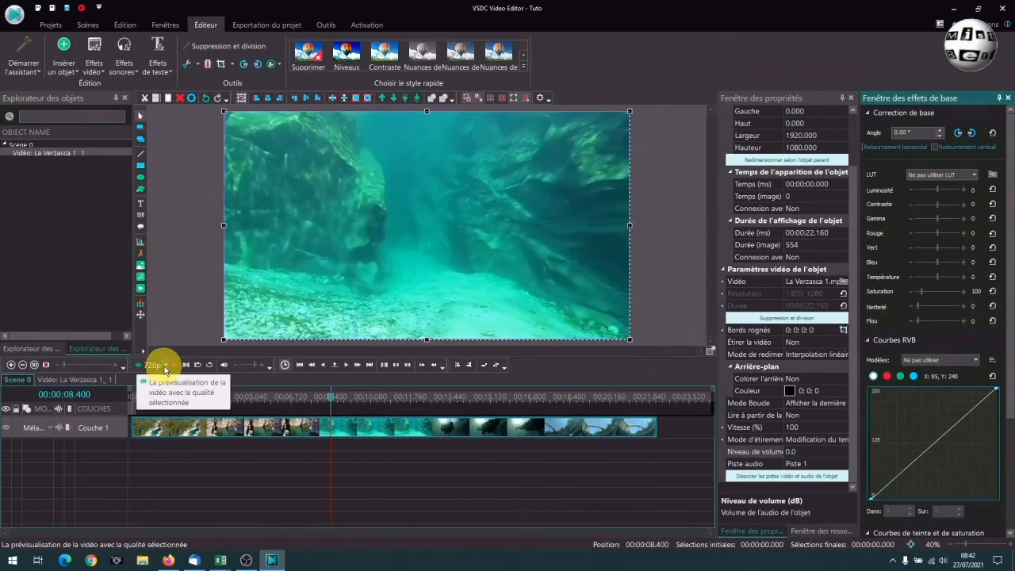
pyautogui.click(165, 367)
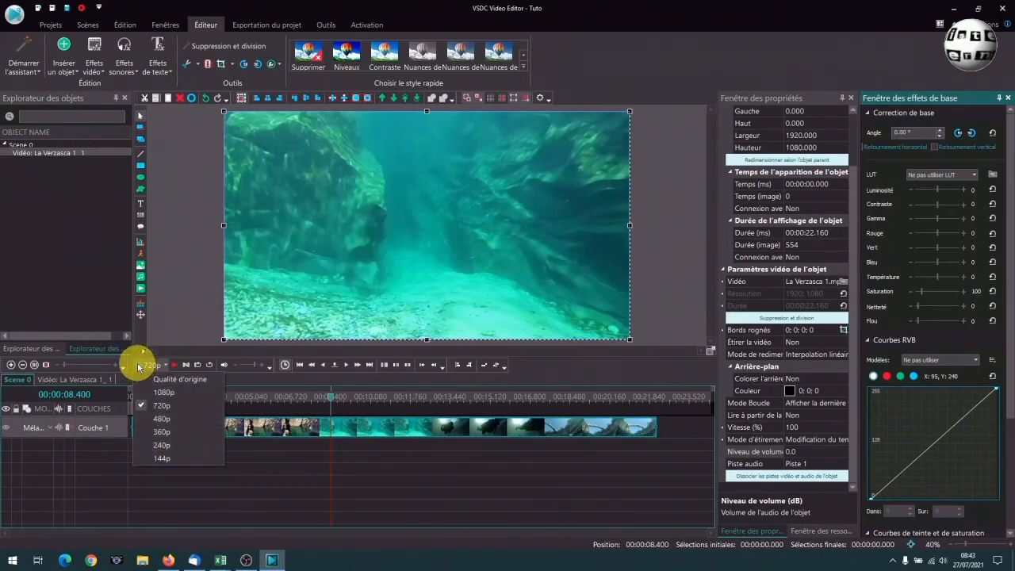
# Play the scene in the separate preview window at 720p and try its sound toggle.
pyautogui.click(138, 366)
pyautogui.click(138, 366)
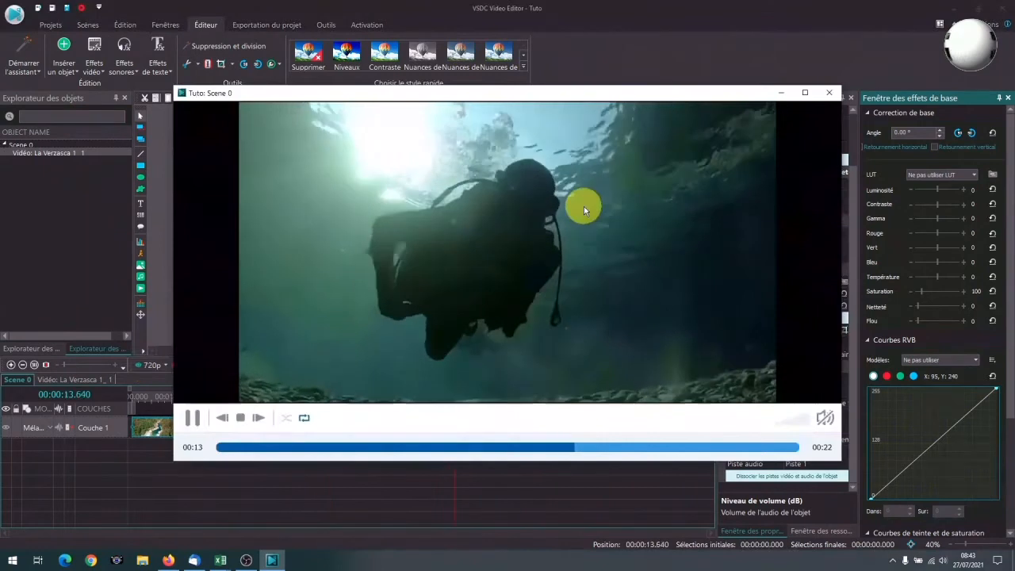
pyautogui.click(823, 421)
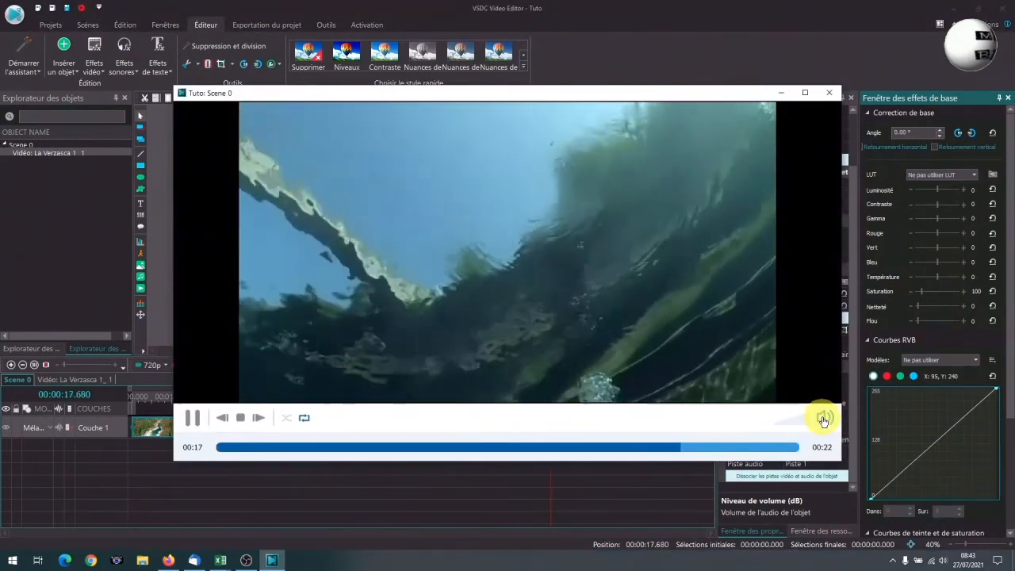
pyautogui.click(823, 420)
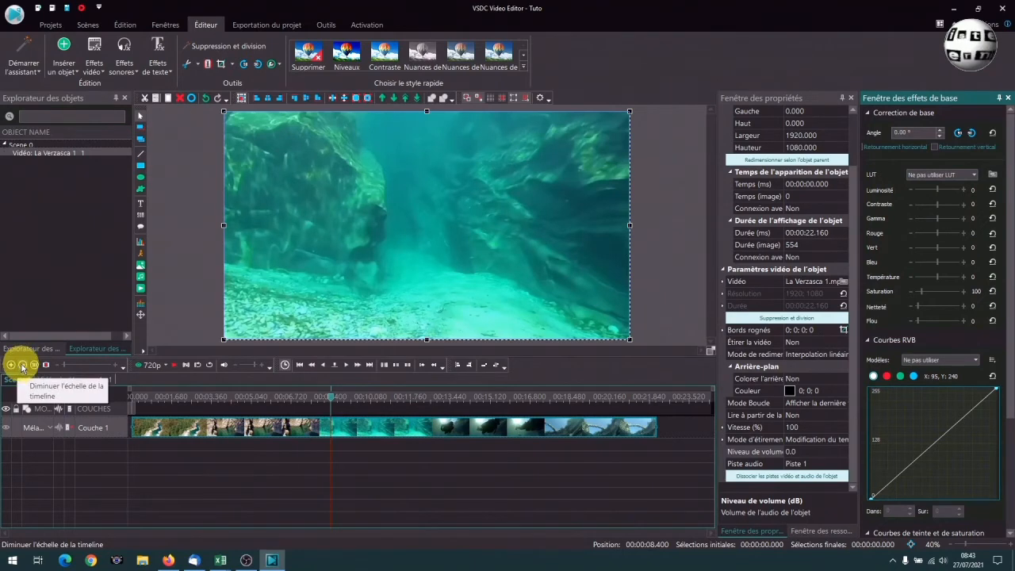
# Try zooming the timeline in and out, and examine the project, scene and editing commands.
pyautogui.click(10, 366)
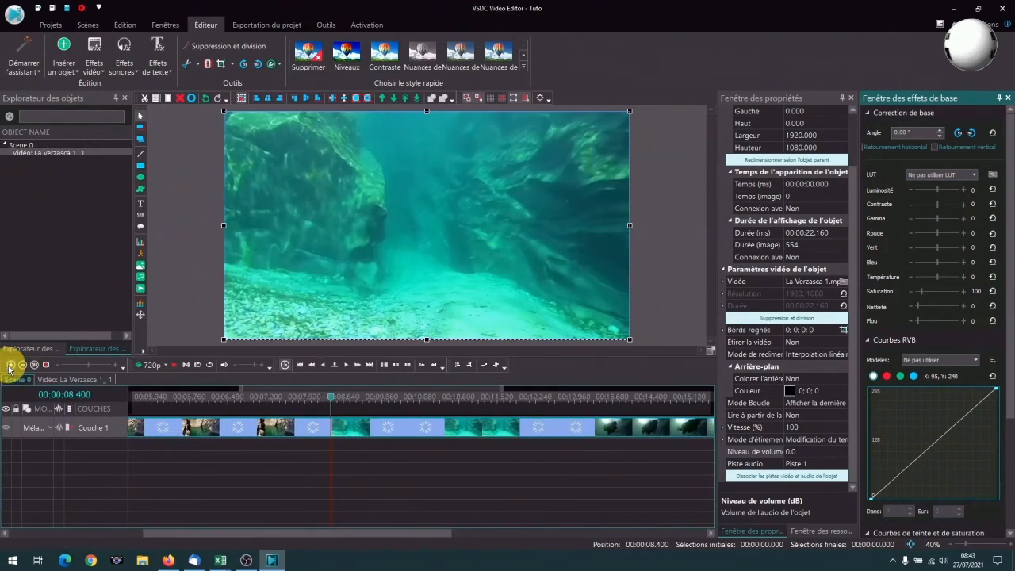
pyautogui.click(22, 366)
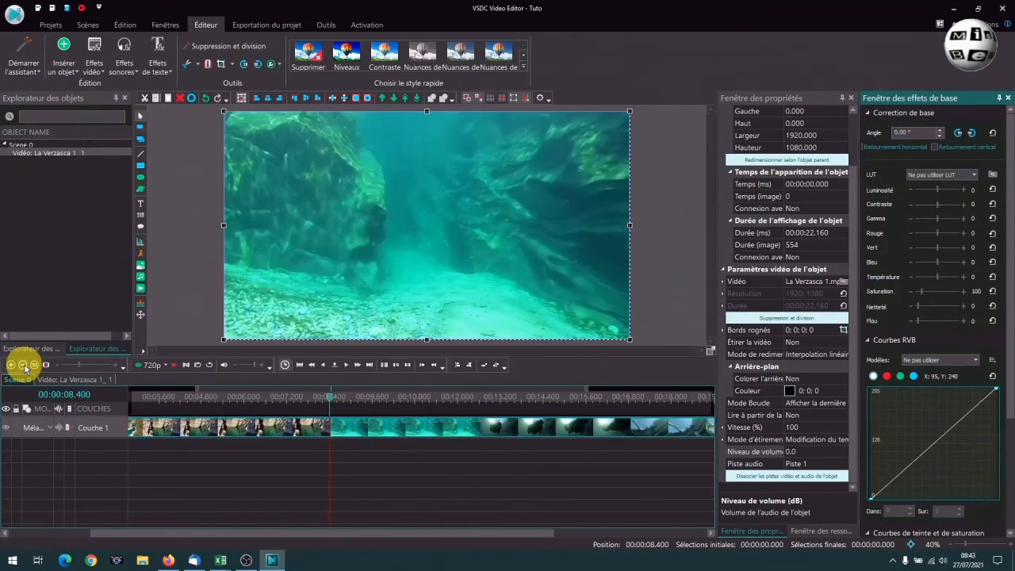
pyautogui.click(50, 25)
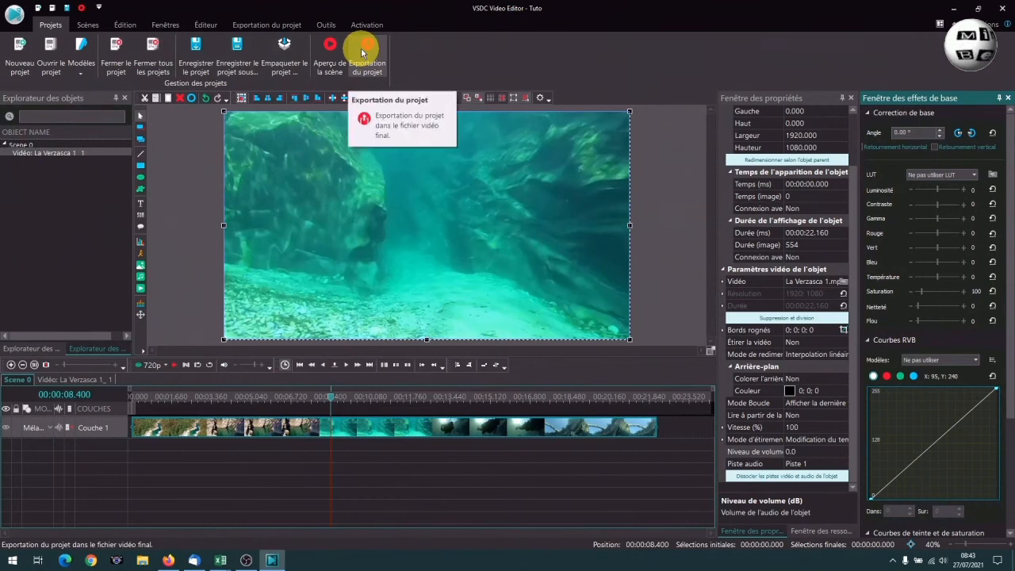
pyautogui.click(86, 27)
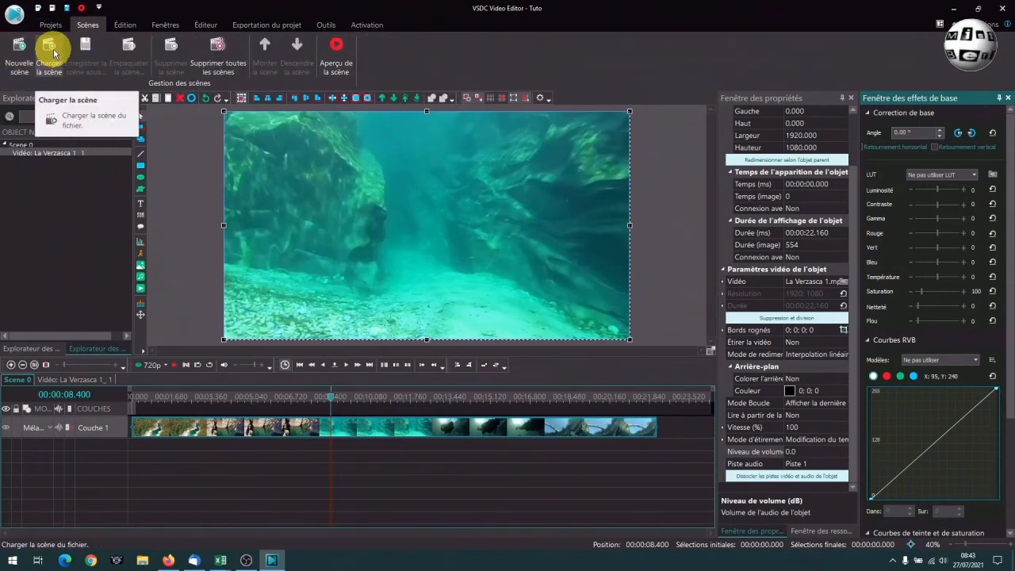
pyautogui.click(36, 142)
pyautogui.click(126, 24)
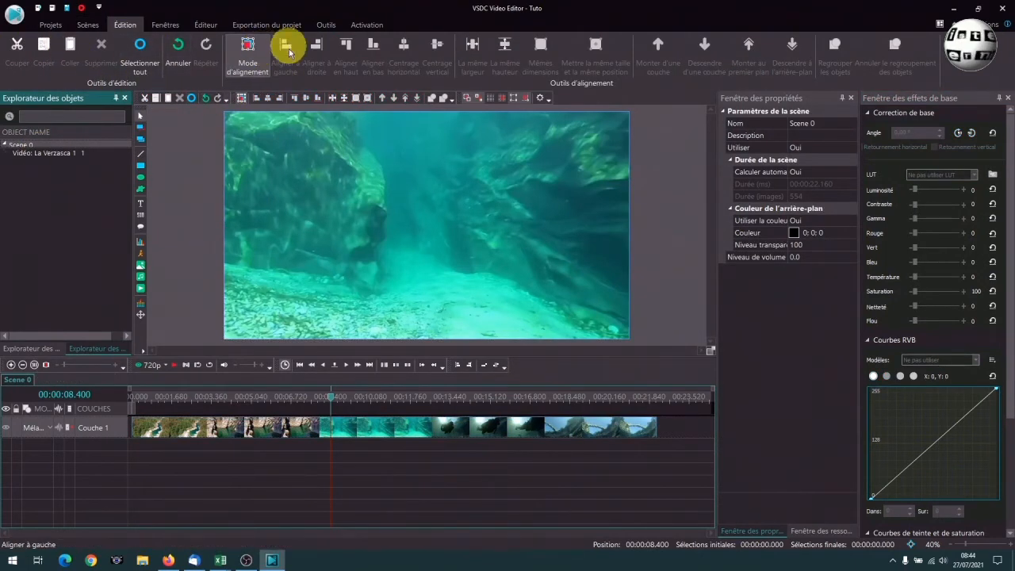
# Hide the object tools bar and show it again.
pyautogui.click(164, 26)
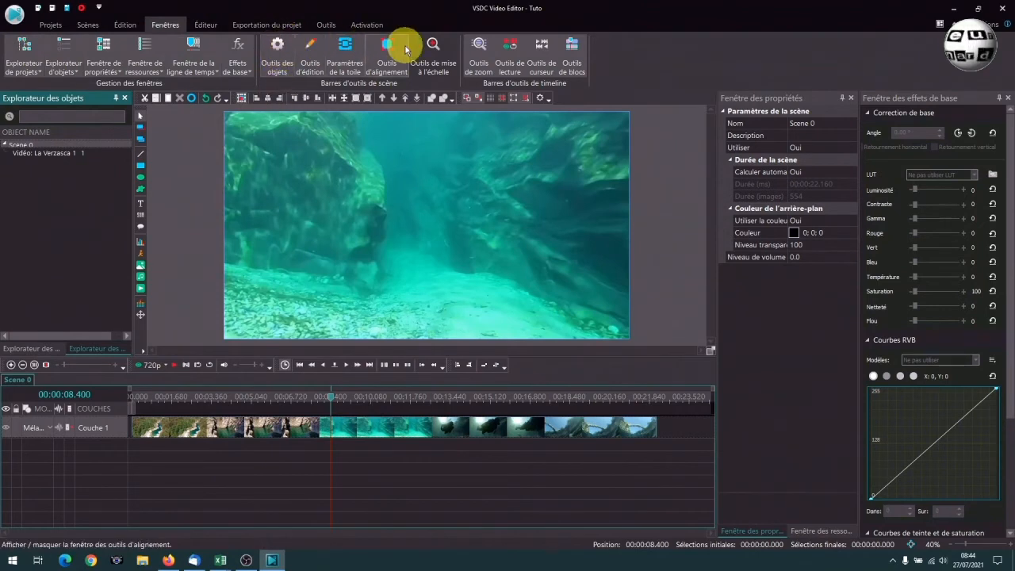
pyautogui.click(277, 50)
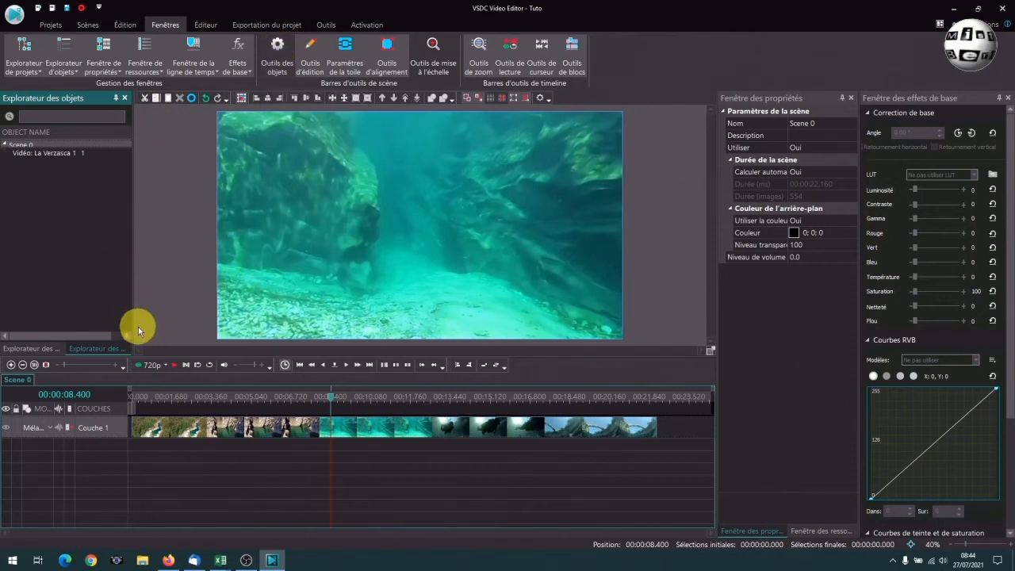
pyautogui.click(278, 48)
# Select the La Verzasca 1 video and examine the video effects for color correction, filters, transparency, transitions and quick styles.
pyautogui.click(202, 26)
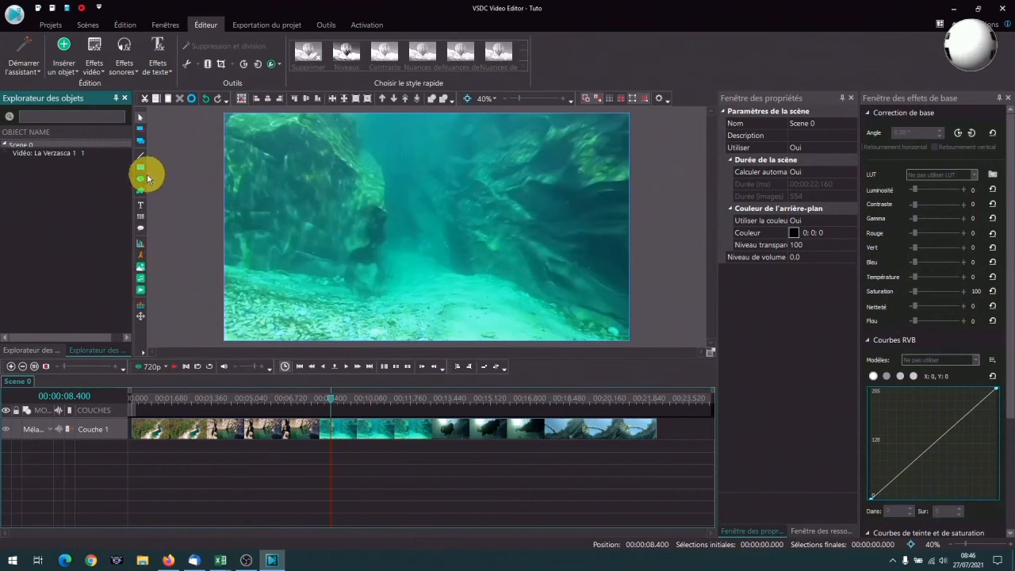
pyautogui.click(102, 74)
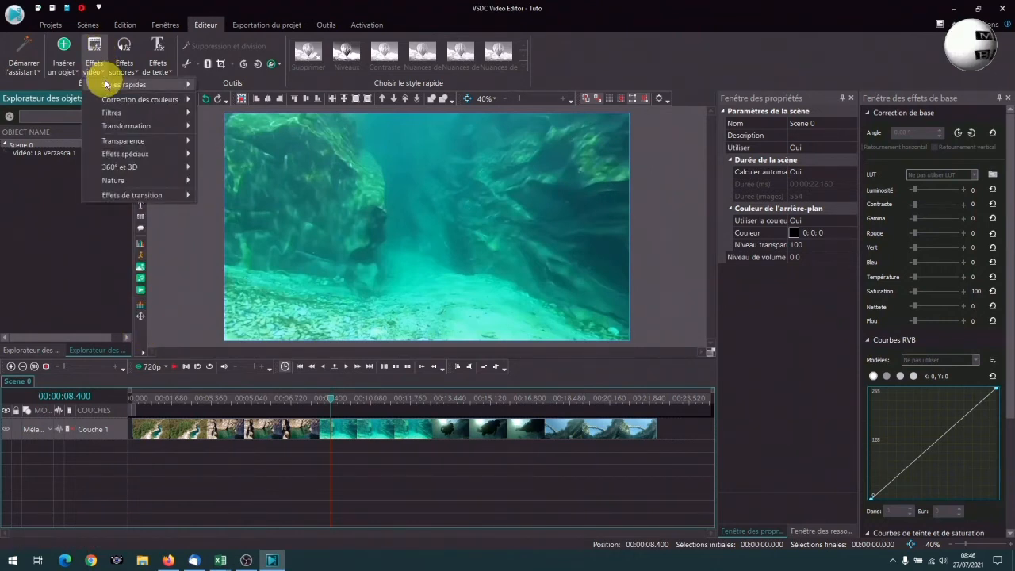
pyautogui.moveTo(106, 84)
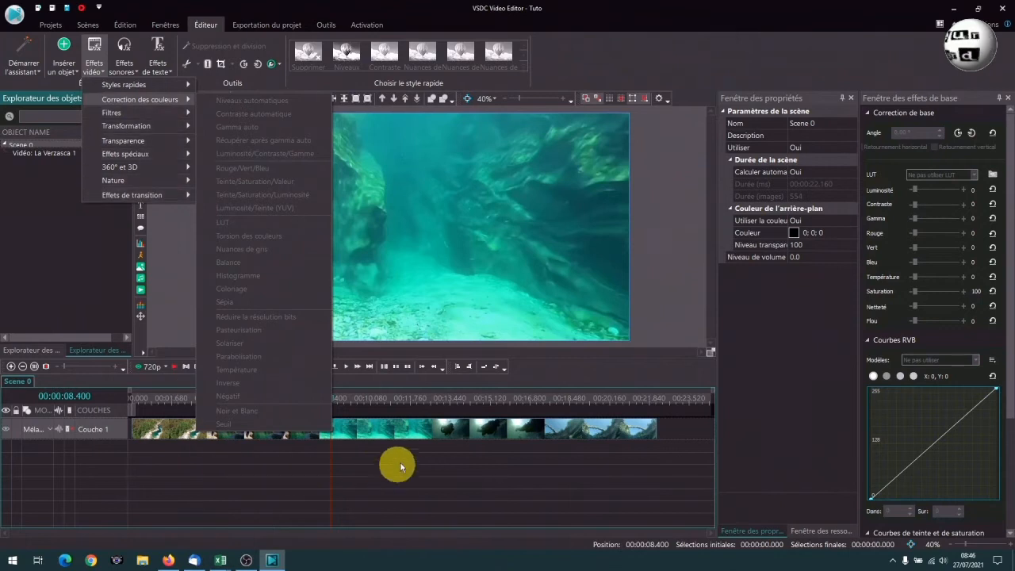
pyautogui.click(402, 439)
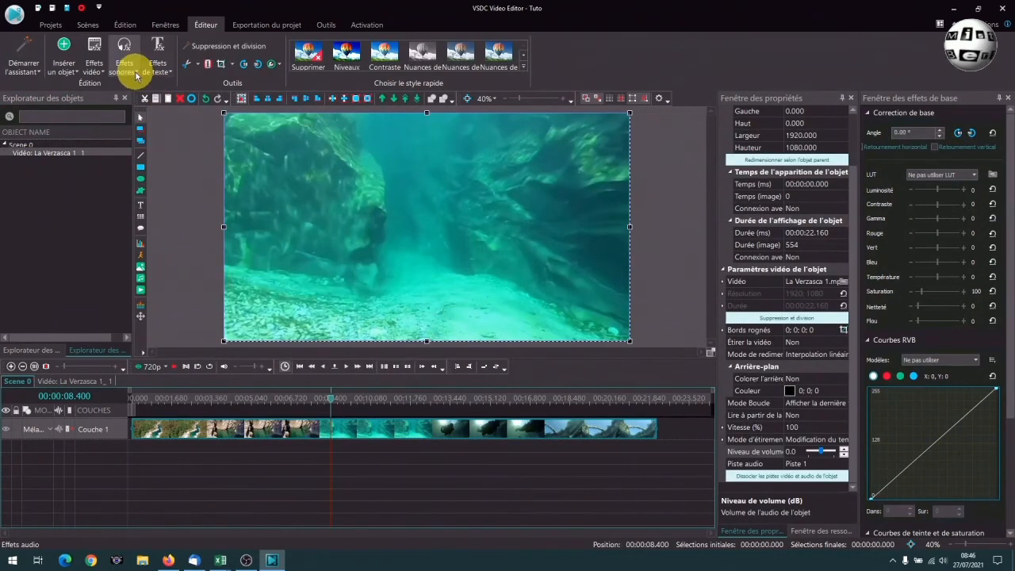
pyautogui.click(94, 62)
pyautogui.moveTo(112, 100)
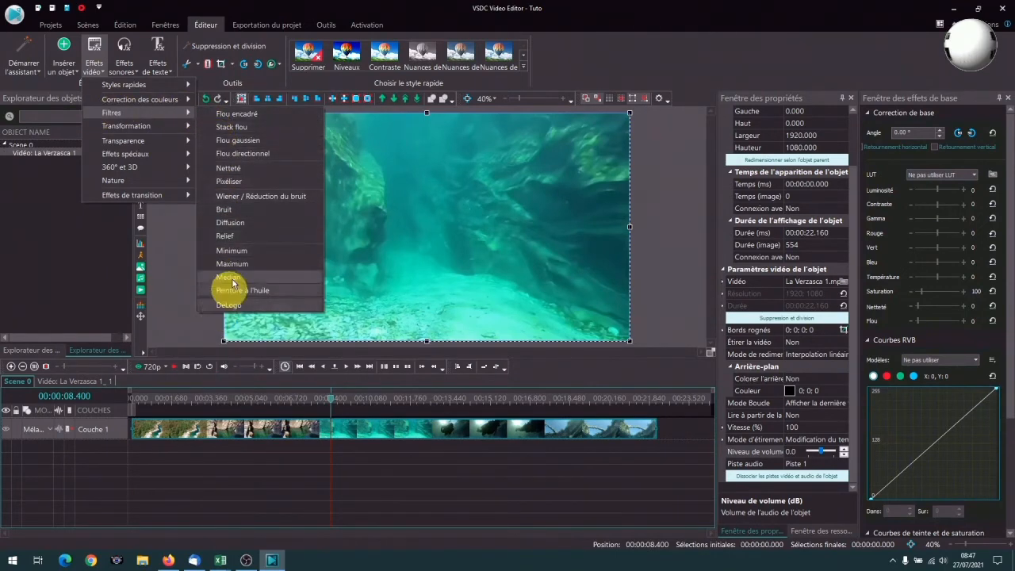
pyautogui.moveTo(146, 131)
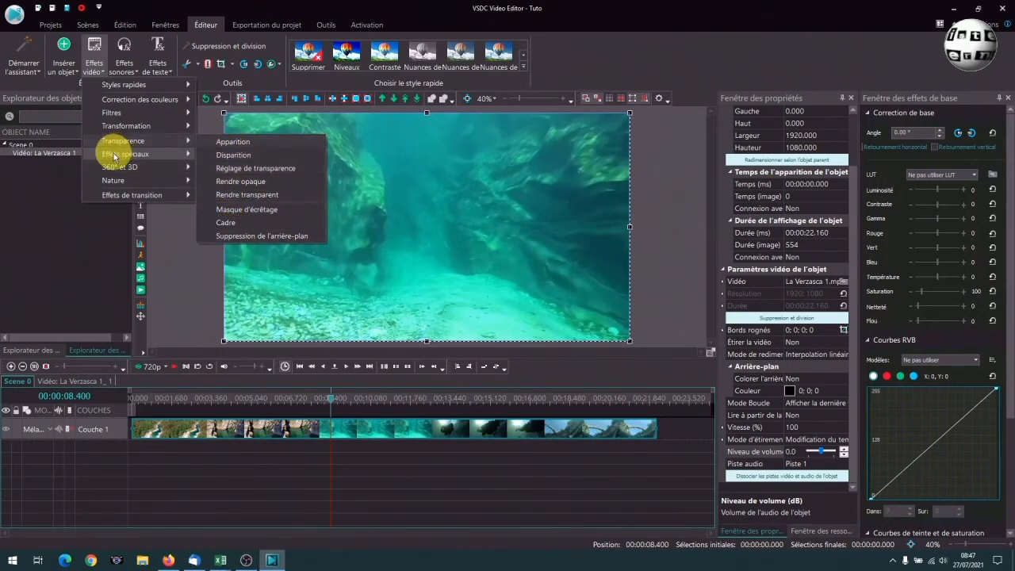
pyautogui.moveTo(124, 194)
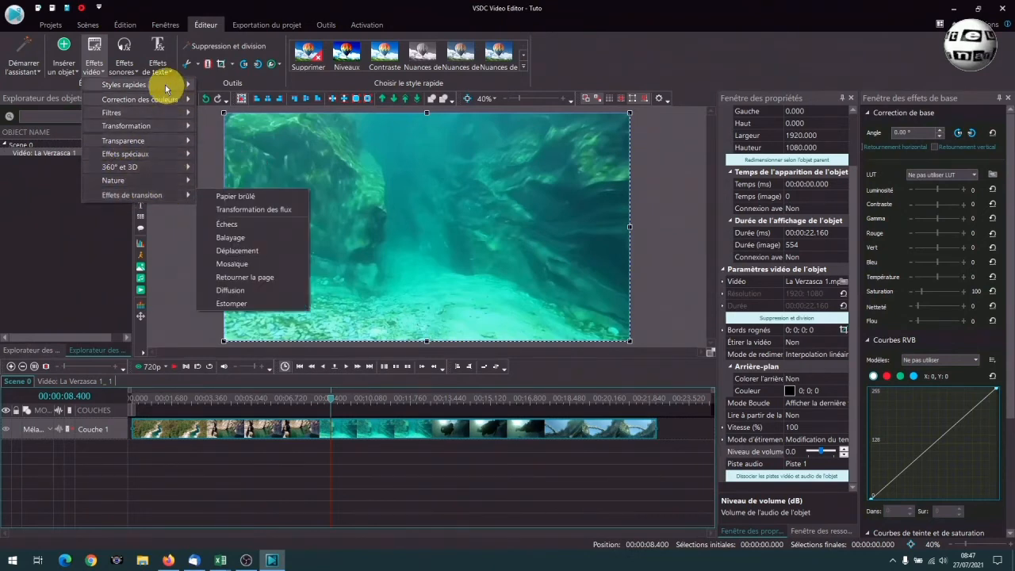
pyautogui.click(95, 54)
pyautogui.click(95, 54)
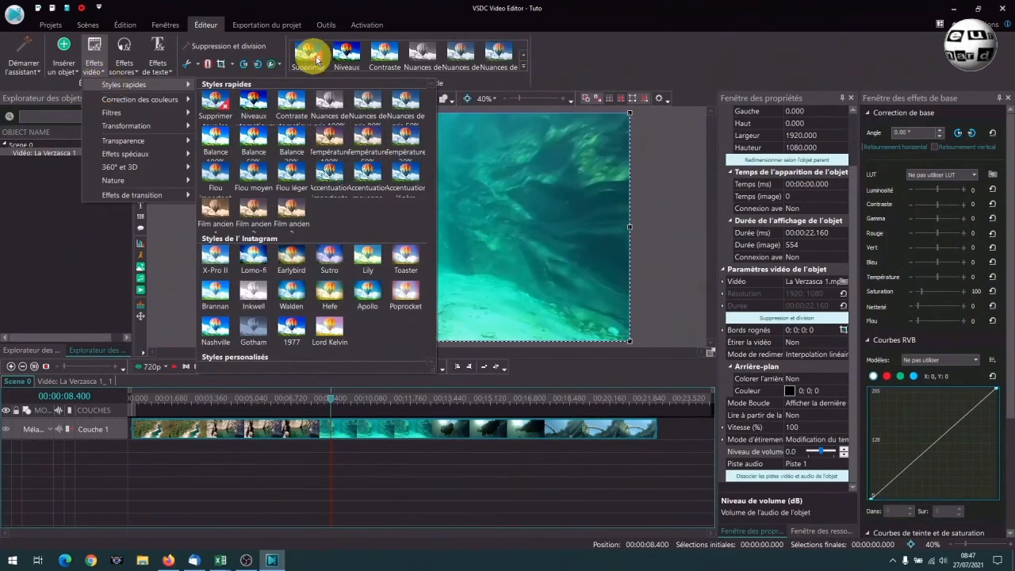
pyautogui.click(585, 47)
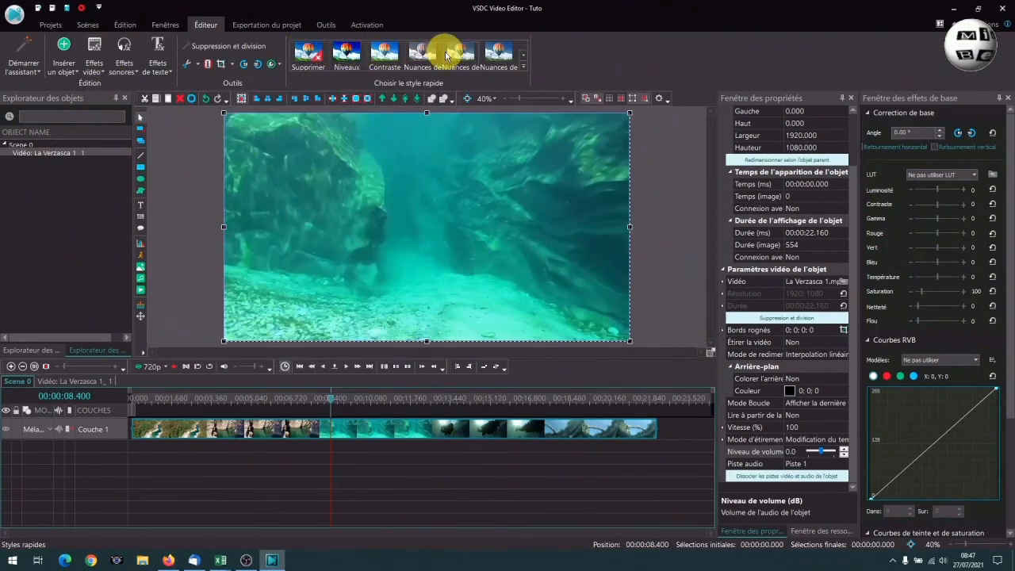
# Apply the Earlybird Instagram quick style to the selected video.
pyautogui.click(525, 57)
pyautogui.click(525, 57)
pyautogui.click(523, 69)
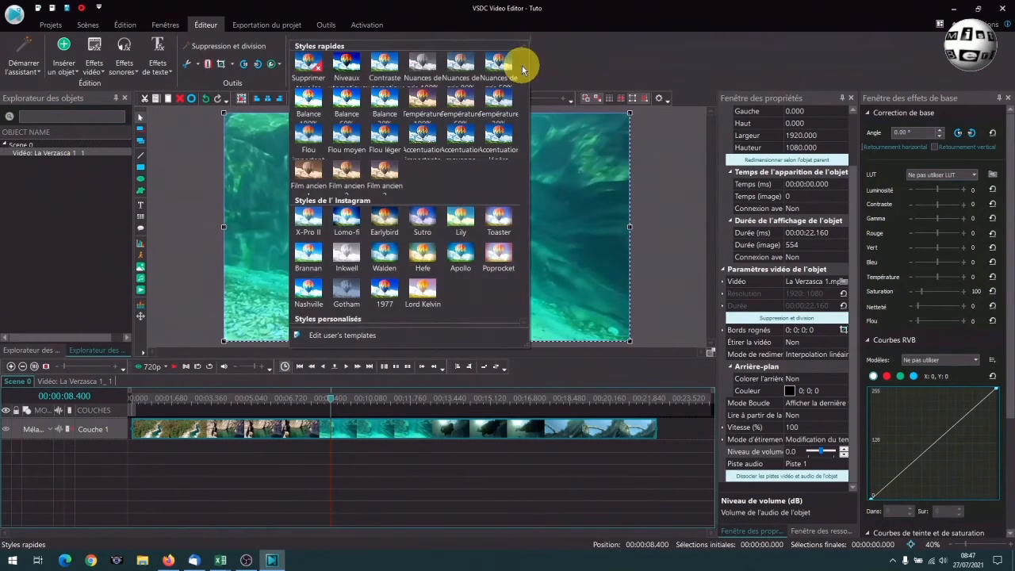
pyautogui.click(387, 219)
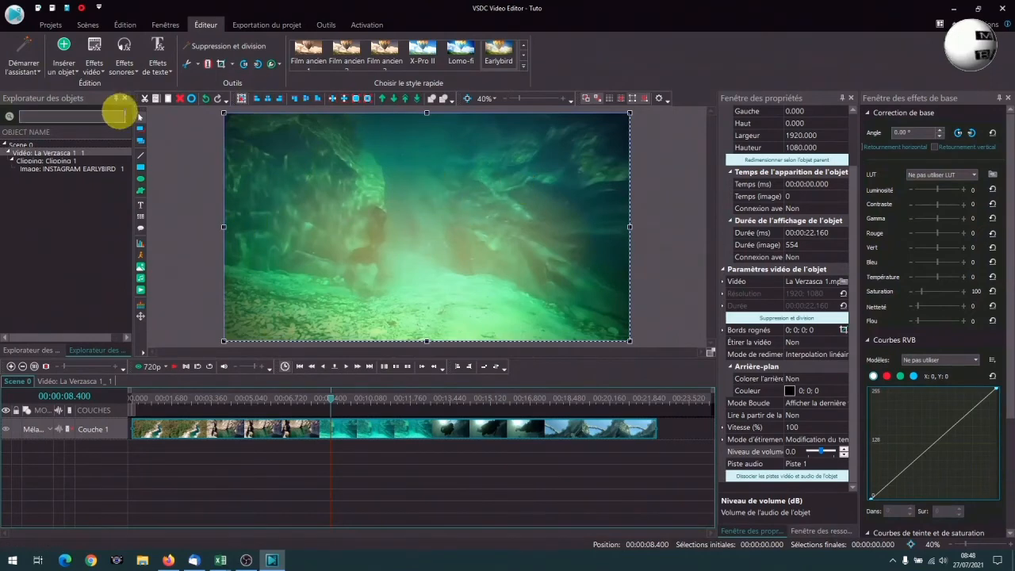
# Examine the properties of the Instagram Earlybird image added under the video, and undo the quick style.
pyautogui.click(56, 169)
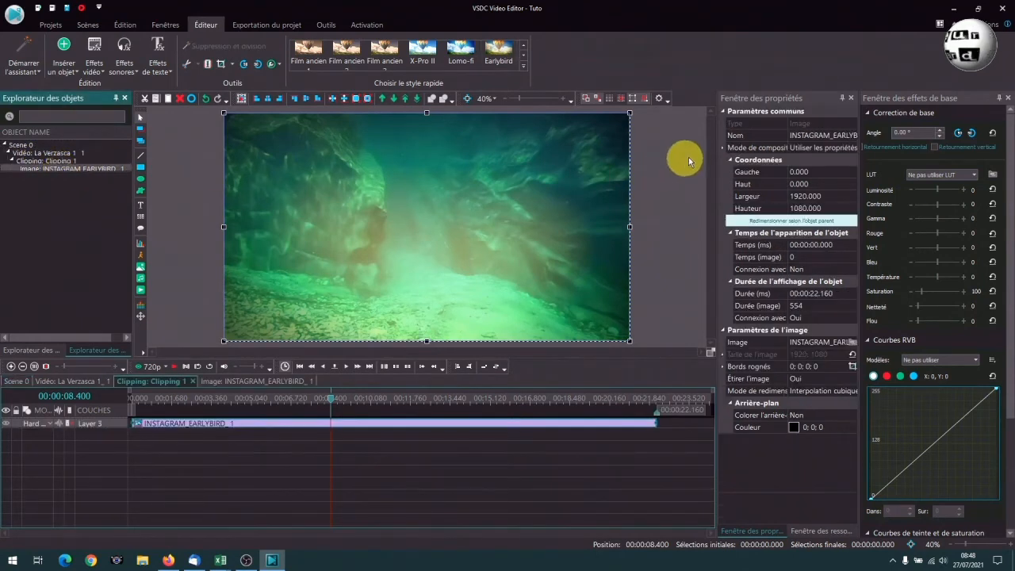
pyautogui.click(828, 141)
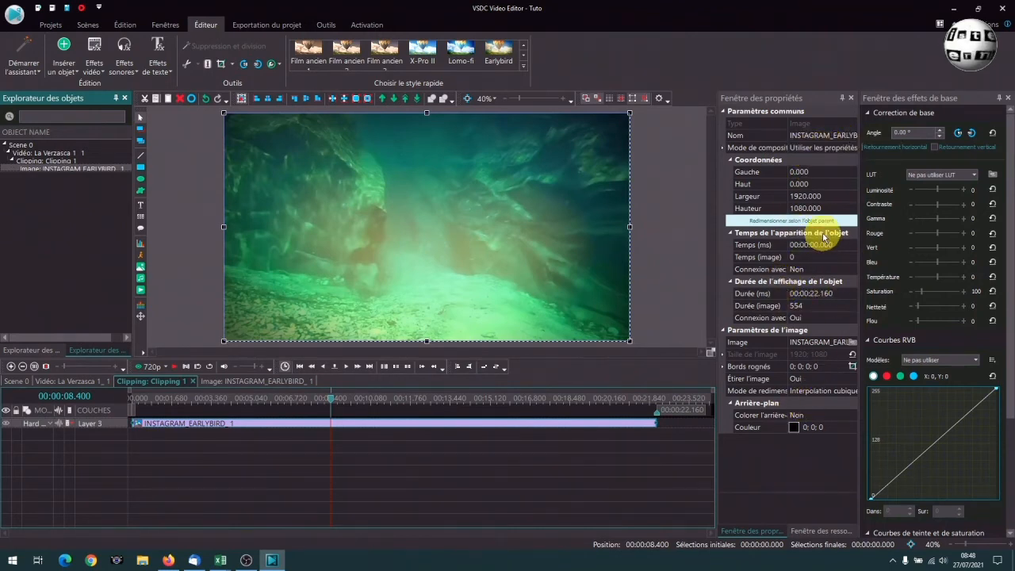
pyautogui.click(204, 98)
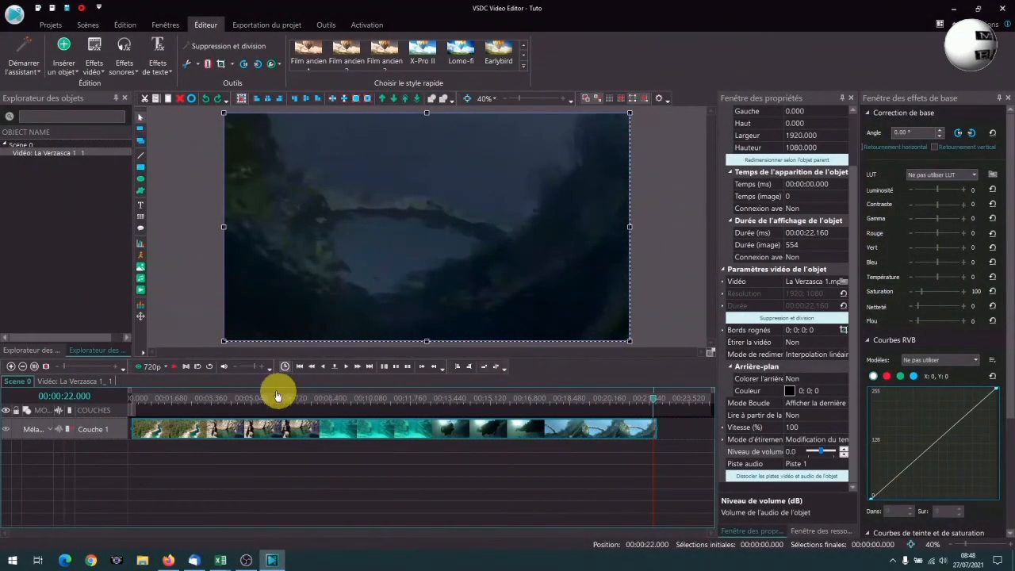
# Scrub and play the last seconds of the La Verzasca 1 video to examine its ending.
pyautogui.click(654, 400)
pyautogui.moveTo(611, 401); pyautogui.dragTo(641, 399)
pyautogui.click(173, 366)
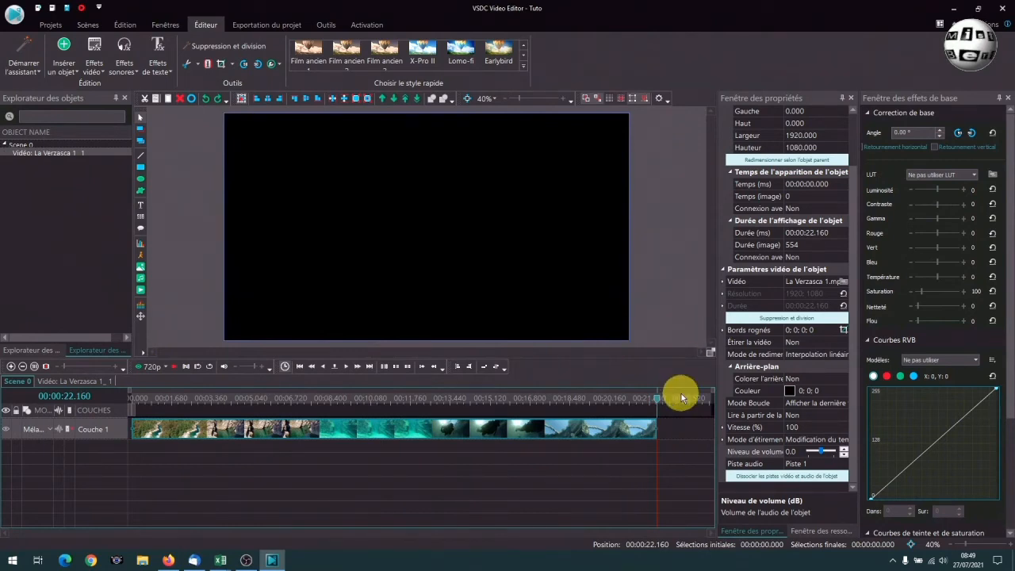
# Open the La Verzasca 1 video for cutting and splitting, and add a marker at 00:00:21.640.
pyautogui.click(646, 426)
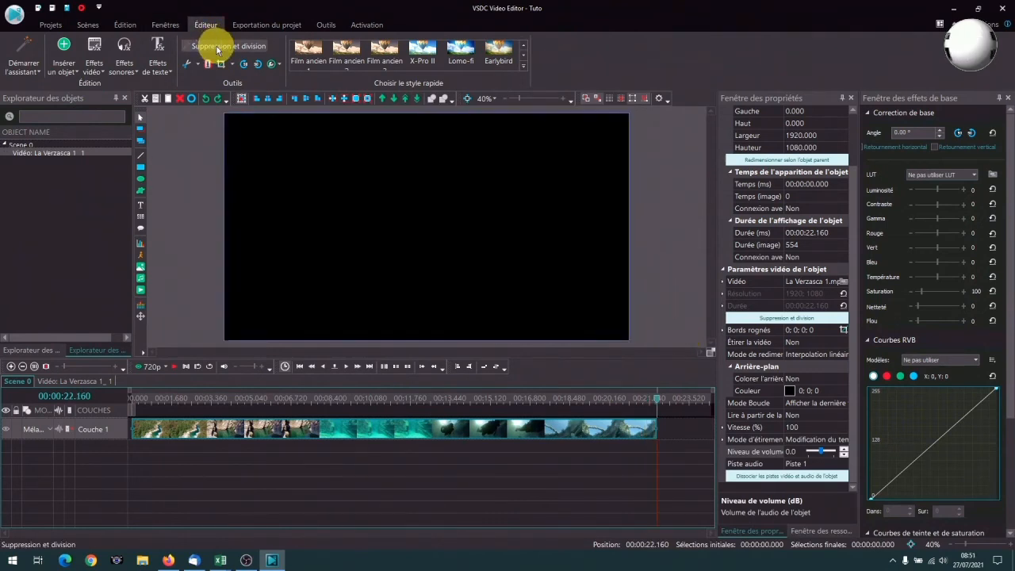
pyautogui.click(217, 46)
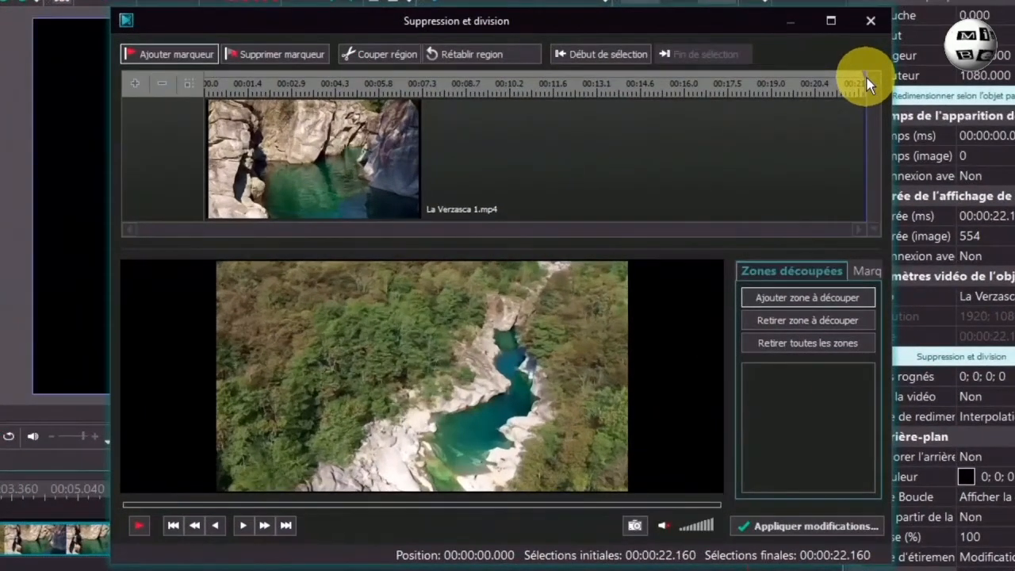
pyautogui.click(868, 78)
pyautogui.press('Left')
pyautogui.press('Left')
pyautogui.press('Left')
pyautogui.press('Left')
pyautogui.press('Left')
pyautogui.press('Left')
pyautogui.press('Left')
pyautogui.press('Left')
pyautogui.press('Left')
pyautogui.press('Left')
pyautogui.press('Left')
pyautogui.press('Left')
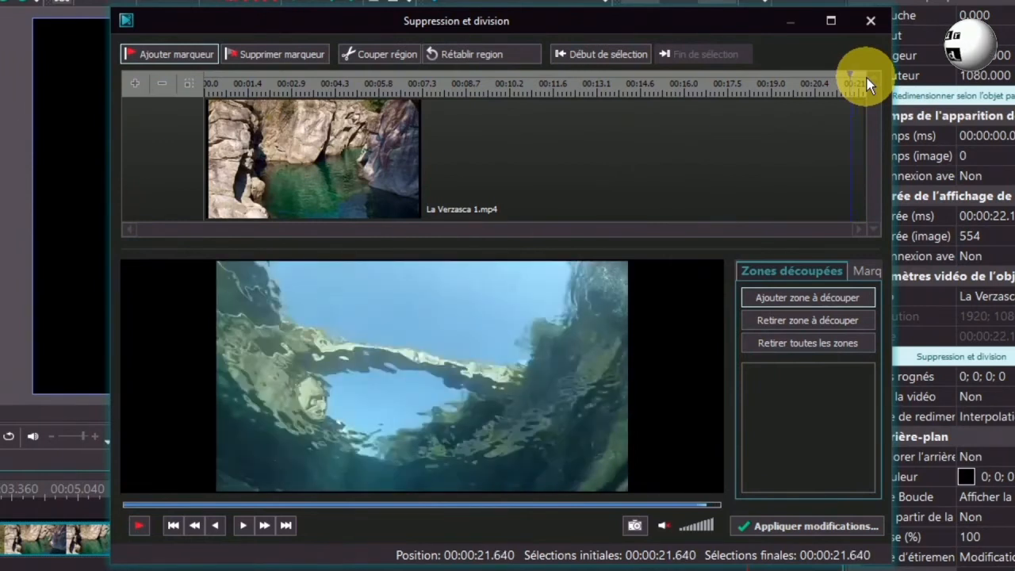
pyautogui.click(174, 58)
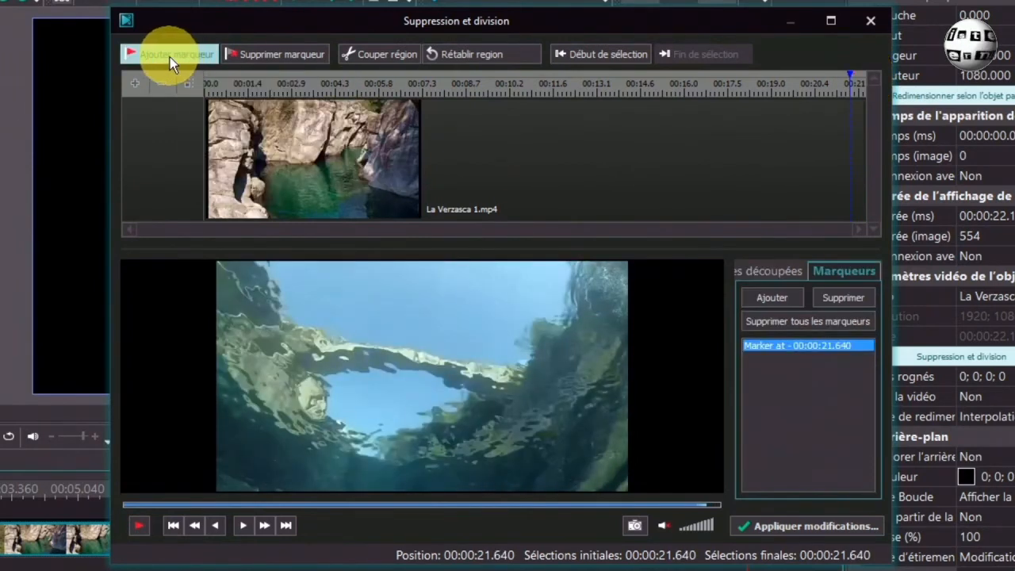
# Try to cut the region, and apply the changes by splitting the file at all markers and deleting the source object.
pyautogui.click(380, 55)
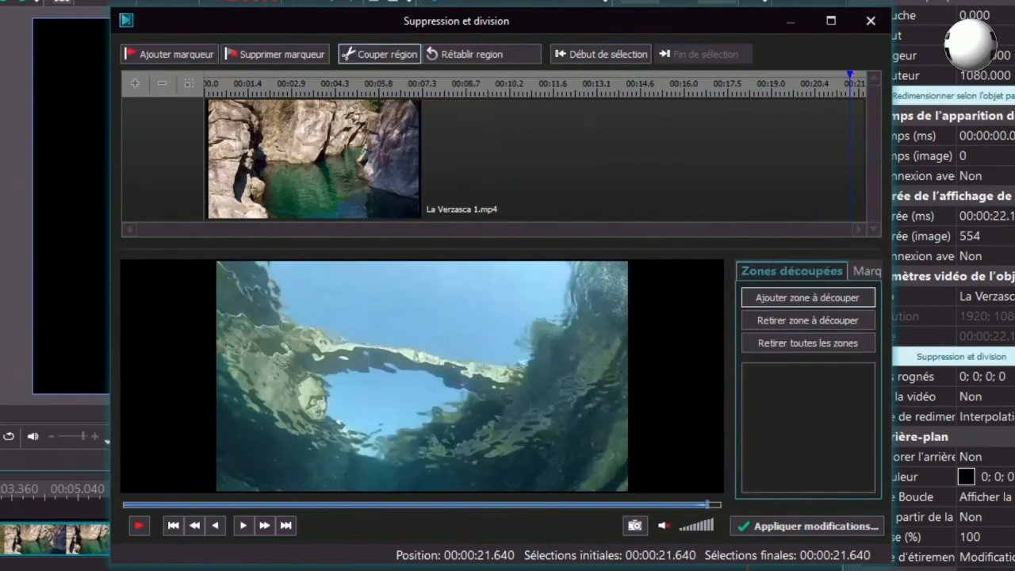
pyautogui.click(796, 530)
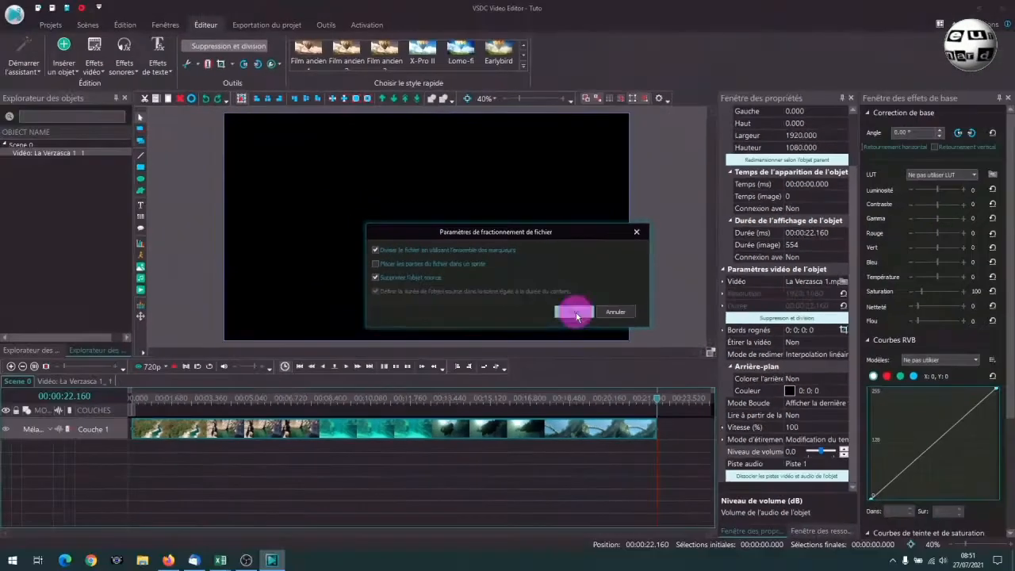
pyautogui.click(610, 347)
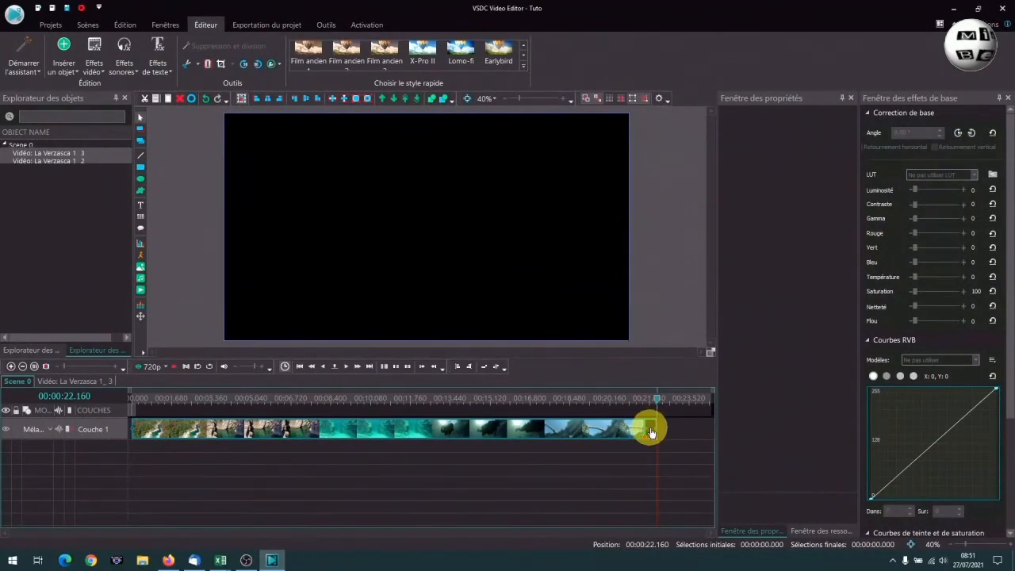
# Delete the short end fragment of the La Verzasca 1 video, and undo both the deletion and the split.
pyautogui.moveTo(644, 400); pyautogui.dragTo(647, 398)
pyautogui.click(563, 453)
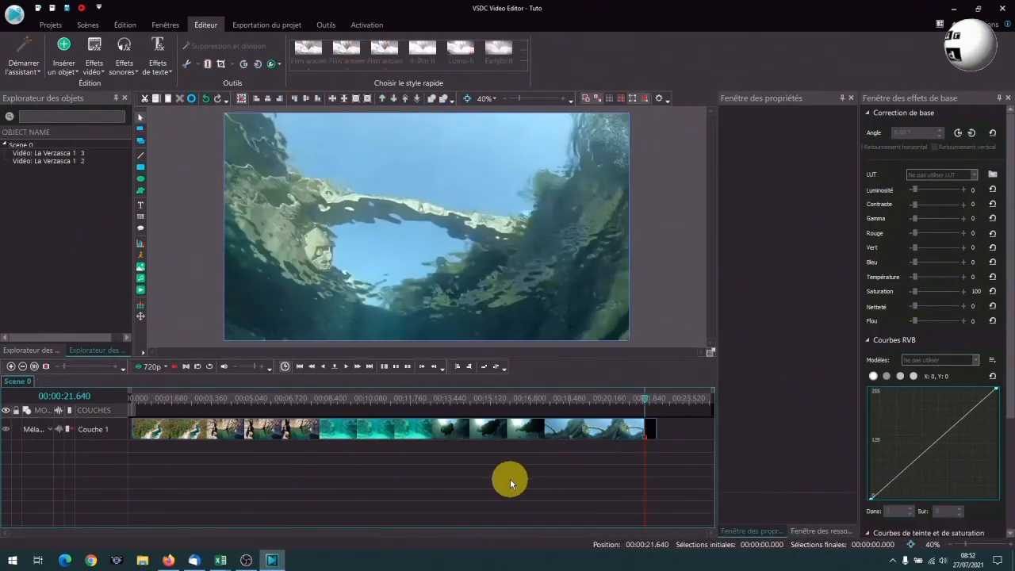
pyautogui.click(651, 433)
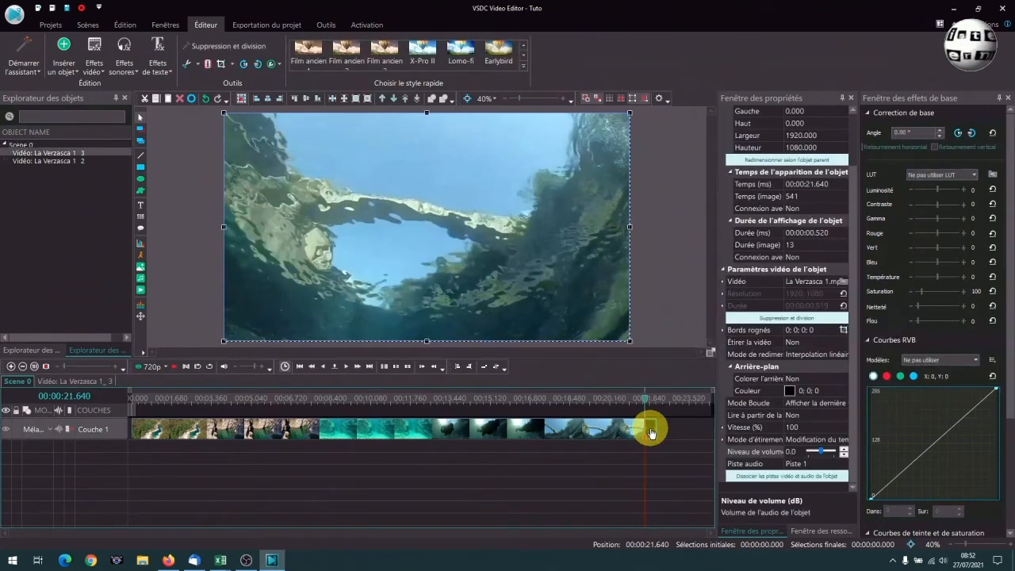
pyautogui.moveTo(651, 433)
pyautogui.mouseDown()
pyautogui.moveTo(659, 430)
pyautogui.moveTo(651, 431)
pyautogui.mouseUp()
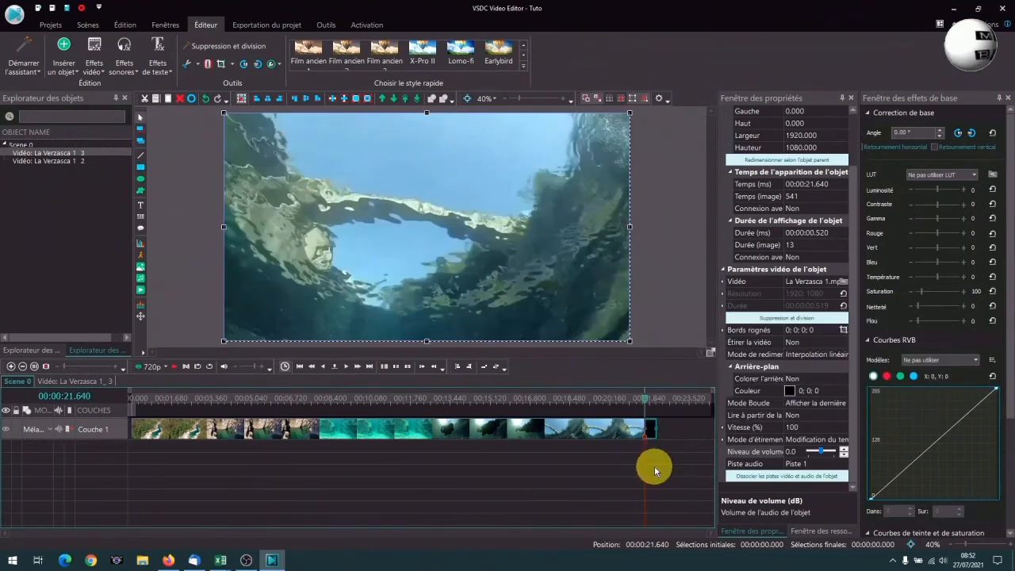
pyautogui.rightClick(651, 431)
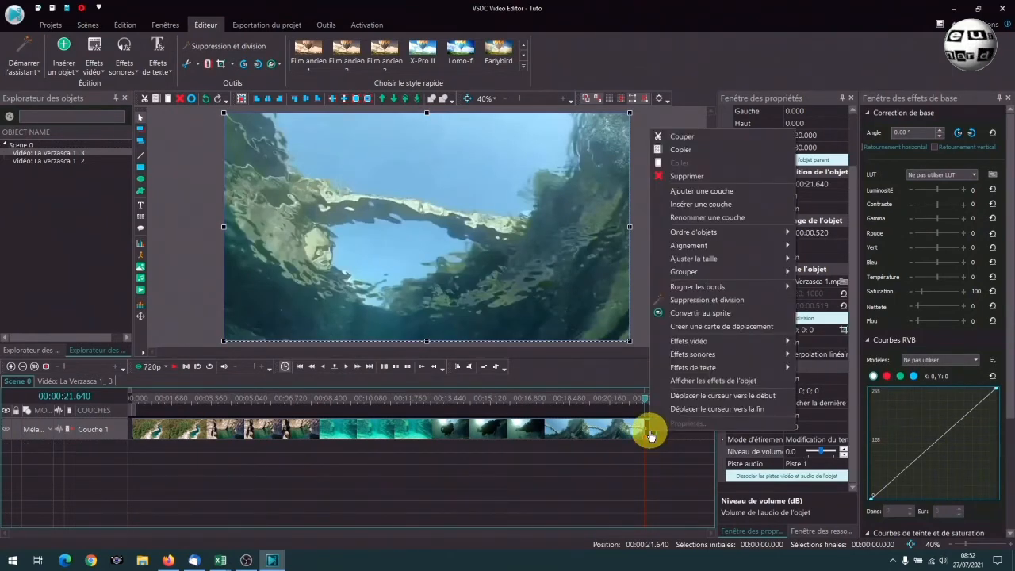
pyautogui.click(696, 177)
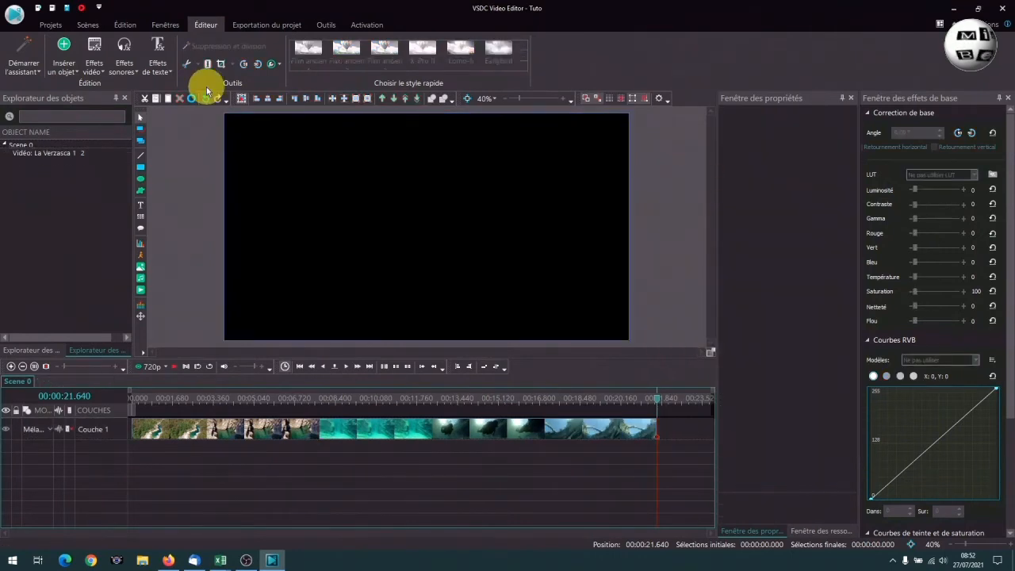
pyautogui.click(209, 99)
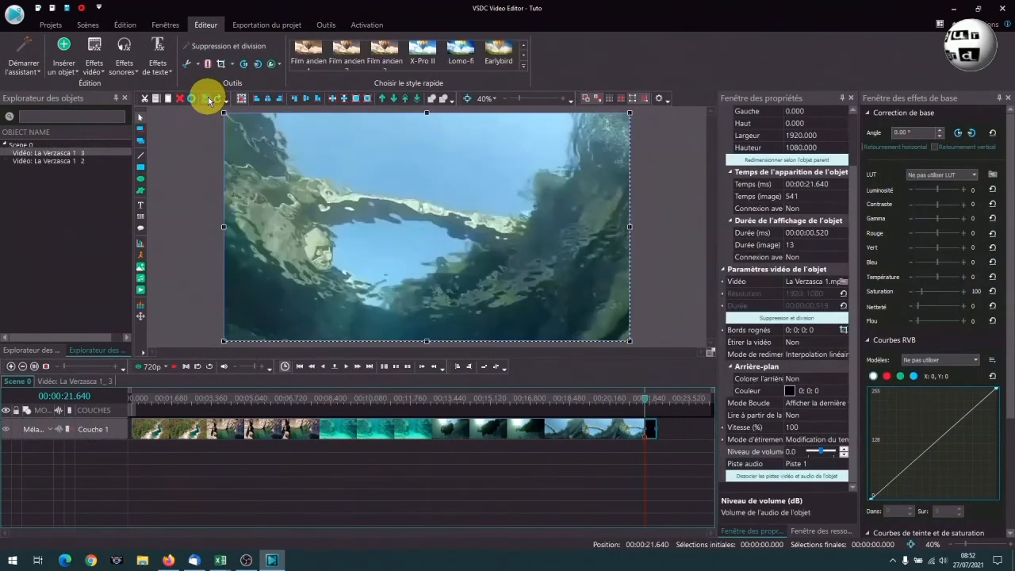
pyautogui.click(208, 98)
# Place the timeline cursor at 00:00:21.640, stepping back frame by frame from the end of the La Verzasca 1 video.
pyautogui.moveTo(647, 403); pyautogui.dragTo(658, 399)
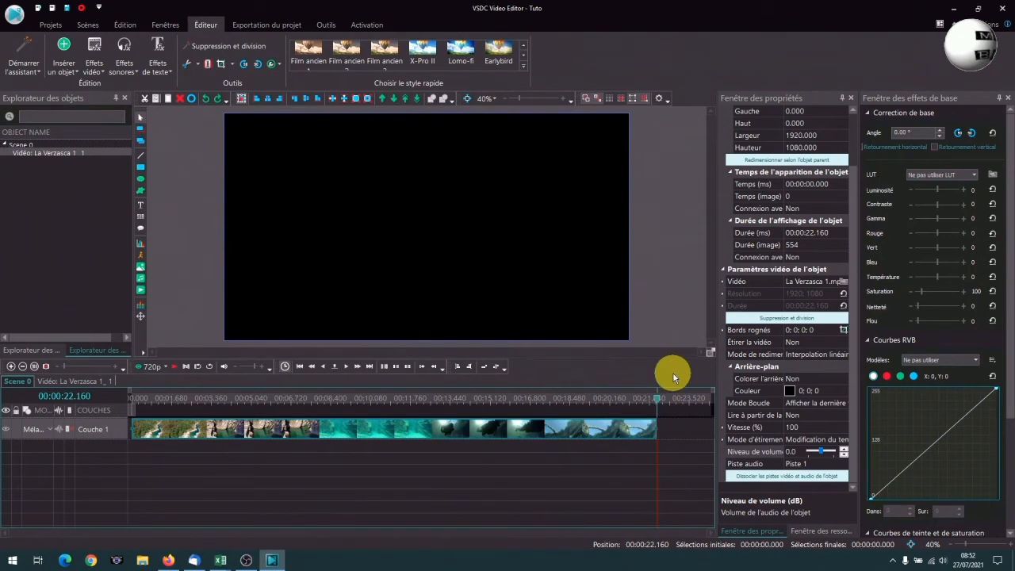
pyautogui.press('Left')
pyautogui.press('Left')
pyautogui.press('Left')
pyautogui.press('Left')
pyautogui.press('Left')
pyautogui.press('Left')
pyautogui.press('Left')
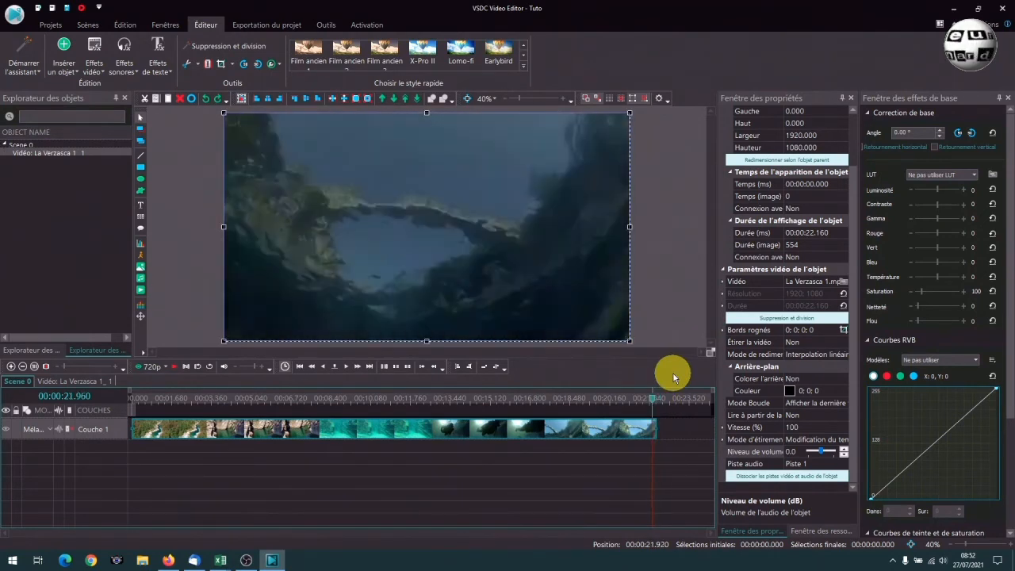
pyautogui.press('Left')
pyautogui.press('Left')
pyautogui.press('Left')
pyautogui.press('Left')
pyautogui.press('Left')
pyautogui.press('Left')
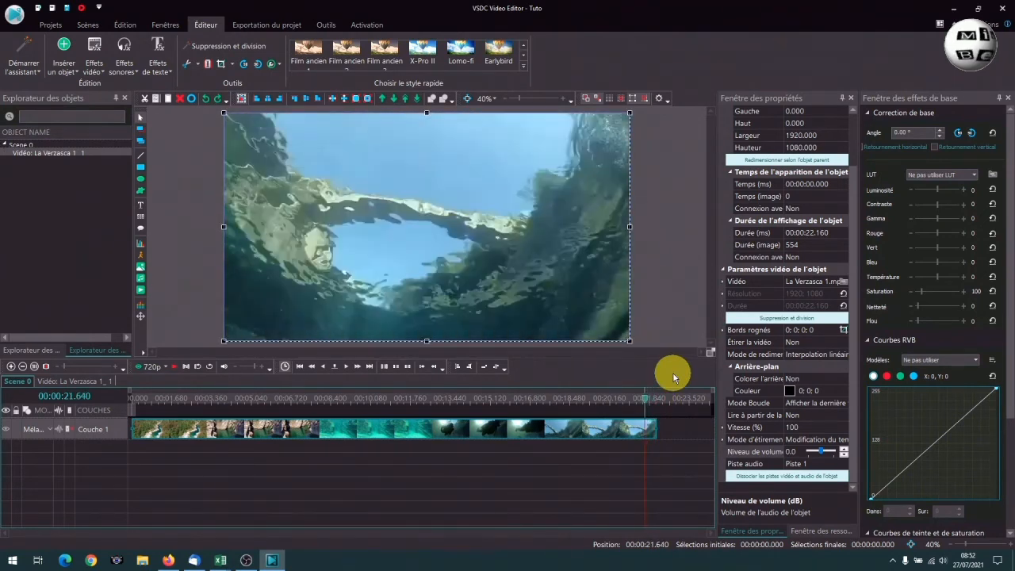
# Split the video at the cursor and move the end fragment to 00:00:22.560, and undo the move and the split.
pyautogui.click(207, 68)
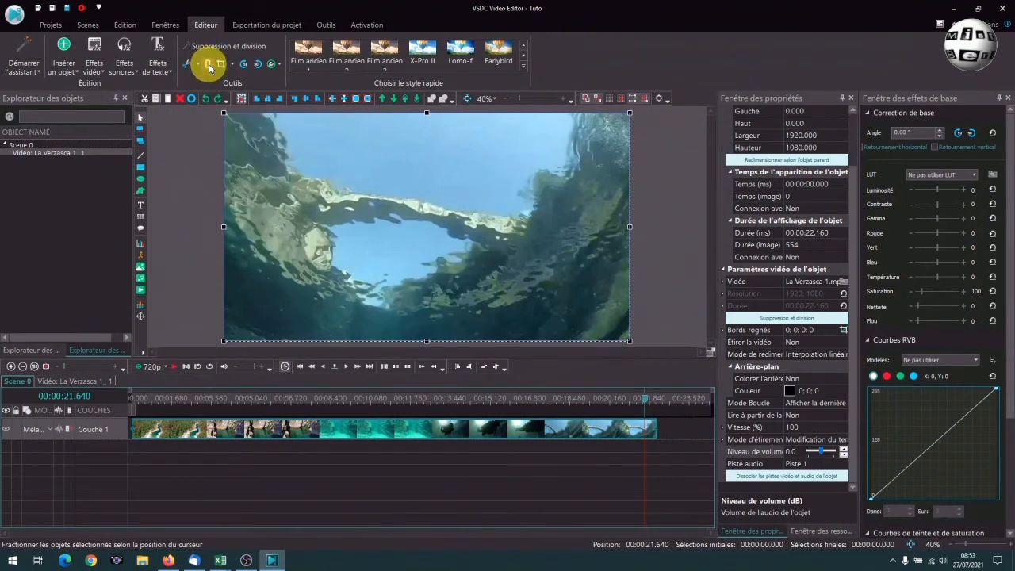
pyautogui.click(656, 466)
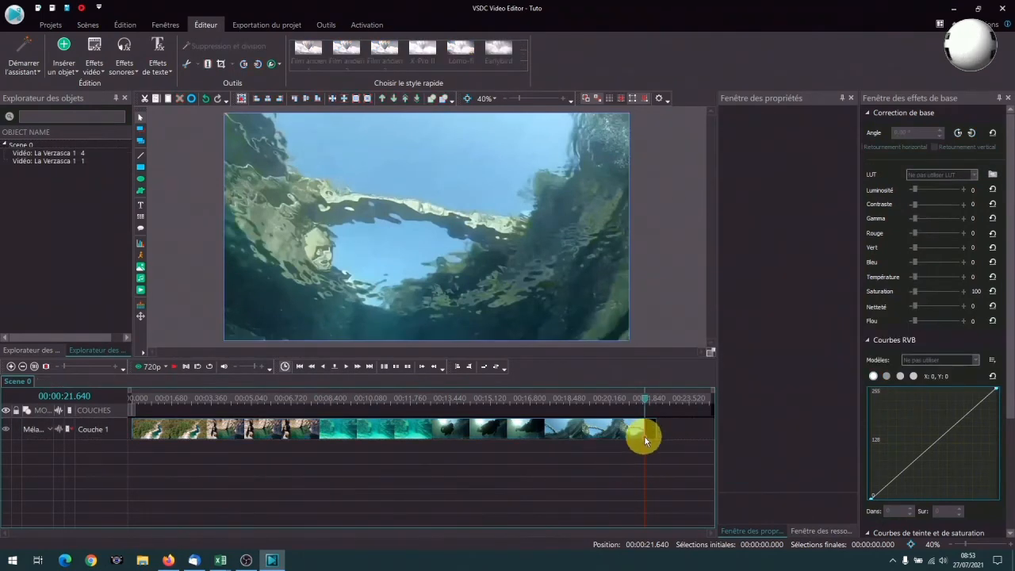
pyautogui.click(651, 432)
pyautogui.moveTo(652, 431); pyautogui.dragTo(671, 431)
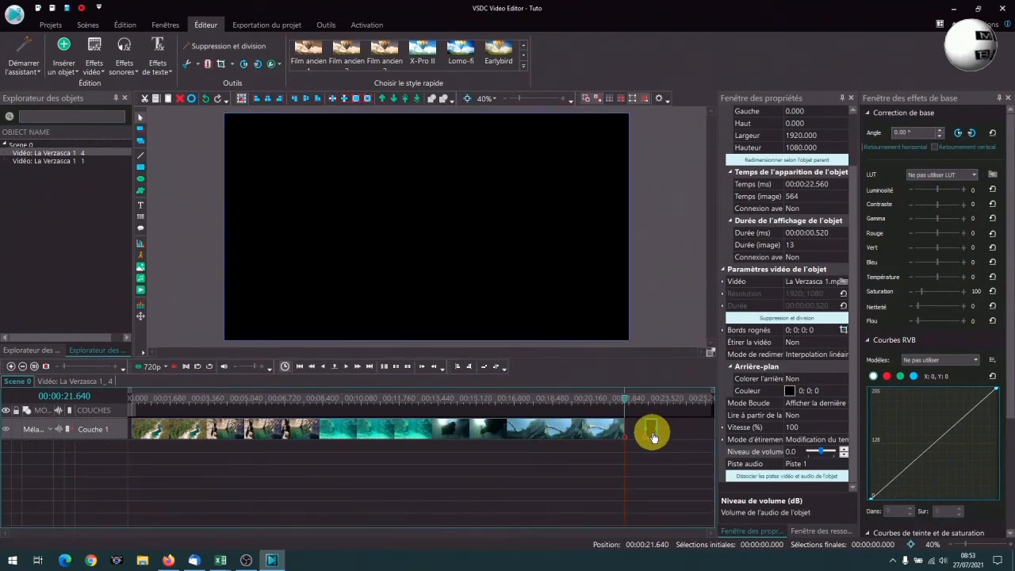
pyautogui.click(205, 98)
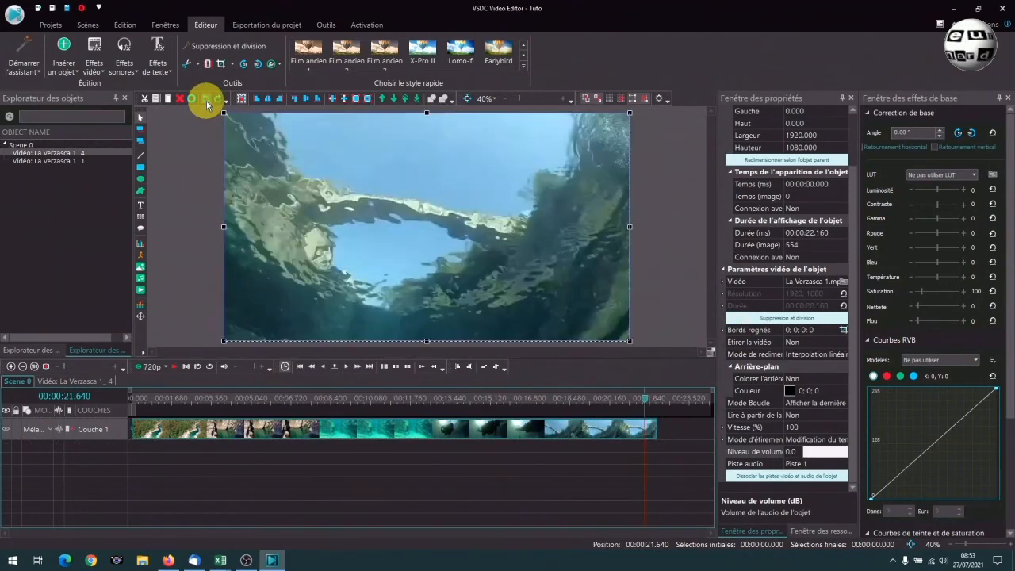
# Cut away the beginning of the video up to the cursor, and undo this cut.
pyautogui.click(197, 66)
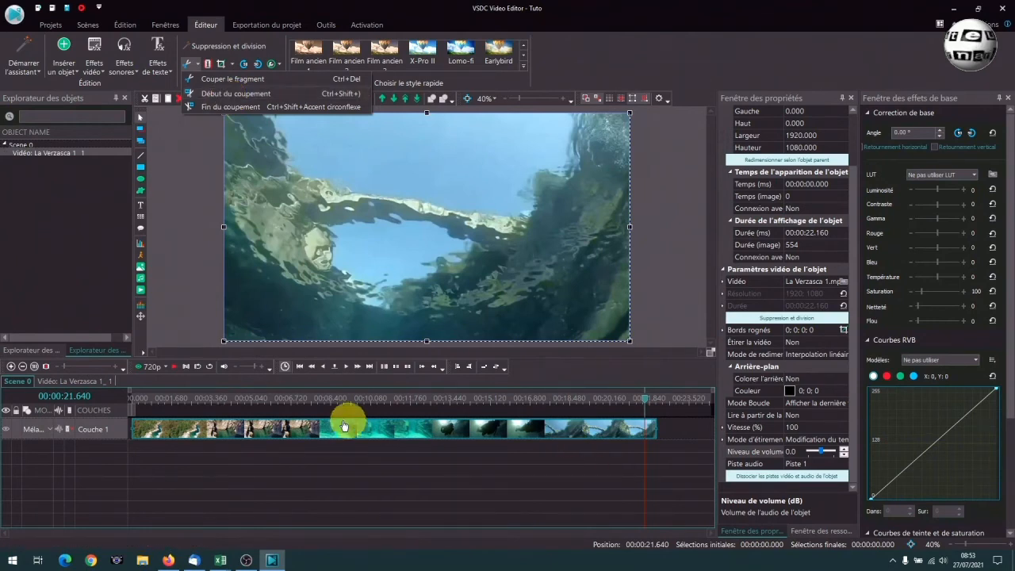
pyautogui.click(245, 97)
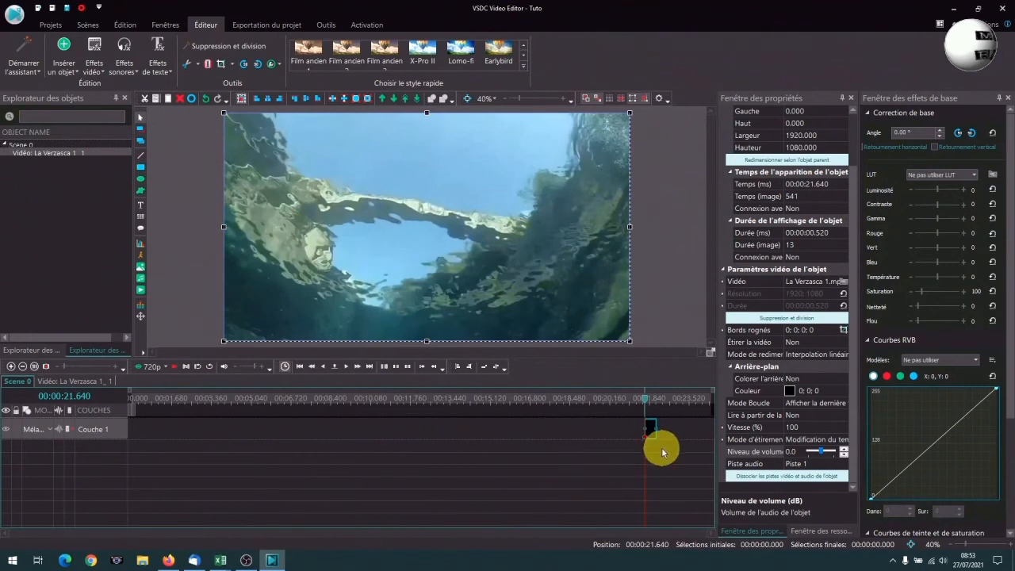
pyautogui.hotkey('ctrl', 'z')
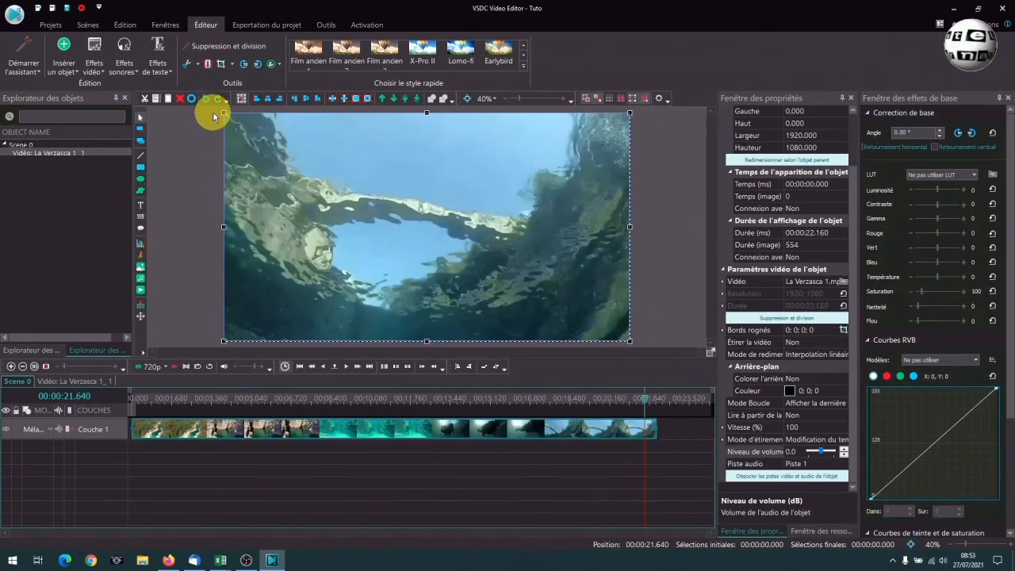
# Cut away the end of the video from 00:00:21.680 onward, and return the cursor to the start of the timeline.
pyautogui.click(196, 64)
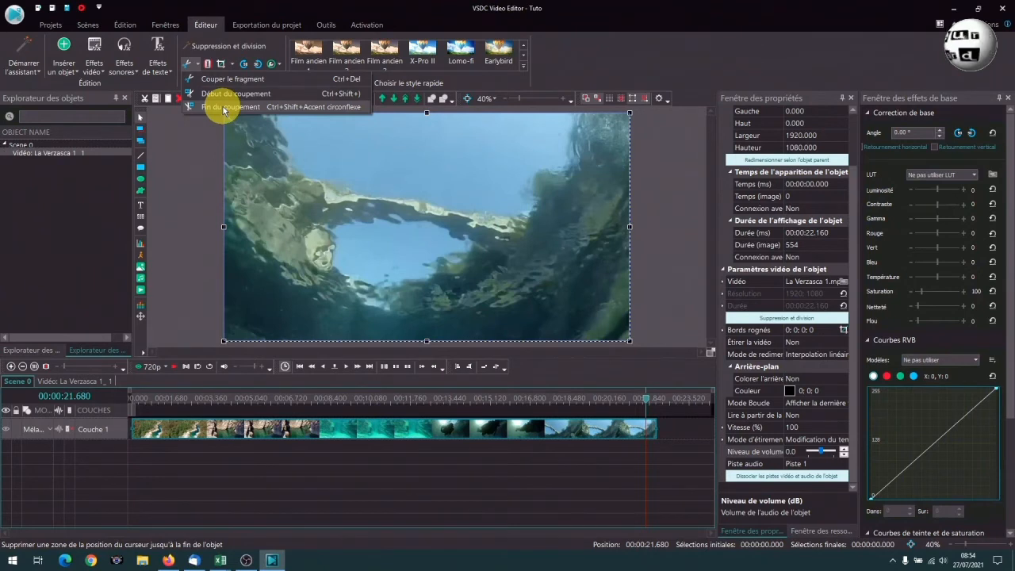
pyautogui.click(228, 107)
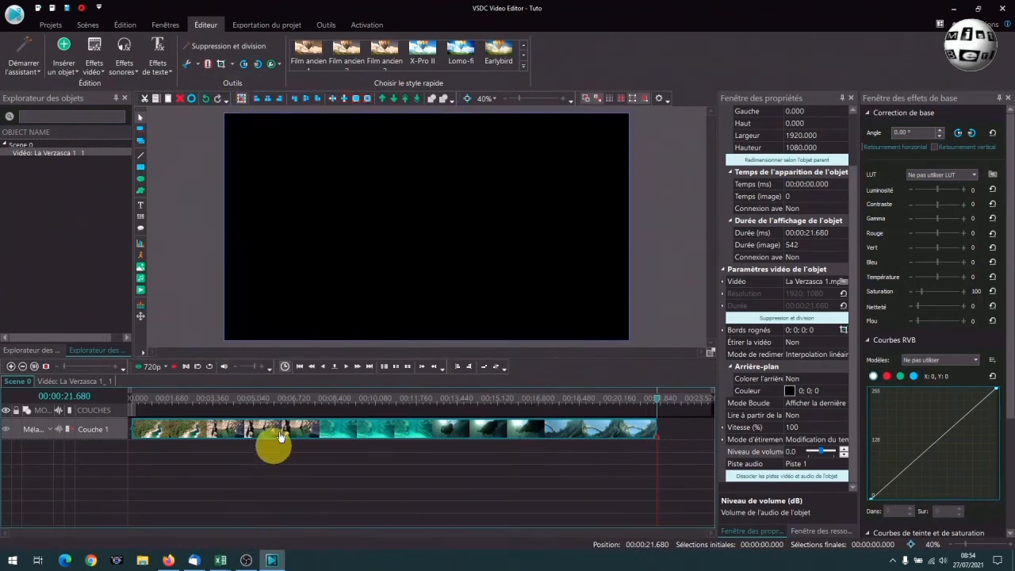
pyautogui.click(306, 370)
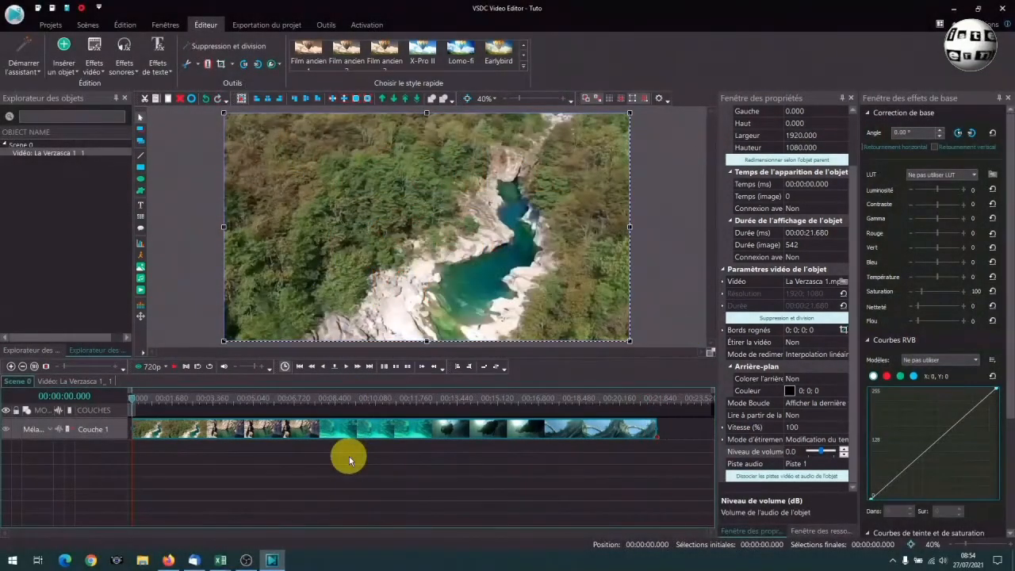
# Add a text object reading "La Verzasca" at the scene start, lasting 00:00:05.000, about 1033 by 263 px in the upper middle of the picture.
pyautogui.click(141, 208)
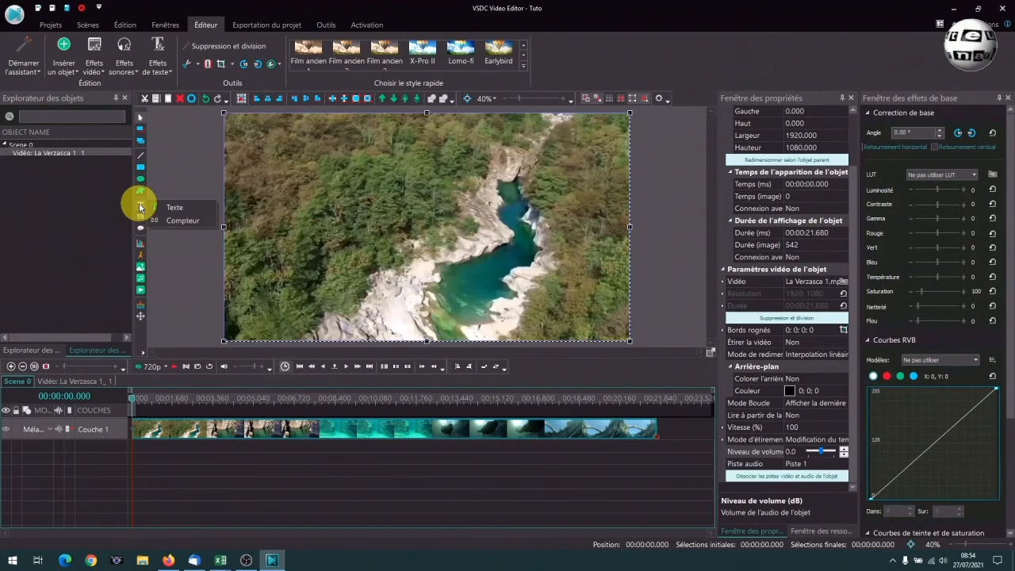
pyautogui.click(174, 207)
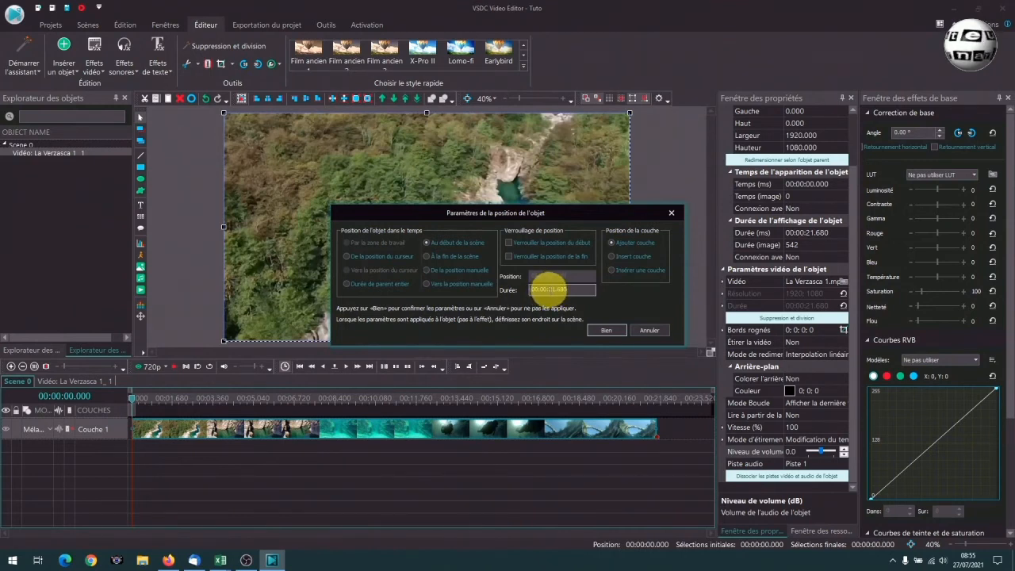
pyautogui.moveTo(552, 289); pyautogui.dragTo(568, 288)
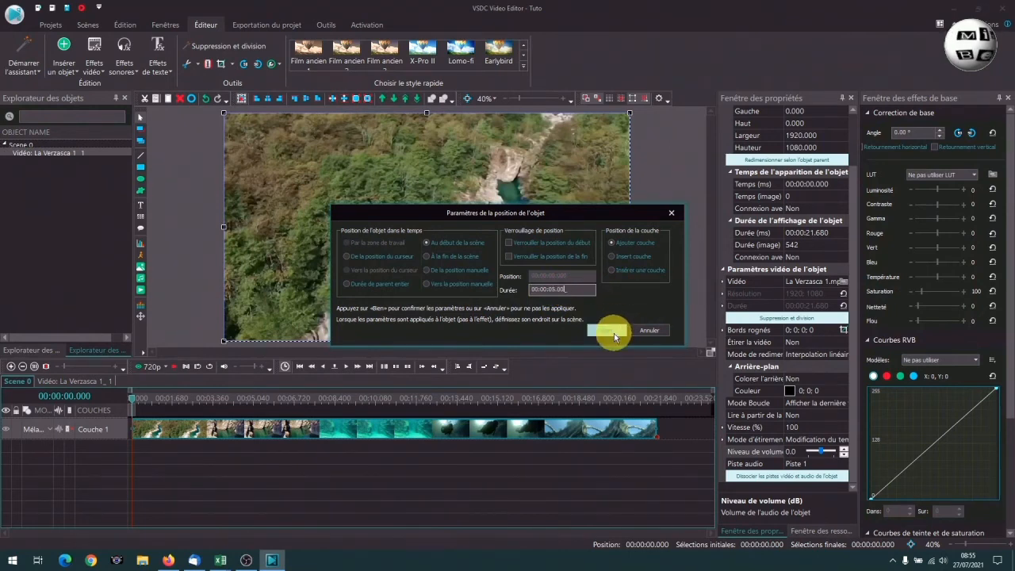
pyautogui.write('0')
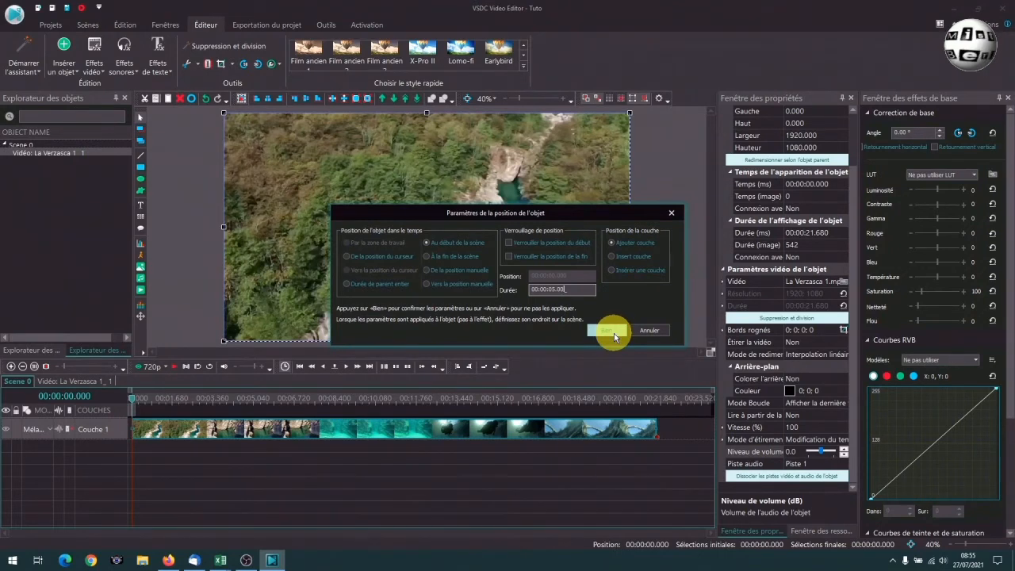
pyautogui.click(612, 332)
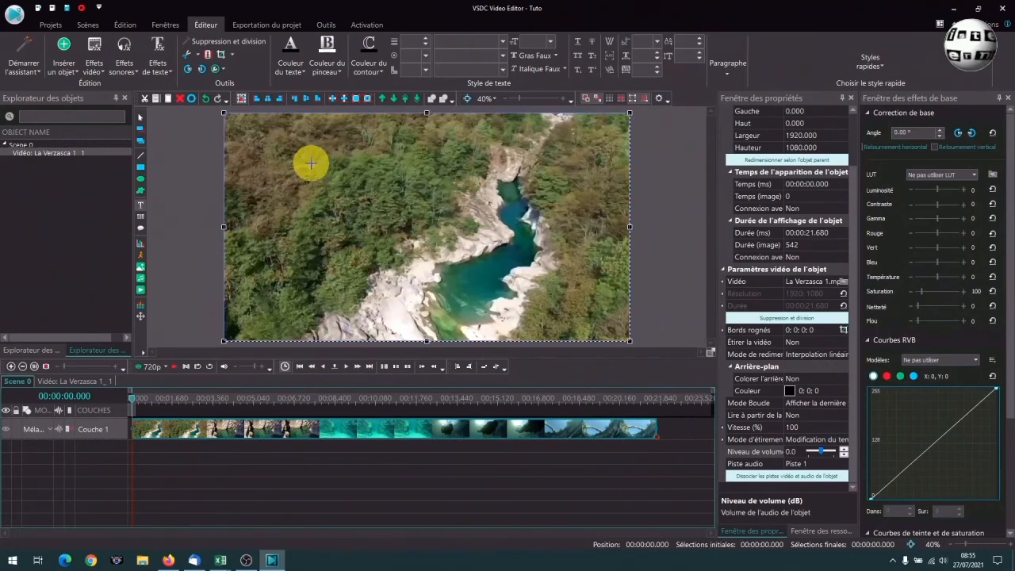
pyautogui.moveTo(310, 154); pyautogui.dragTo(529, 211)
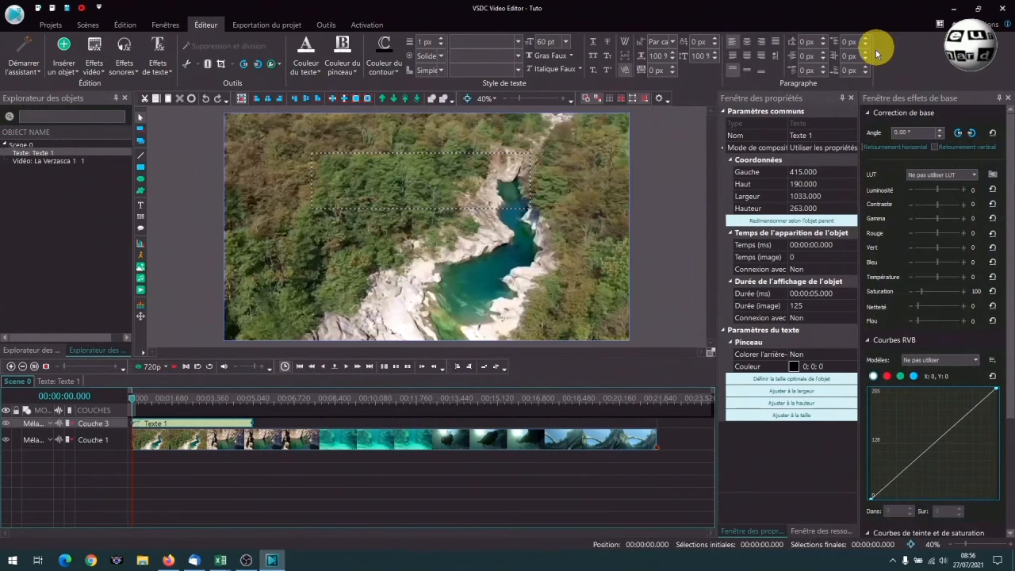
pyautogui.click(391, 168)
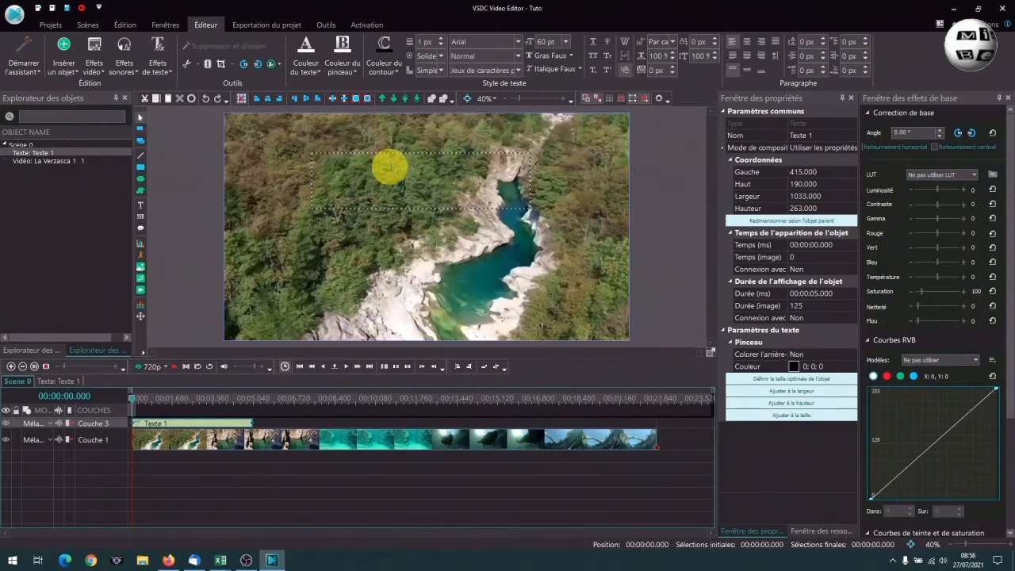
pyautogui.write('La Verzasca')
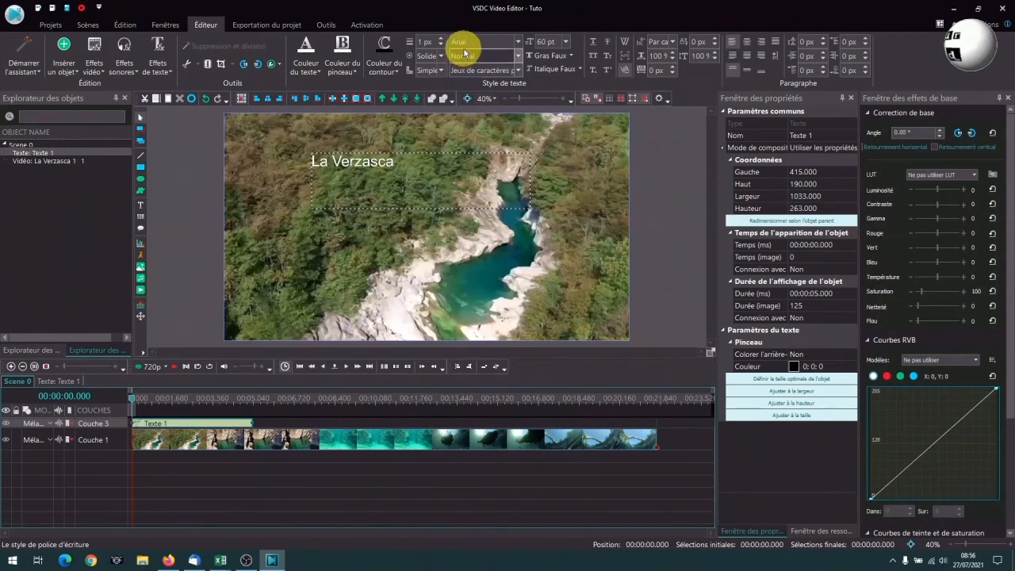
# Set the whole La Verzasca title to the Big John font at 72 pt.
pyautogui.moveTo(393, 161); pyautogui.dragTo(309, 173)
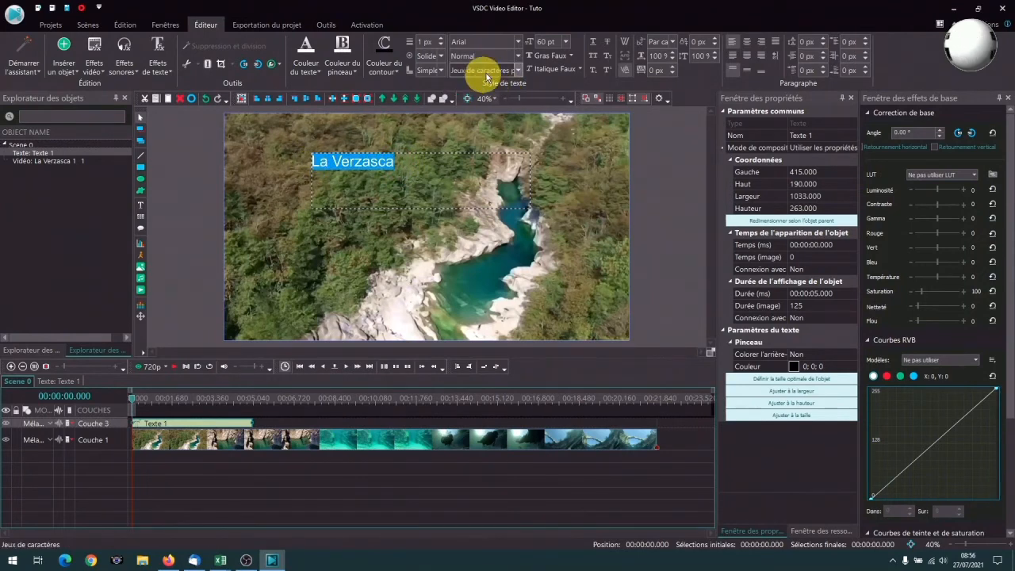
pyautogui.click(518, 41)
pyautogui.scroll(-10, 535, 141)
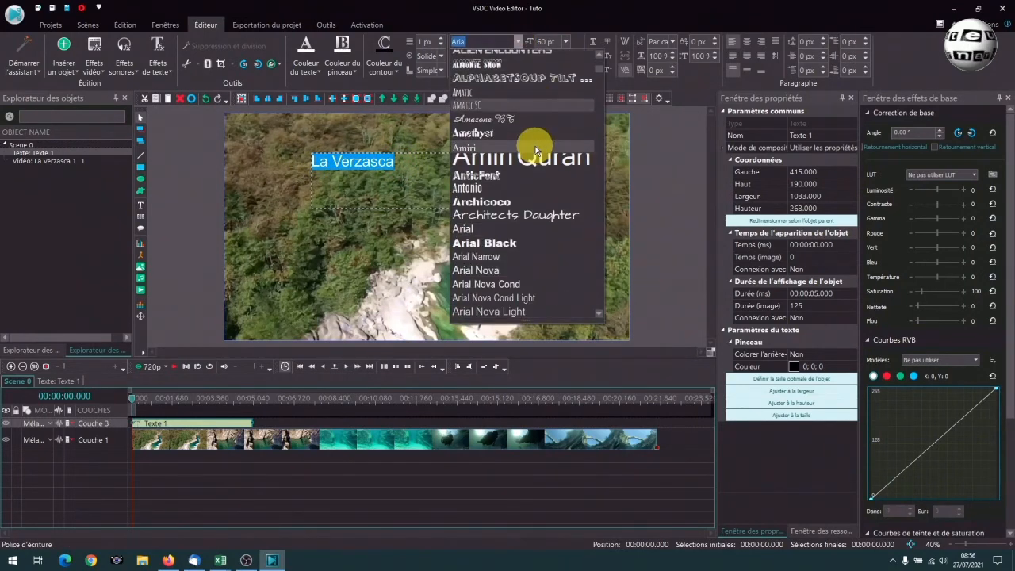
pyautogui.scroll(-5, 532, 147)
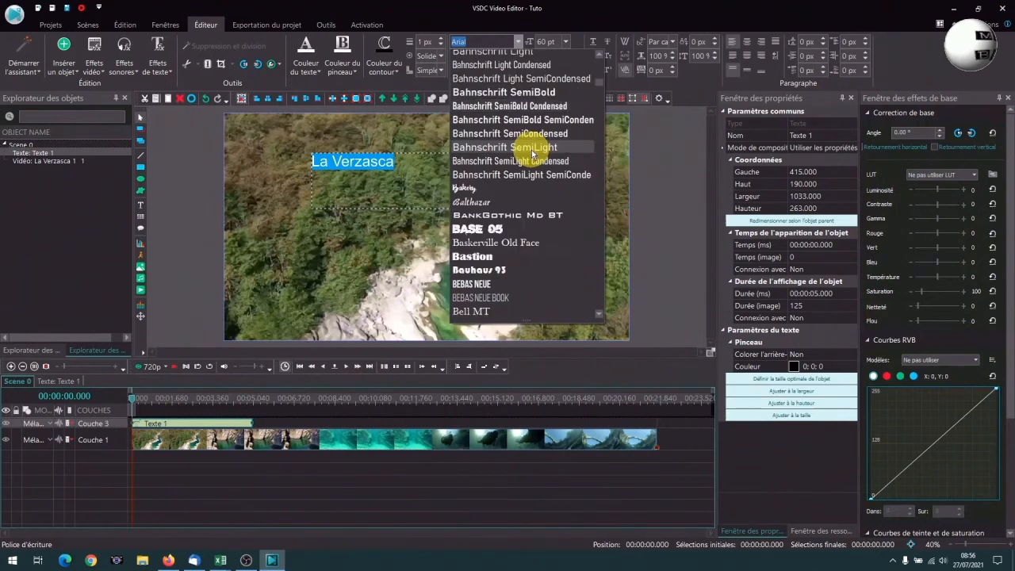
pyautogui.scroll(-2, 516, 194)
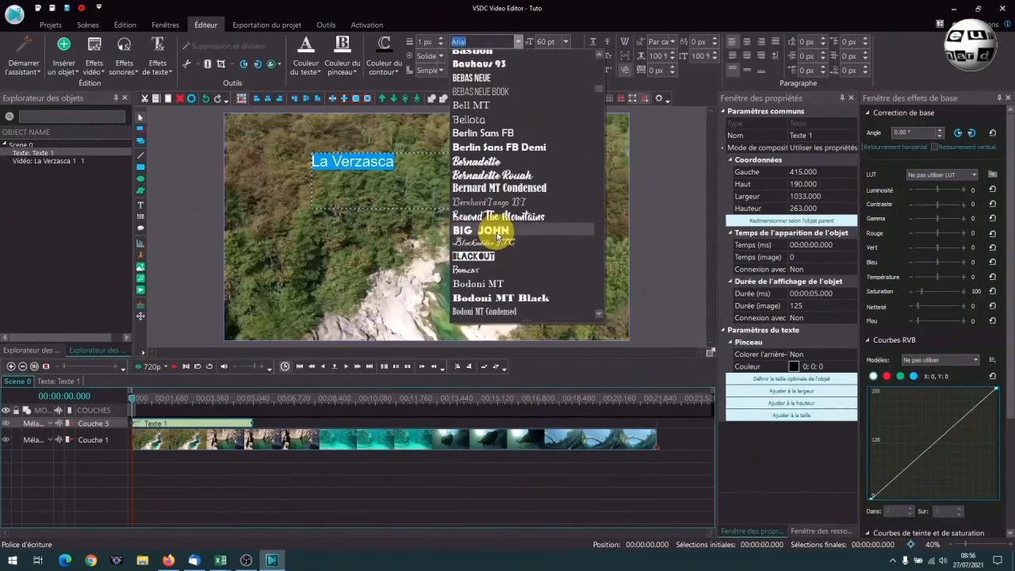
pyautogui.click(498, 232)
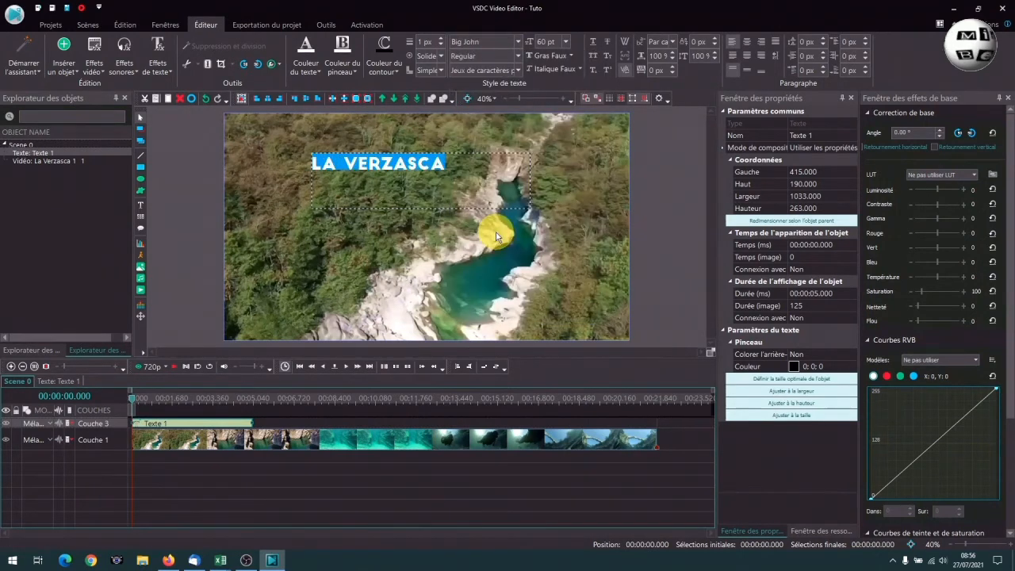
pyautogui.click(567, 44)
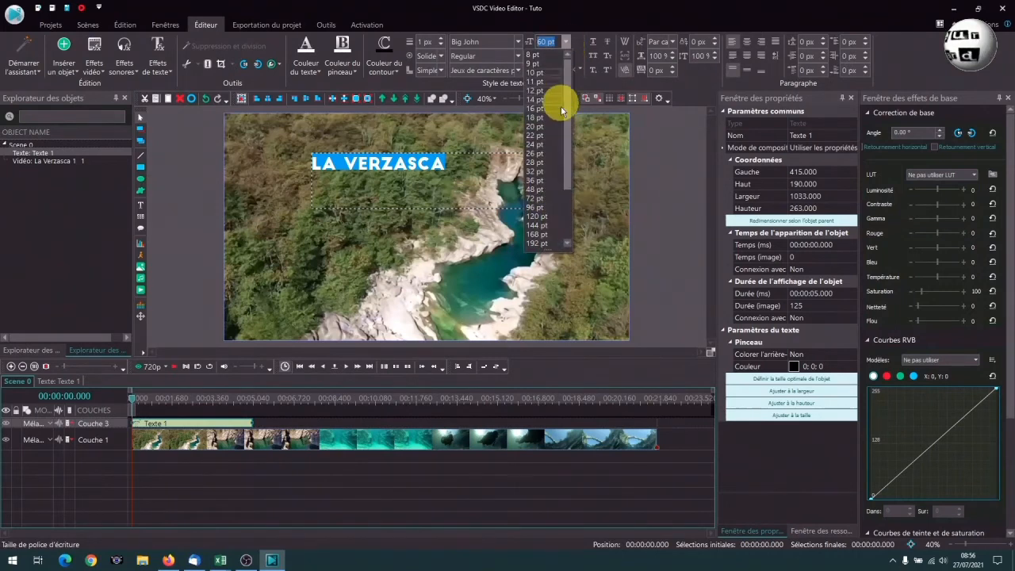
pyautogui.click(558, 198)
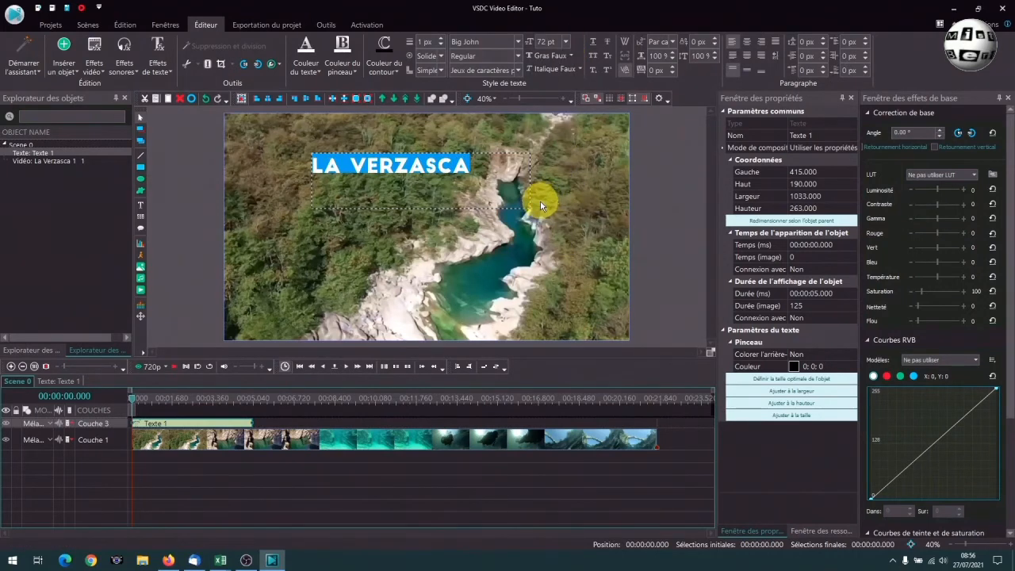
# Give the whole La Verzasca title a black outline with a thickness of 7 px.
pyautogui.click(385, 65)
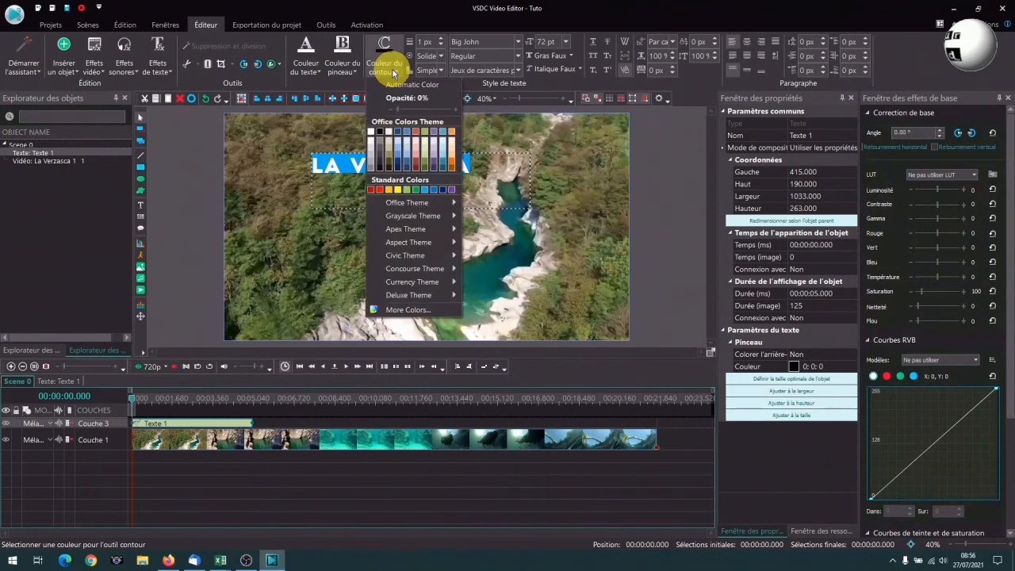
pyautogui.click(444, 37)
pyautogui.click(445, 37)
pyautogui.click(444, 37)
pyautogui.click(444, 38)
pyautogui.click(444, 37)
pyautogui.click(445, 38)
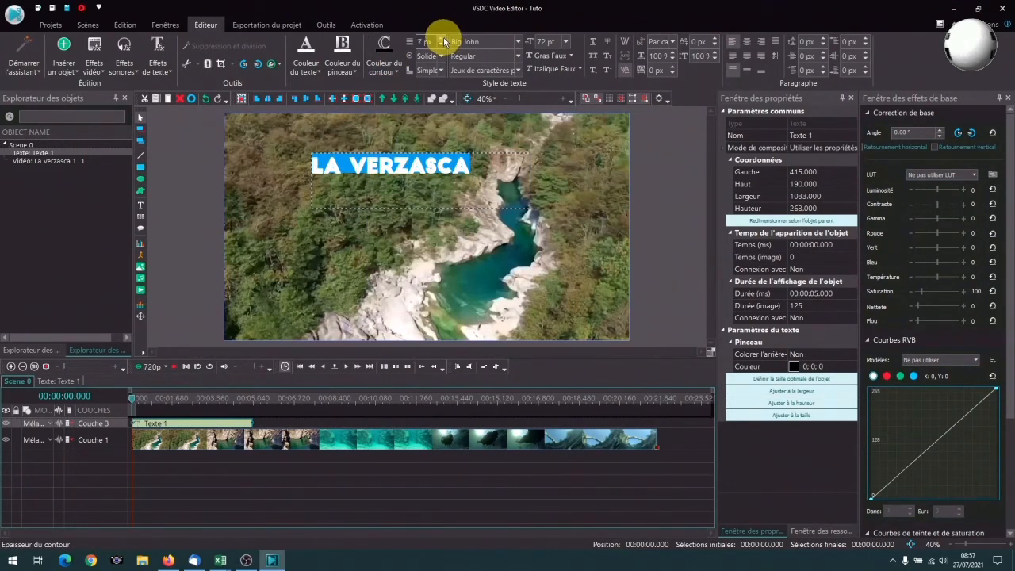
pyautogui.click(426, 197)
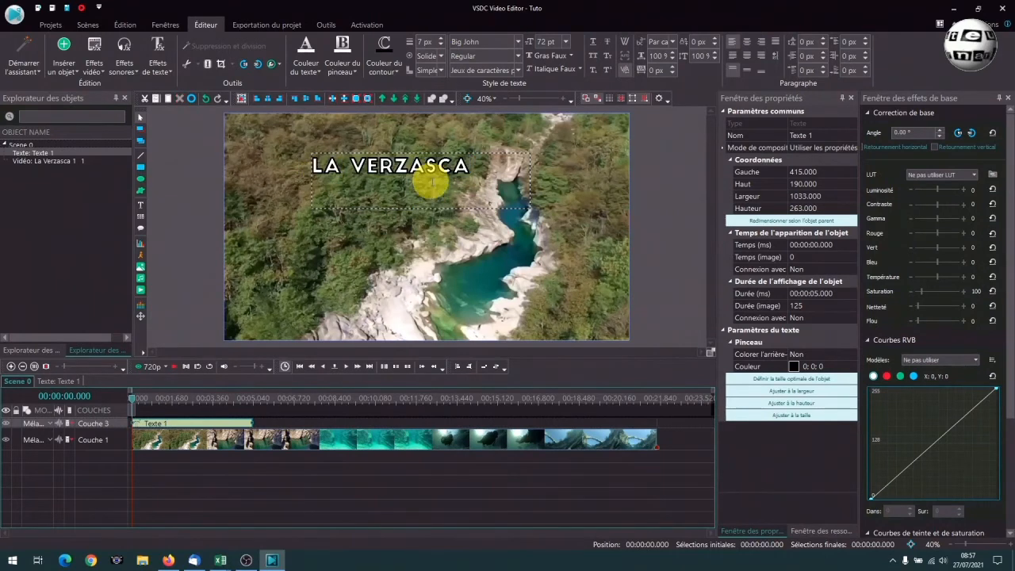
pyautogui.click(451, 220)
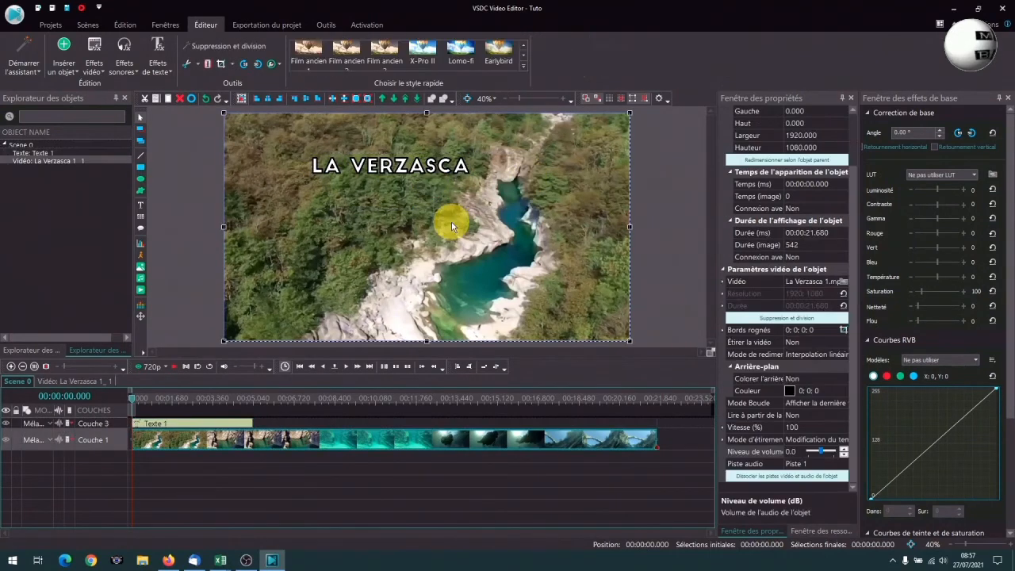
# Shrink the title's box to about 808 by 130 px, and place it rotated about -25.93° in the picture's upper left area.
pyautogui.click(437, 165)
pyautogui.moveTo(421, 209); pyautogui.dragTo(419, 181)
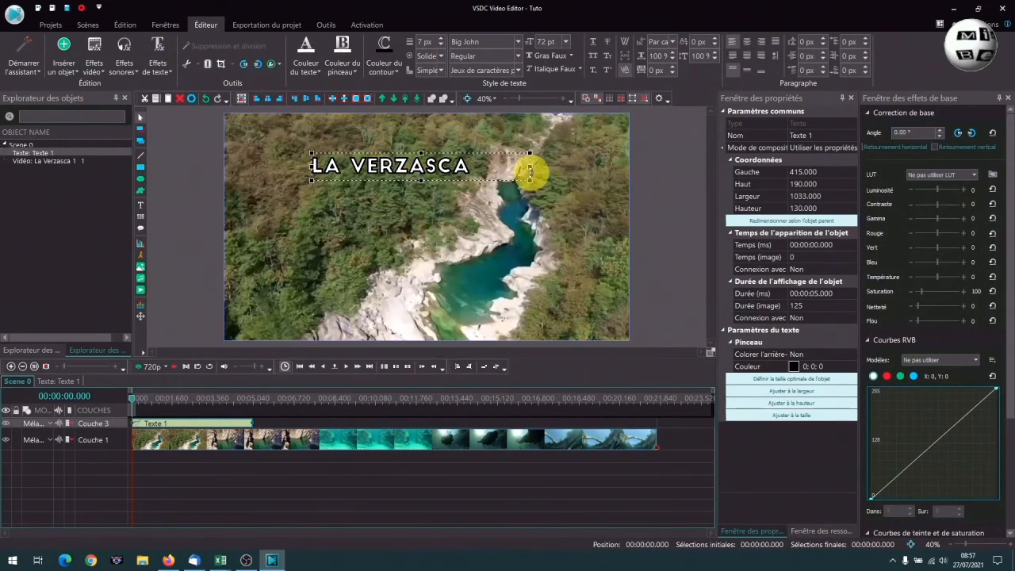
pyautogui.moveTo(531, 168); pyautogui.dragTo(482, 166)
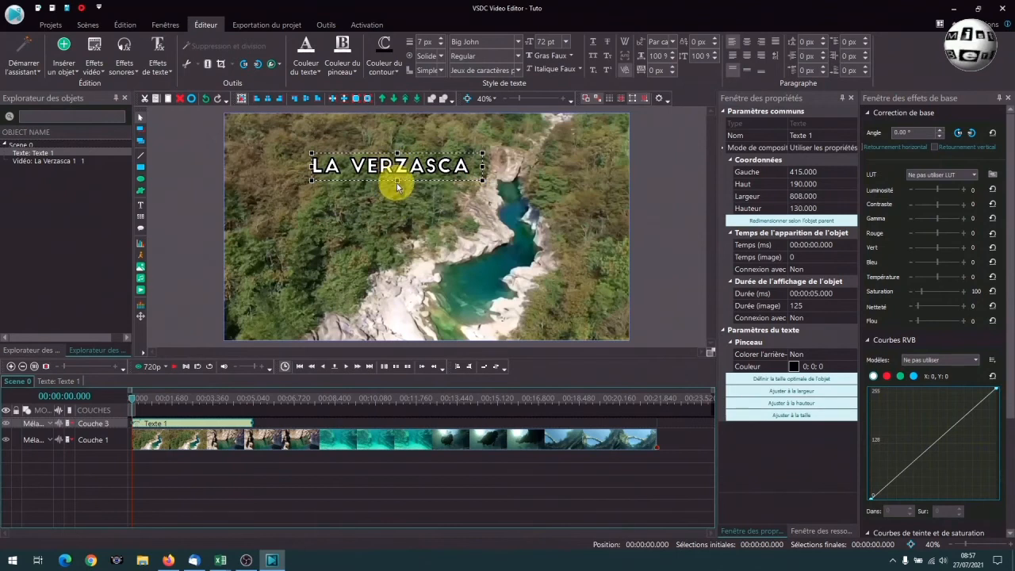
pyautogui.moveTo(397, 184); pyautogui.dragTo(339, 165)
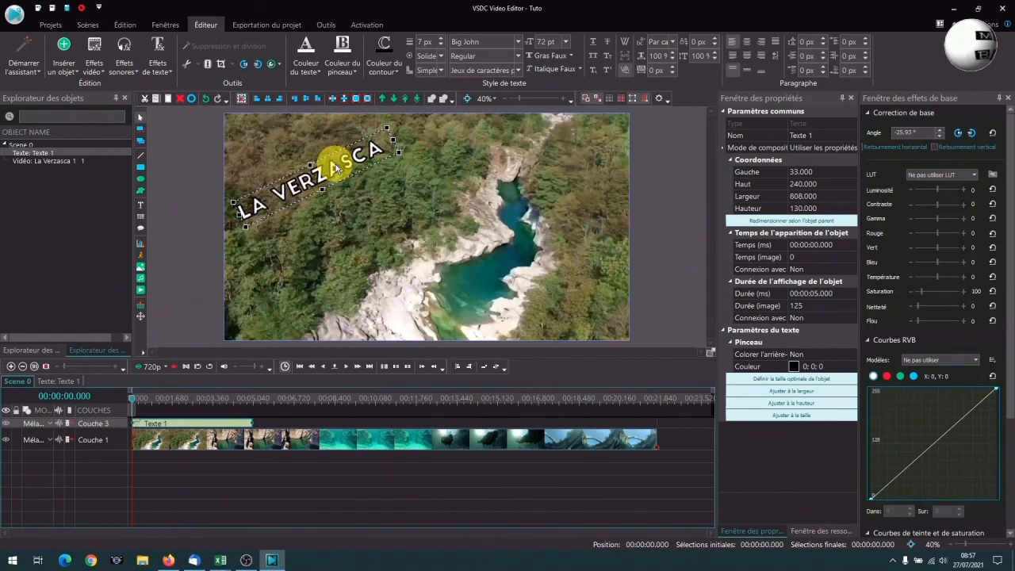
# Recolour the whole title text orange, and move the title to about 18 px left and 200 px top.
pyautogui.rightClick(337, 166)
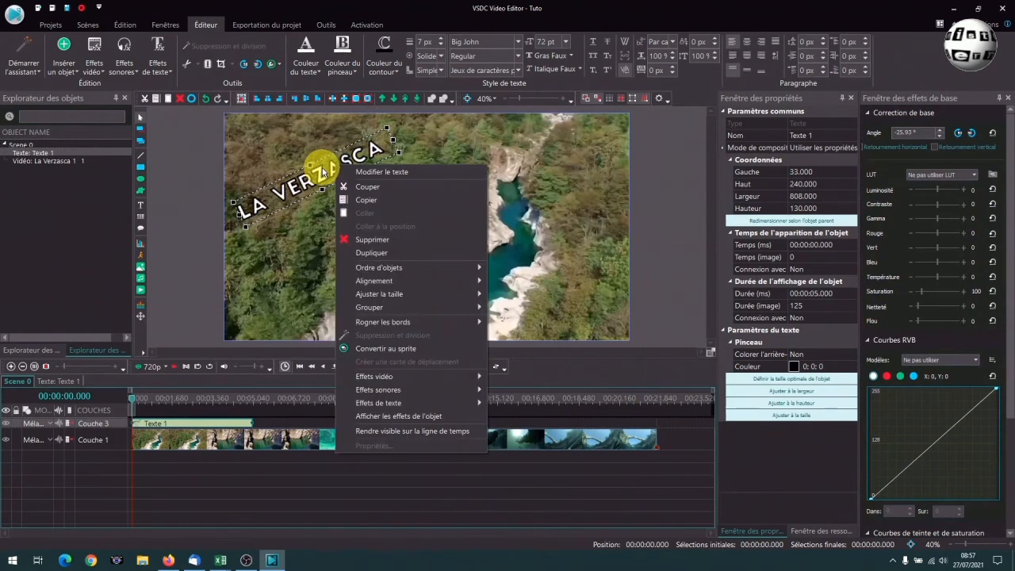
pyautogui.click(367, 175)
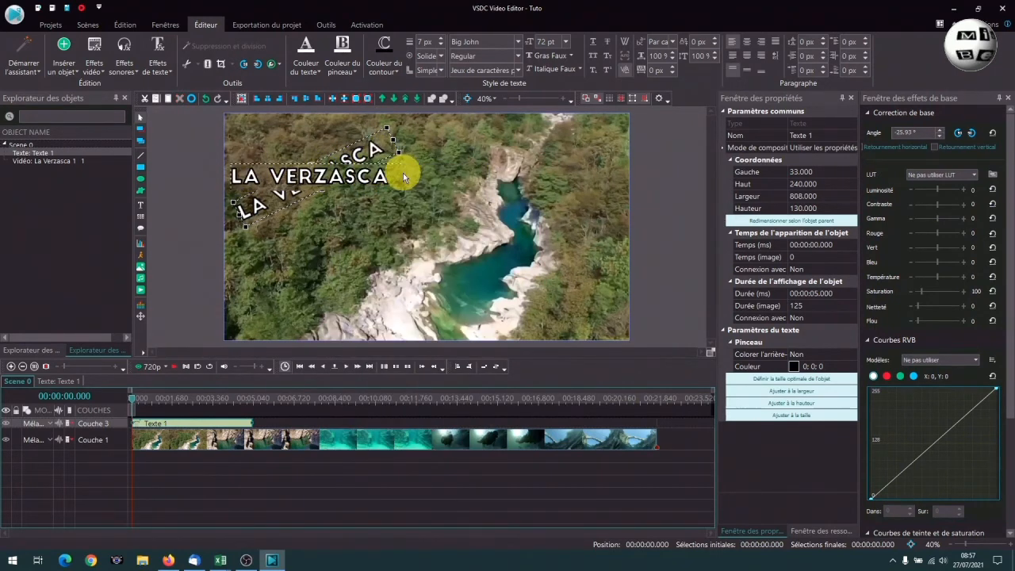
pyautogui.doubleClick(387, 171)
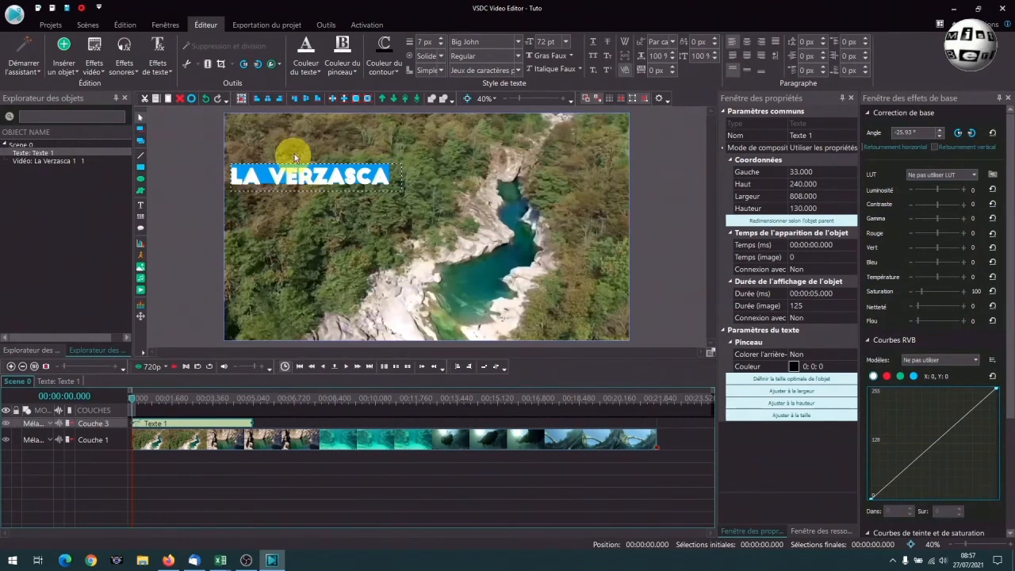
pyautogui.click(319, 71)
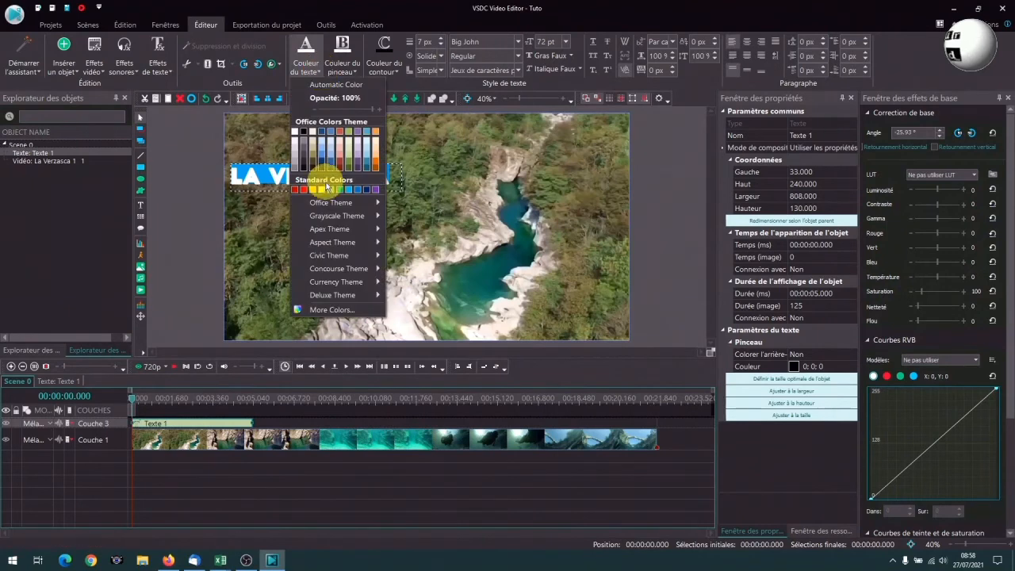
pyautogui.click(312, 189)
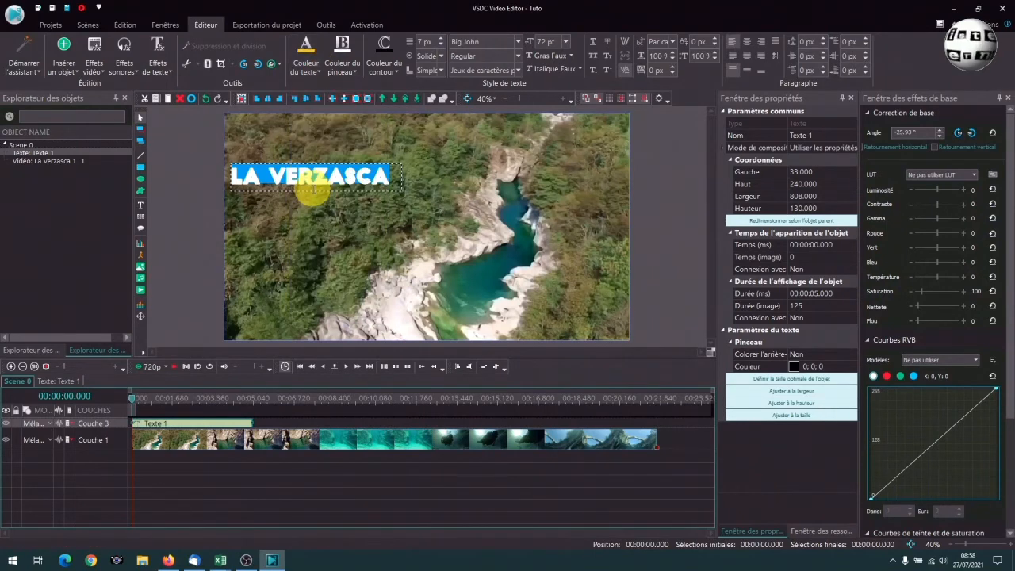
pyautogui.click(307, 205)
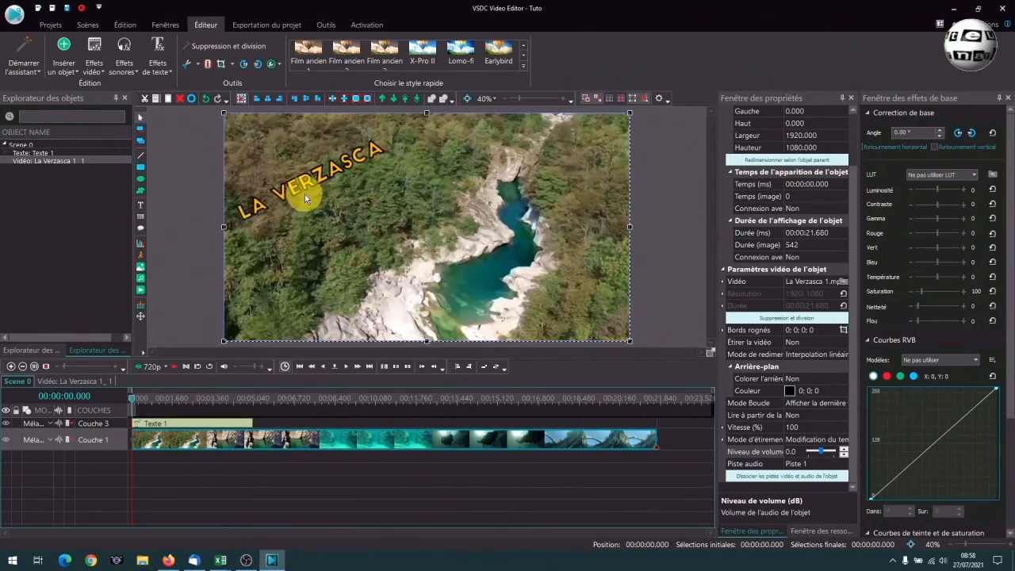
pyautogui.click(331, 163)
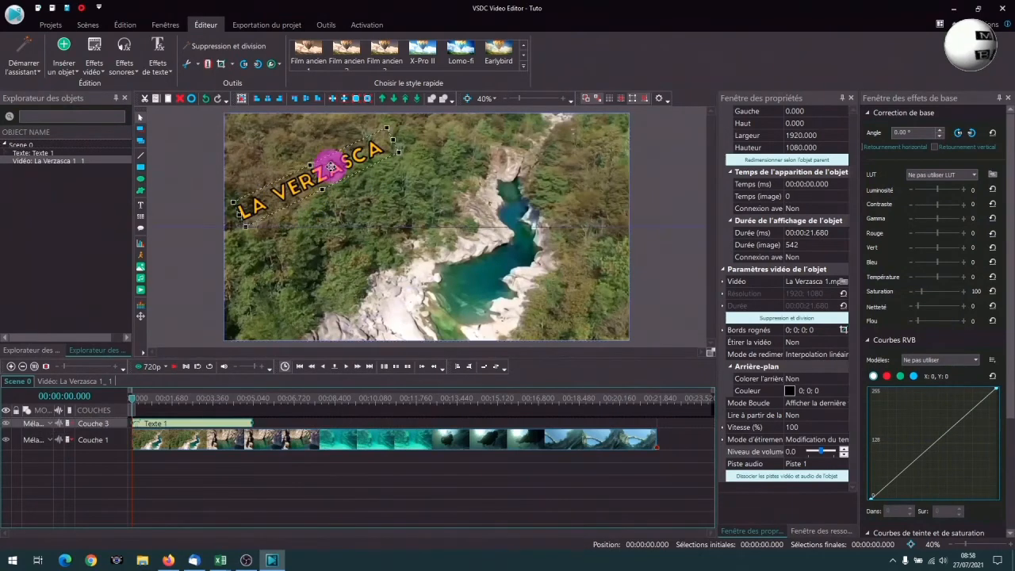
# Set the cursor to 00:00:03.600 at the shot change, and shorten the title so that it ends there.
pyautogui.click(252, 403)
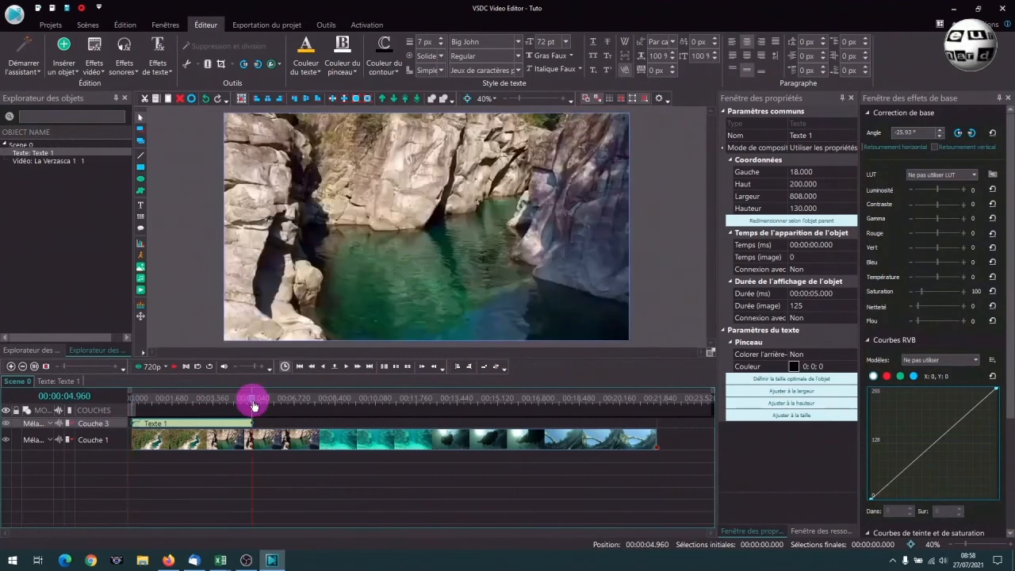
pyautogui.click(244, 405)
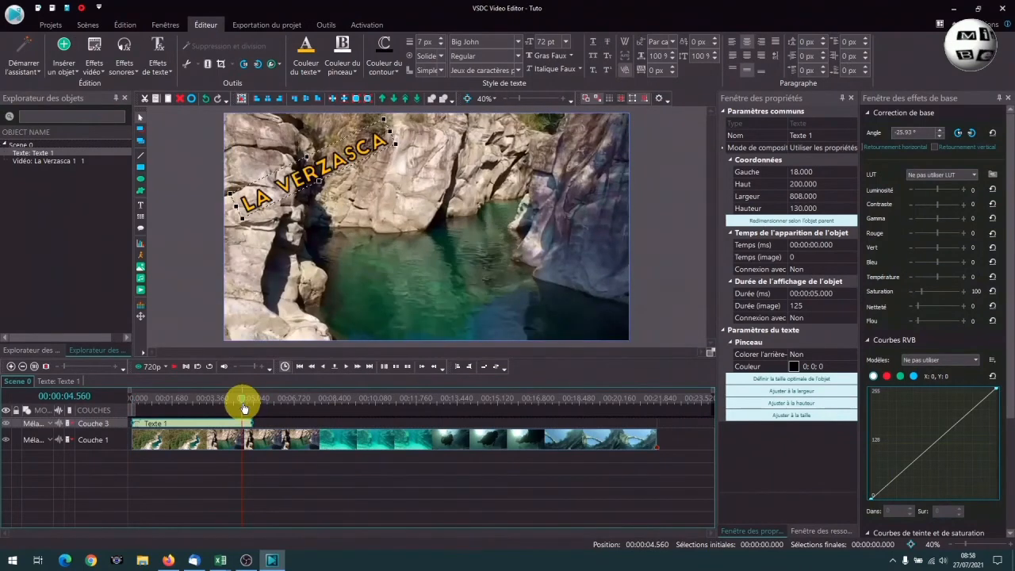
pyautogui.click(206, 404)
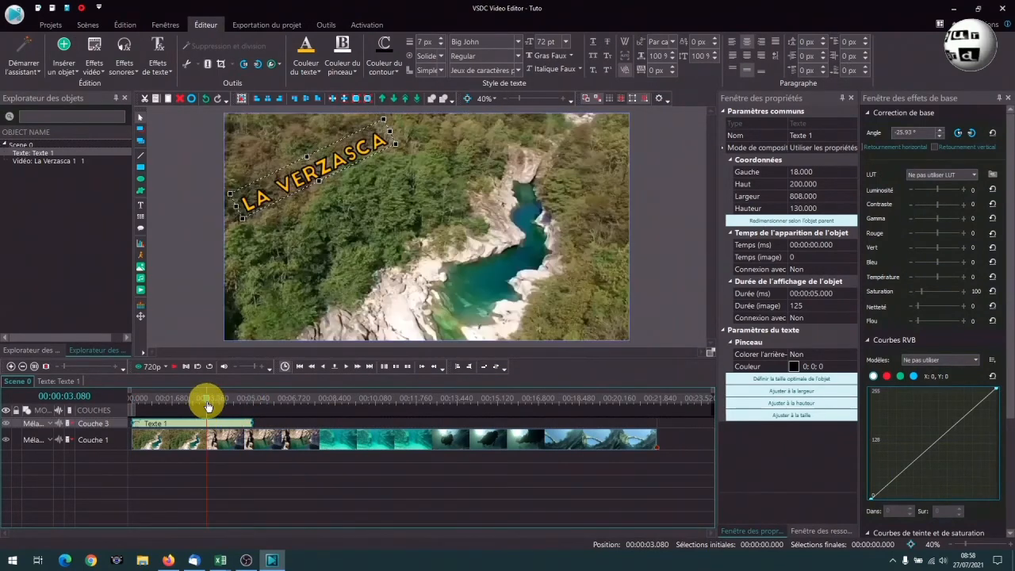
pyautogui.press('Right')
pyautogui.press('Right')
pyautogui.press('Right')
pyautogui.press('Right')
pyautogui.press('Right')
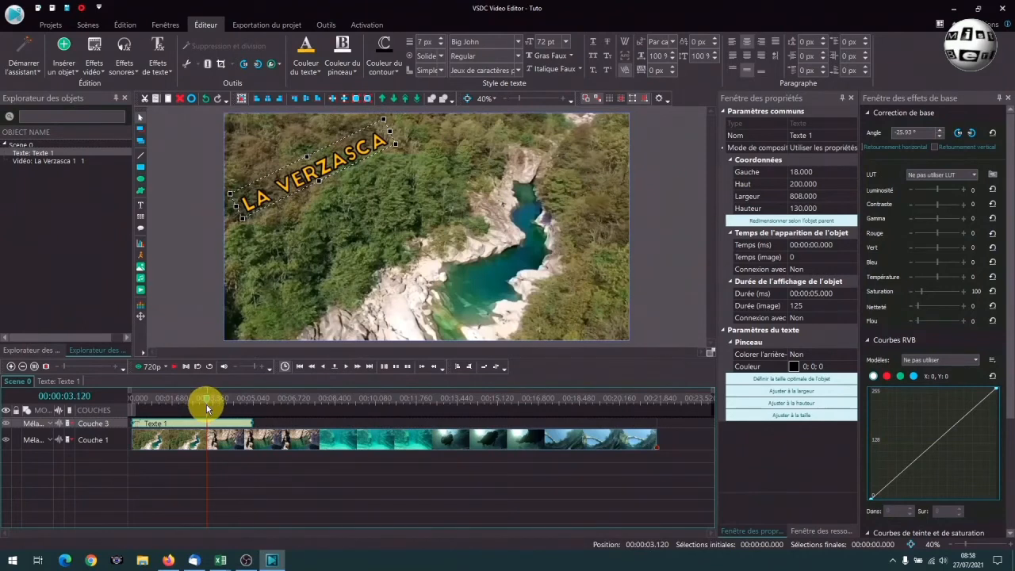
pyautogui.press('Right')
pyautogui.press('Right')
pyautogui.press('Right')
pyautogui.press('Right')
pyautogui.press('Right')
pyautogui.press('Right')
pyautogui.press('Right')
pyautogui.press('Right')
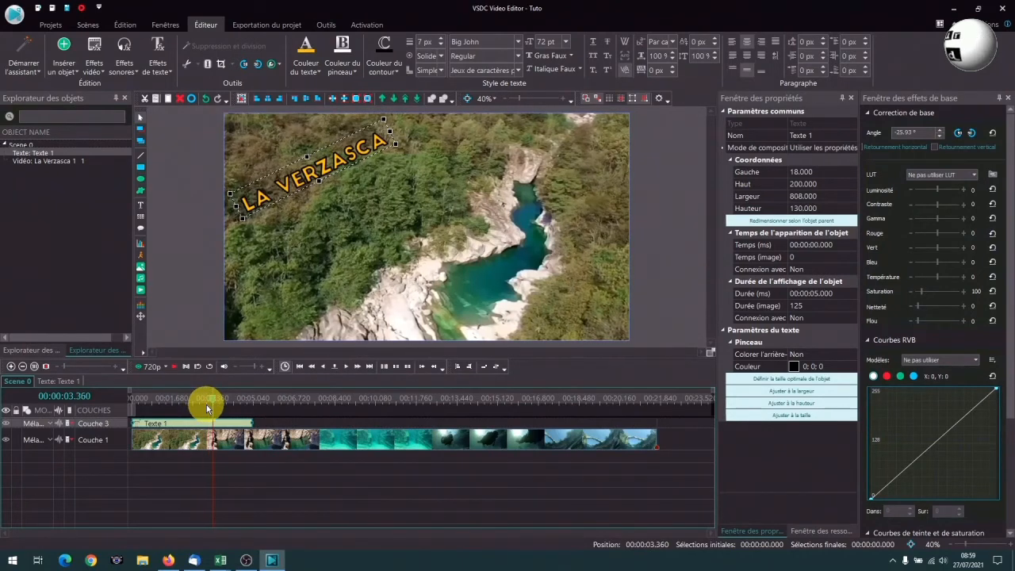
pyautogui.press('Right')
pyautogui.press('Right')
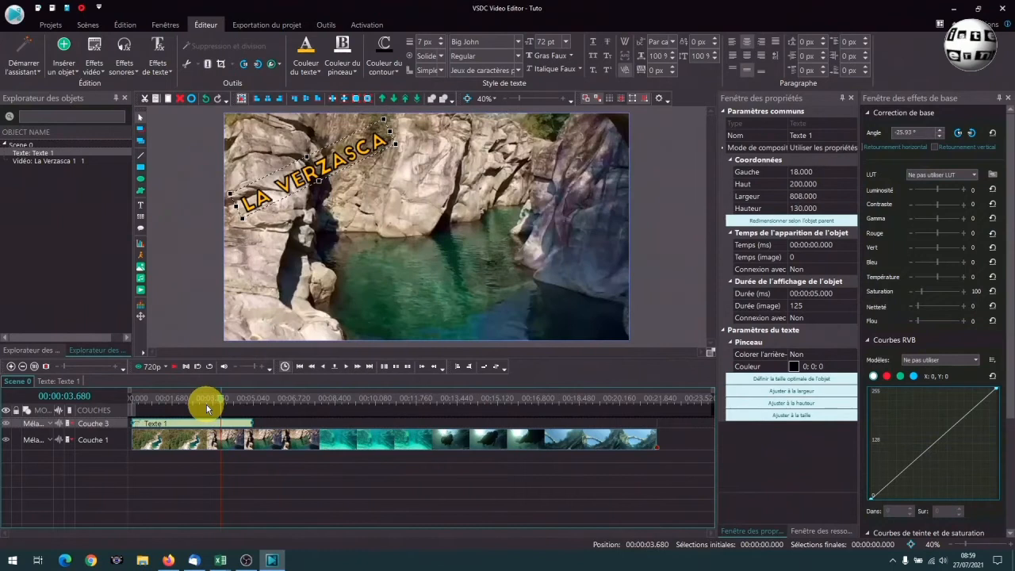
pyautogui.press('Left')
pyautogui.press('Left')
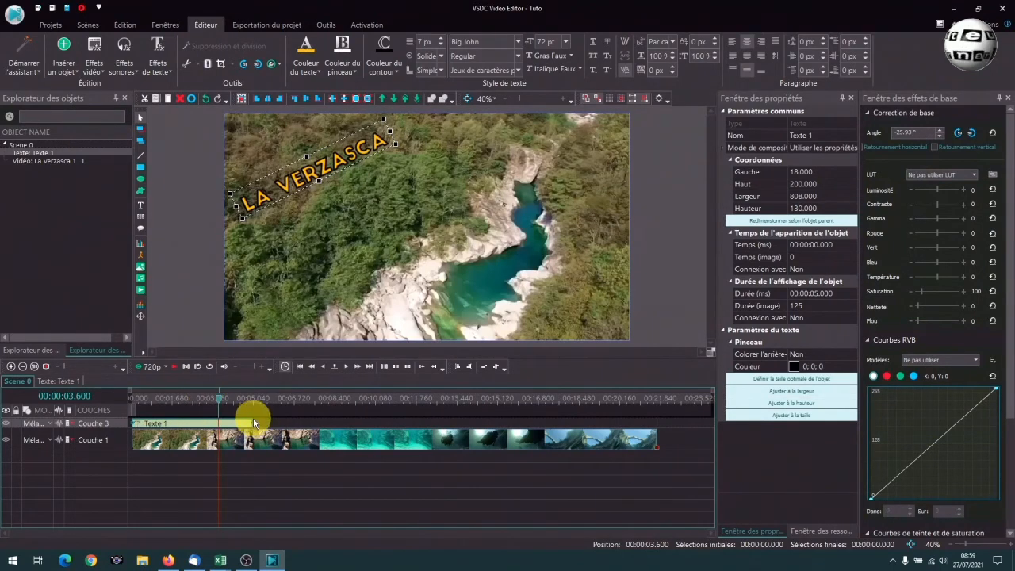
pyautogui.moveTo(250, 423); pyautogui.dragTo(216, 423)
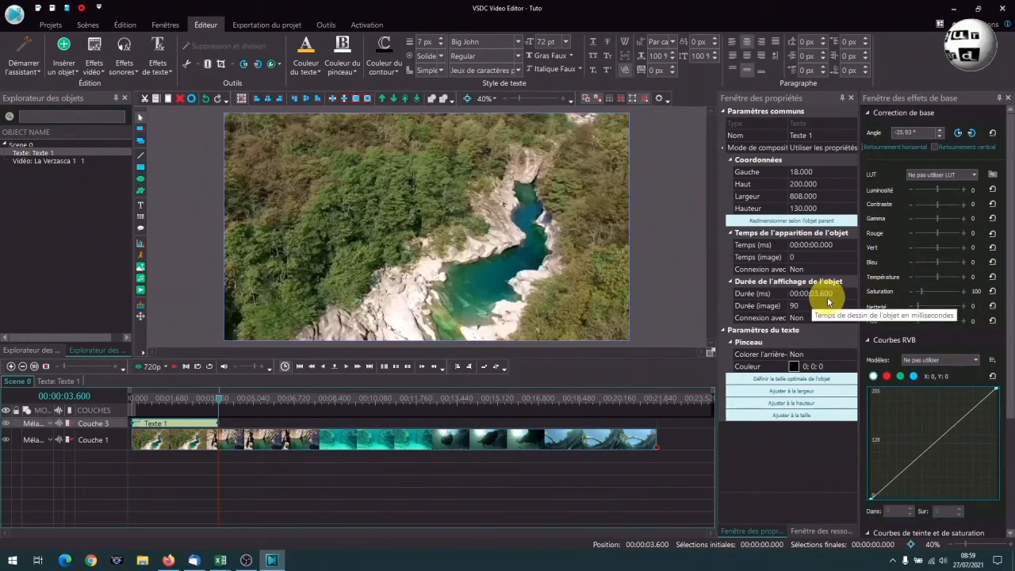
# Play the scene from 00:00:02.320 to check where the shortened title ends.
pyautogui.click(189, 396)
pyautogui.click(175, 369)
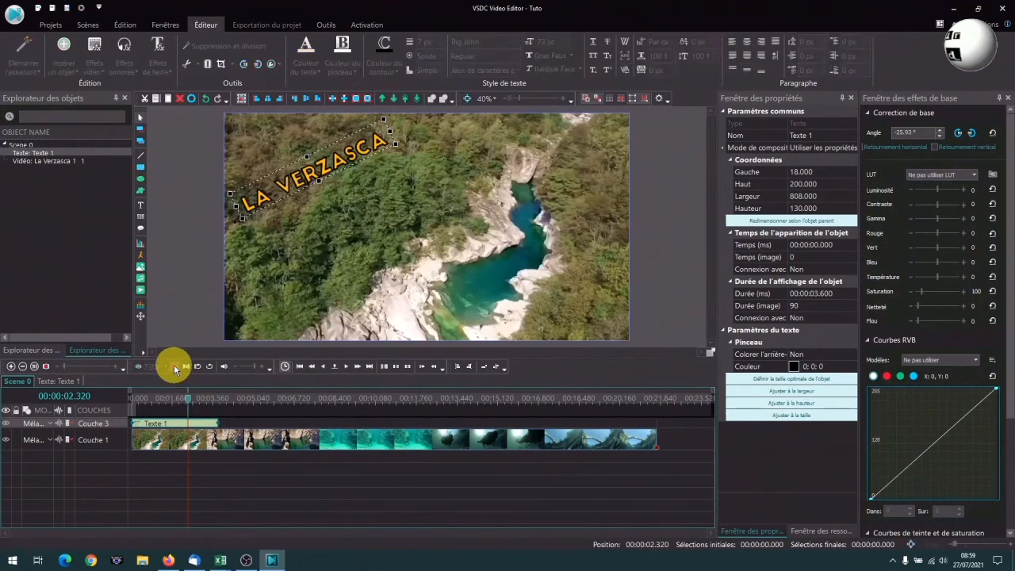
pyautogui.click(175, 368)
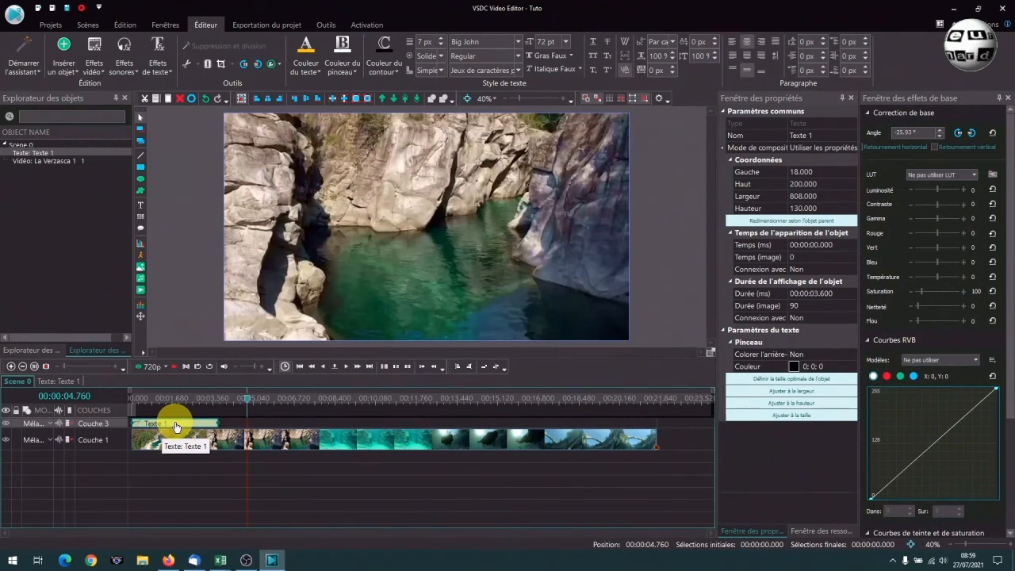
# Add a 00:00:01.000 Disparition transparency effect at the end of the title, with its start and end positions unlocked.
pyautogui.click(103, 73)
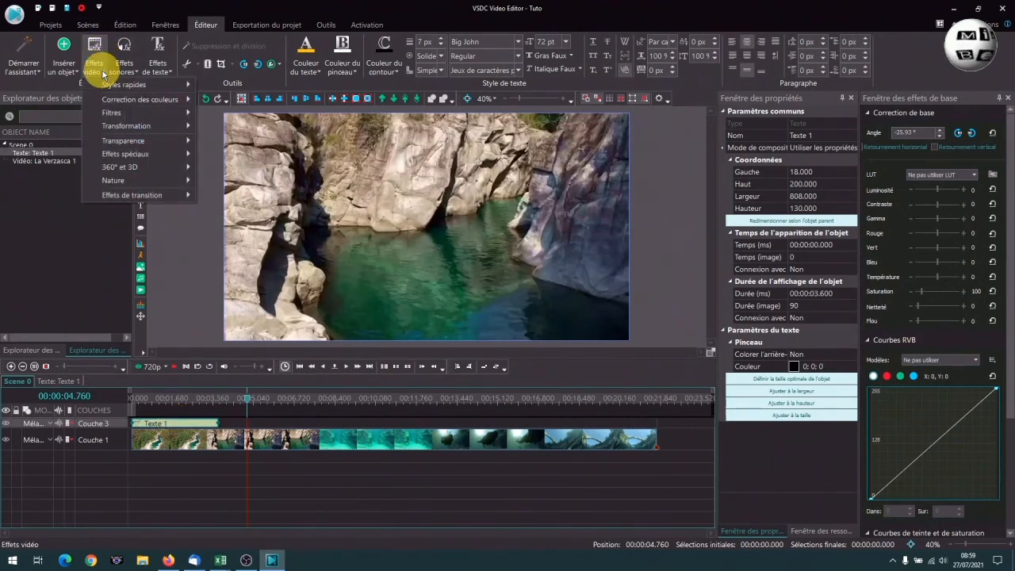
pyautogui.moveTo(109, 140)
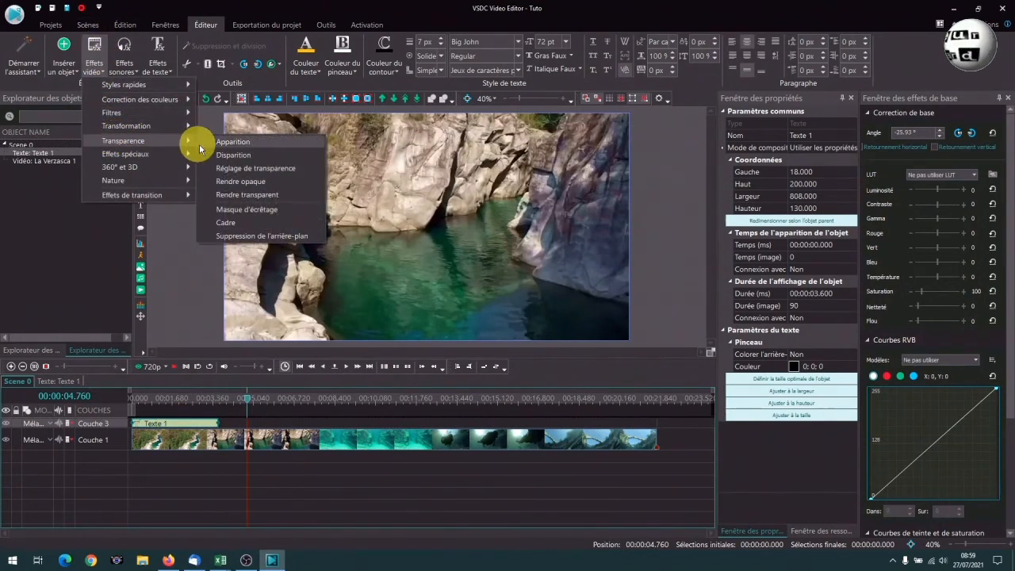
pyautogui.click(222, 158)
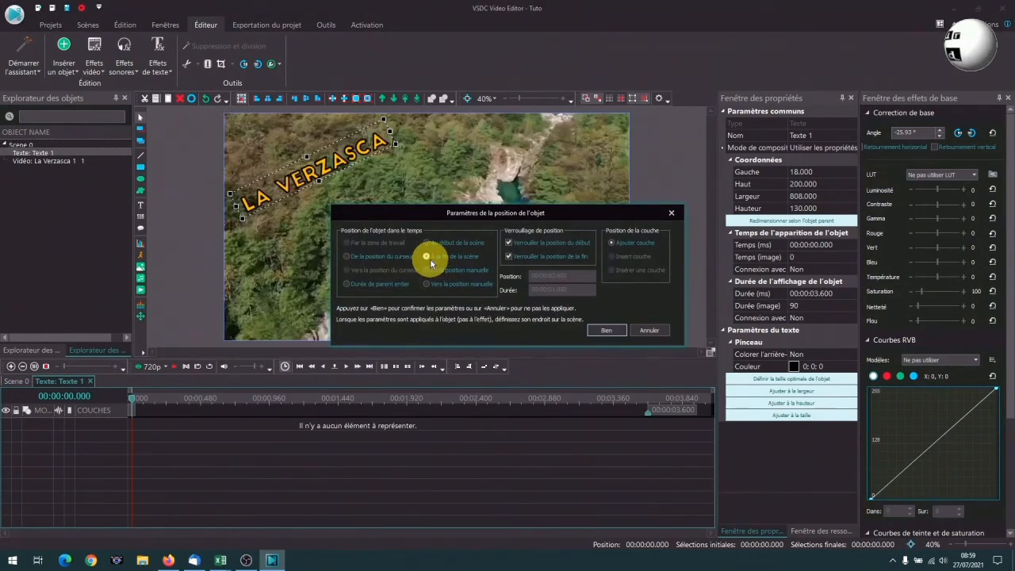
pyautogui.click(508, 243)
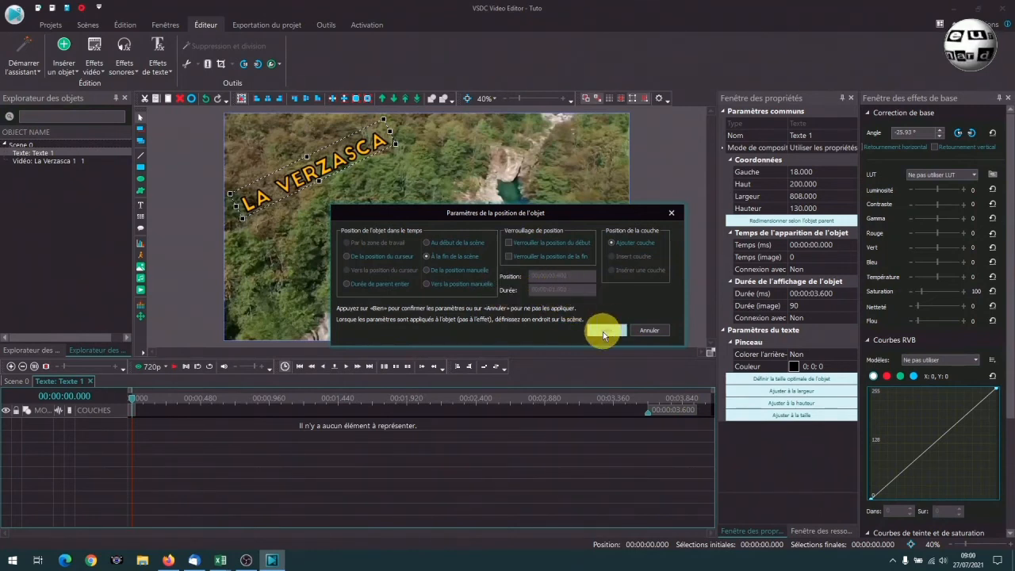
pyautogui.click(602, 332)
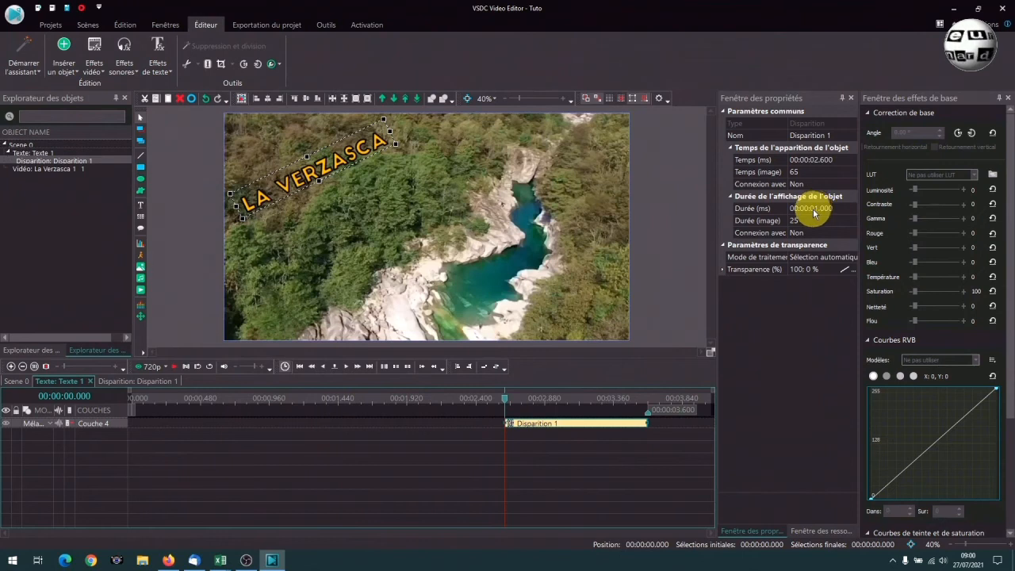
# Return to Scene 0 and play it from the start to preview the title's fade-out.
pyautogui.click(17, 381)
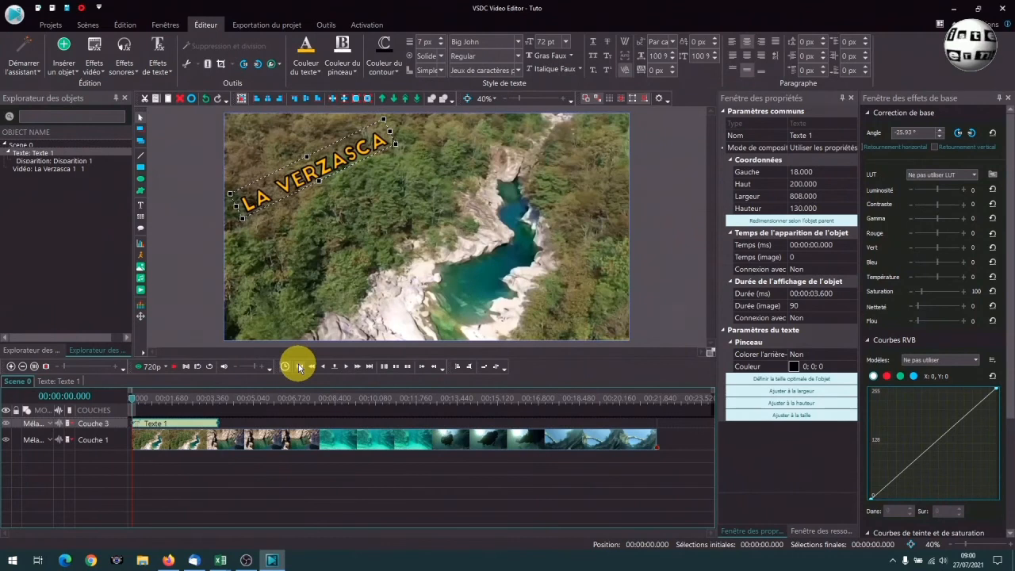
pyautogui.click(171, 366)
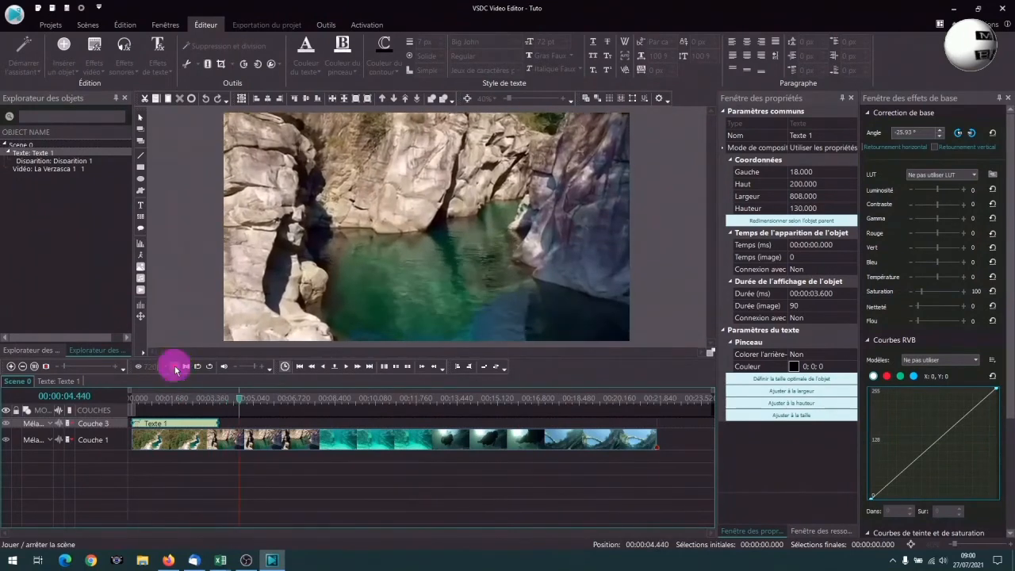
pyautogui.click(176, 367)
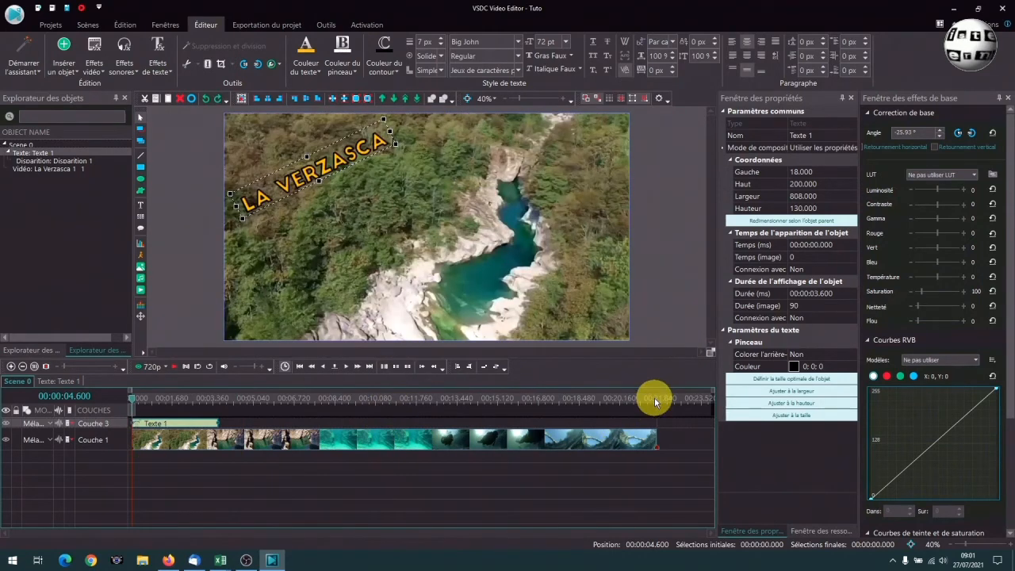
# Insert the video La Verzasca 2.mp4 at the end of the first video, at 00:00:21.680, on an added layer.
pyautogui.click(371, 367)
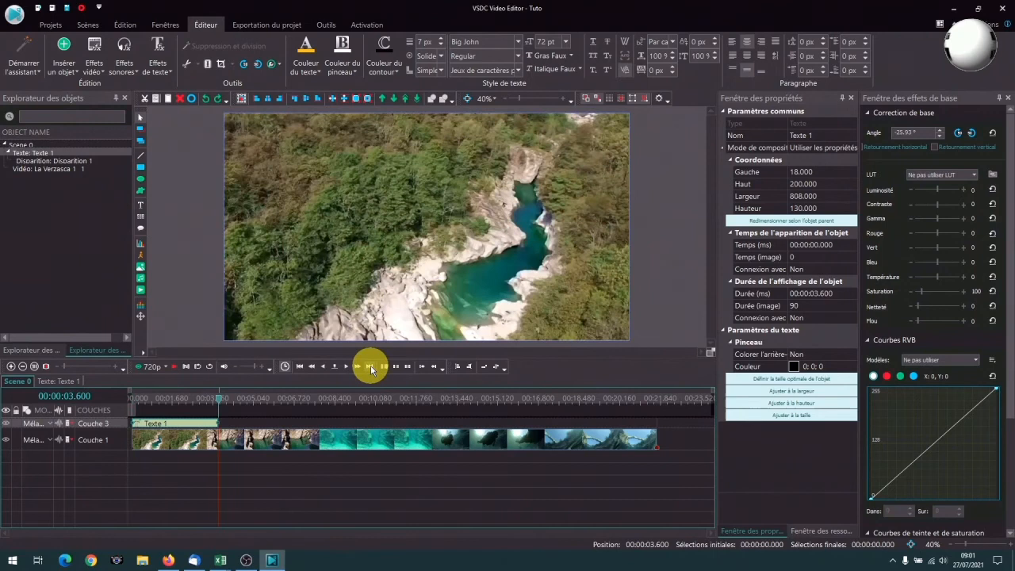
pyautogui.click(370, 367)
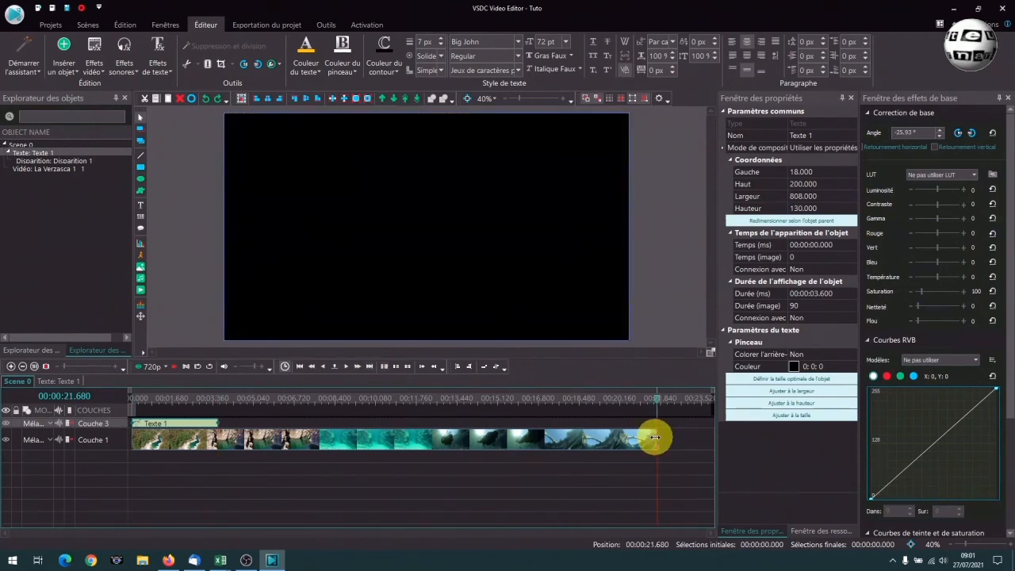
pyautogui.click(141, 293)
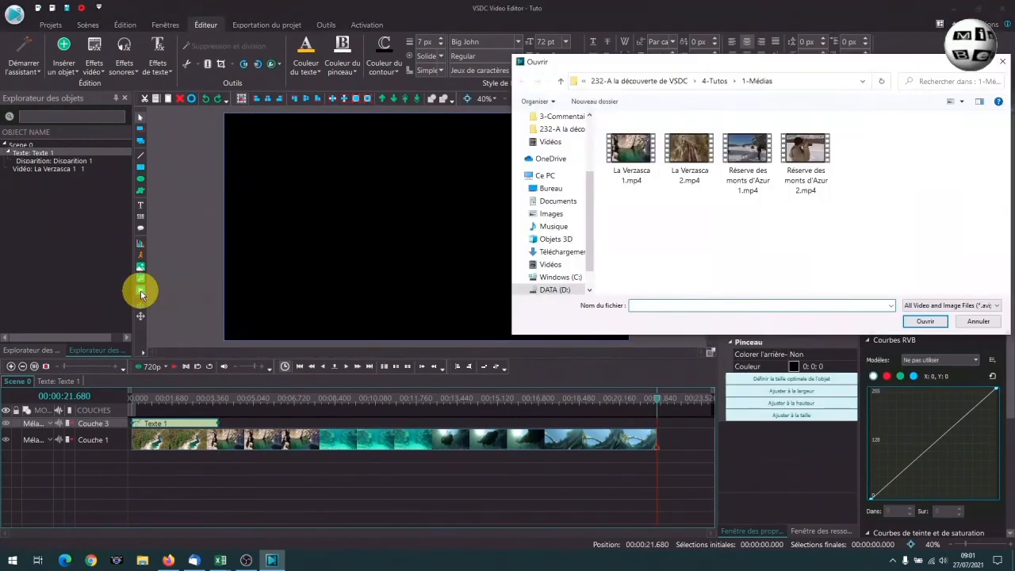
pyautogui.click(681, 151)
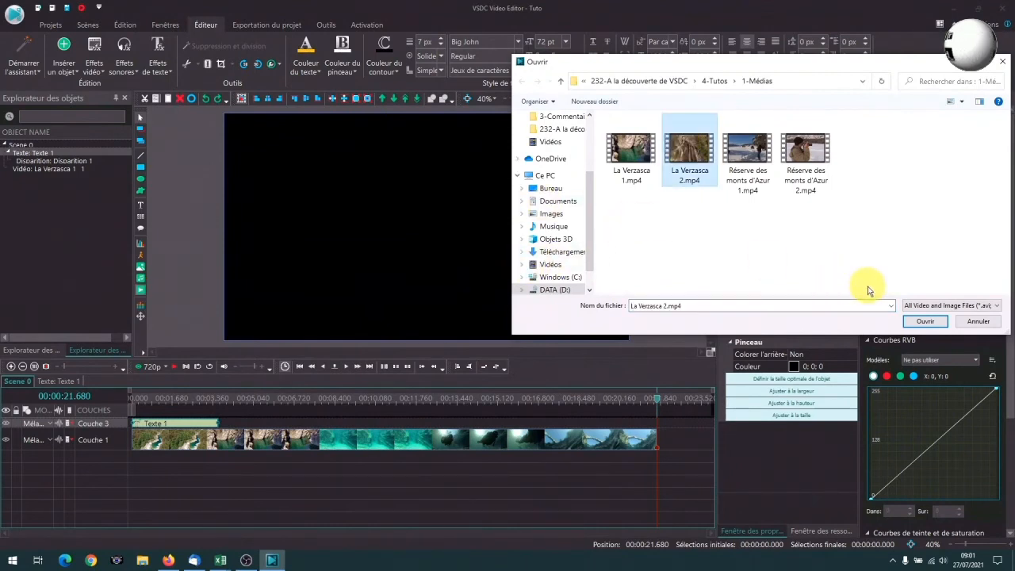
pyautogui.click(926, 323)
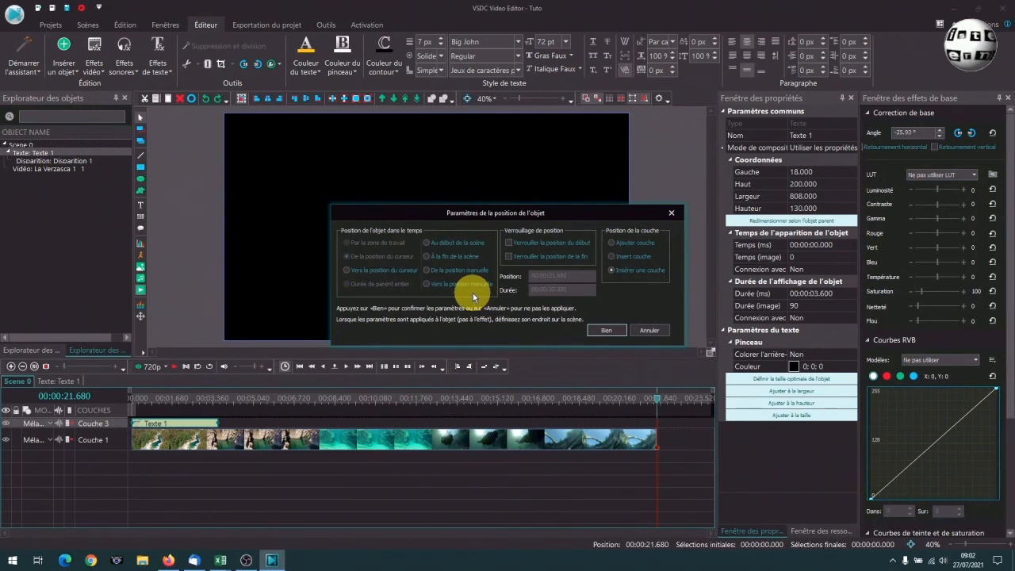
pyautogui.click(612, 243)
pyautogui.click(593, 331)
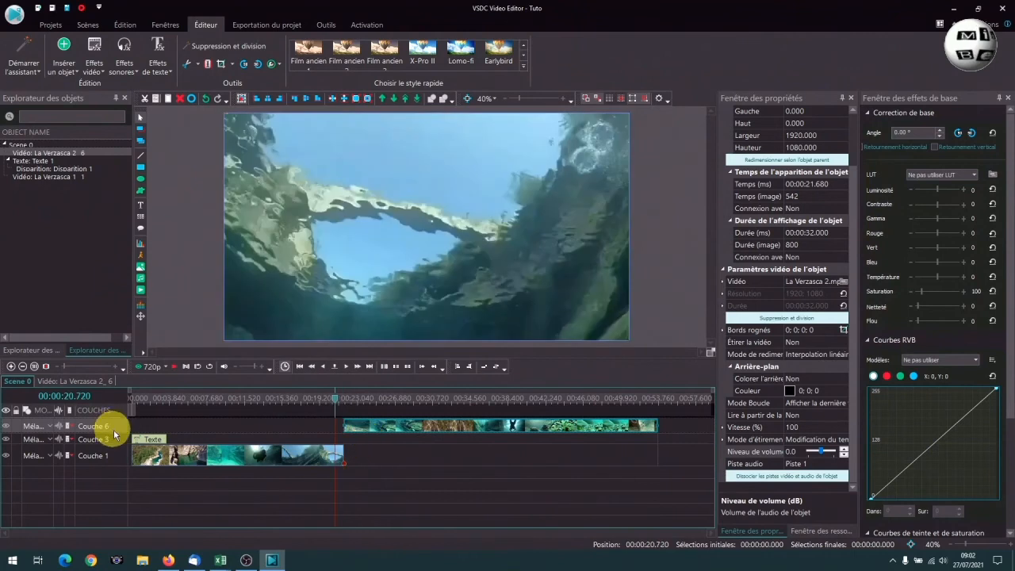
# Try sliding the second video over the first one, return it to 00:00:21.680, and view its opening frame.
pyautogui.moveTo(403, 435); pyautogui.dragTo(208, 421)
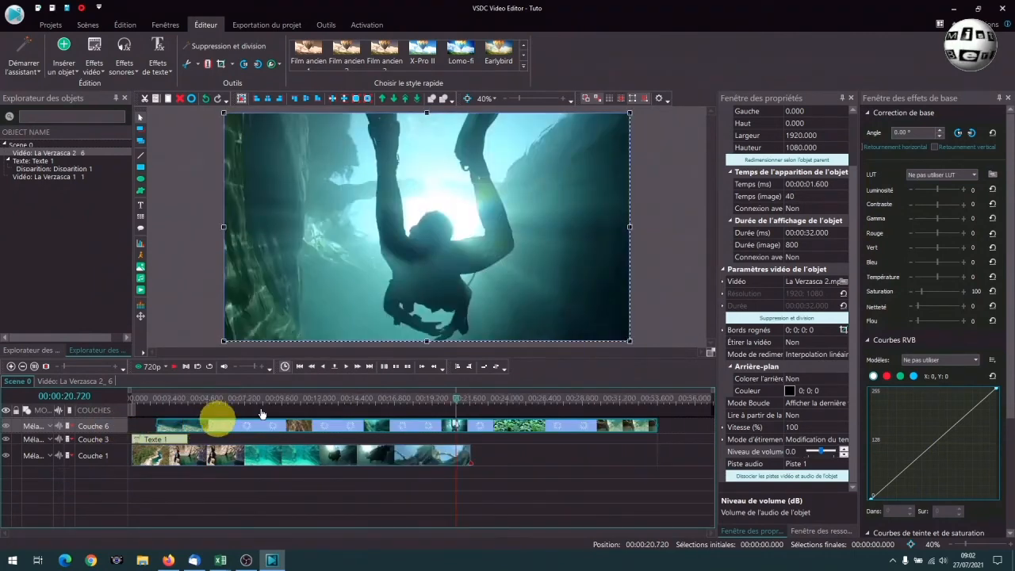
pyautogui.moveTo(374, 428); pyautogui.dragTo(687, 428)
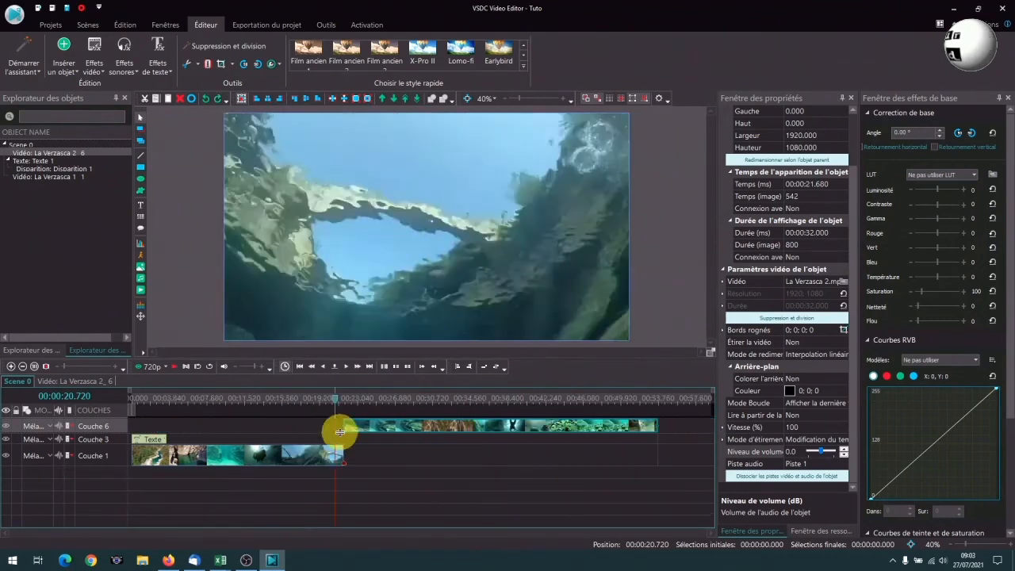
pyautogui.click(344, 403)
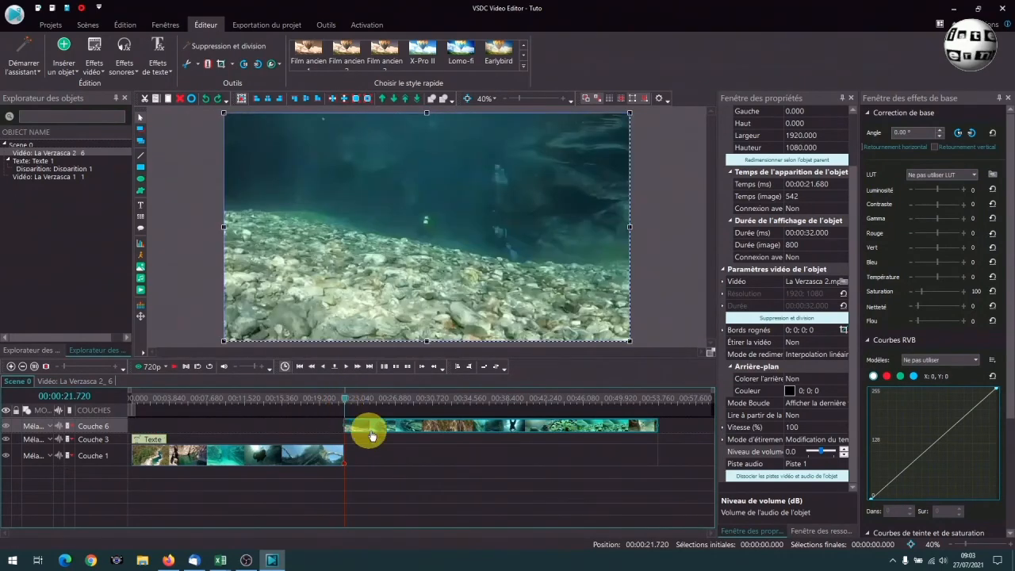
pyautogui.click(369, 462)
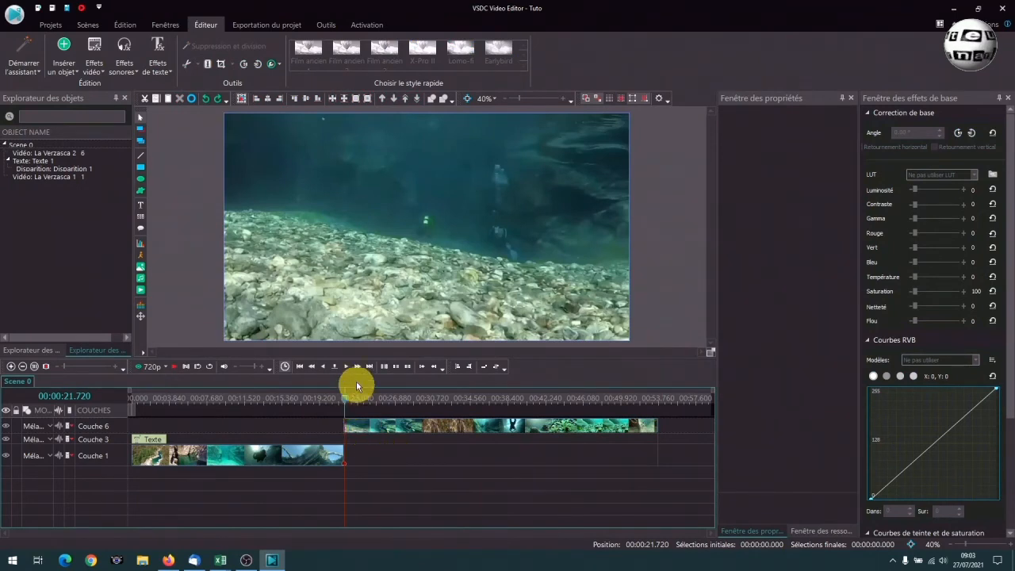
# Add a 00:00:01.000 Apparition transparency effect at the start of the second video, with its start and end positions unlocked.
pyautogui.click(386, 426)
pyautogui.click(102, 77)
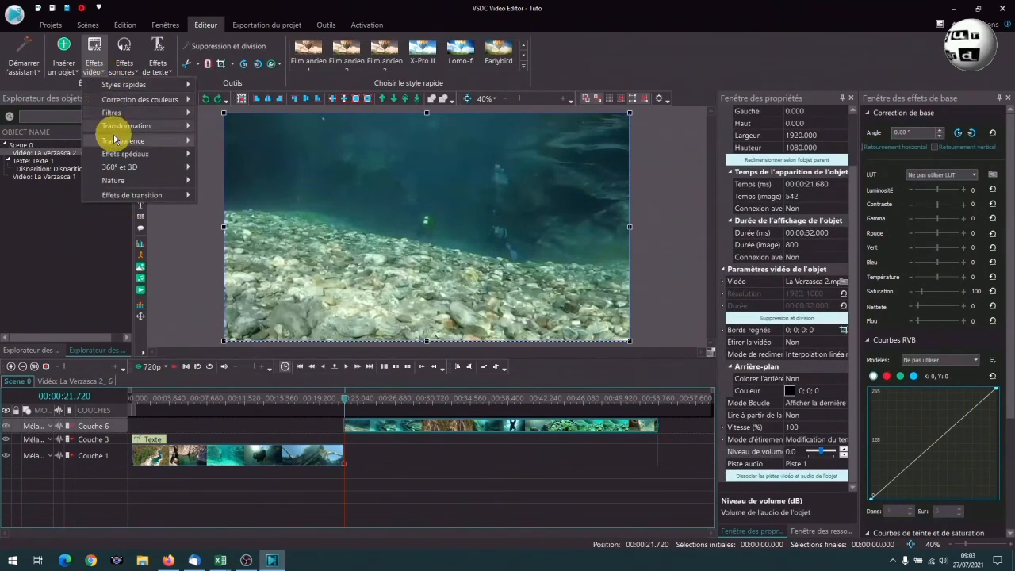
pyautogui.moveTo(111, 140)
pyautogui.click(238, 140)
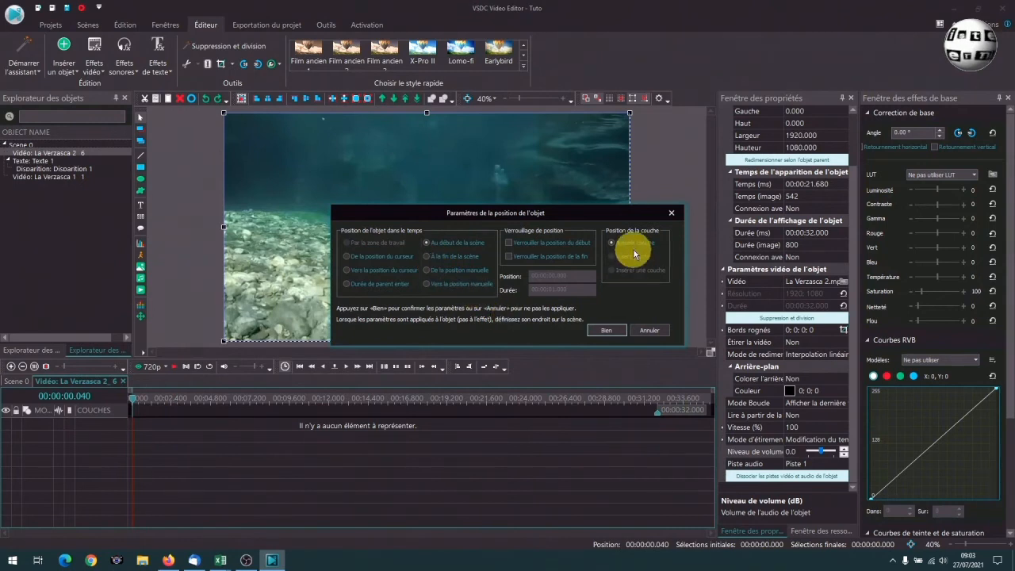
pyautogui.click(607, 330)
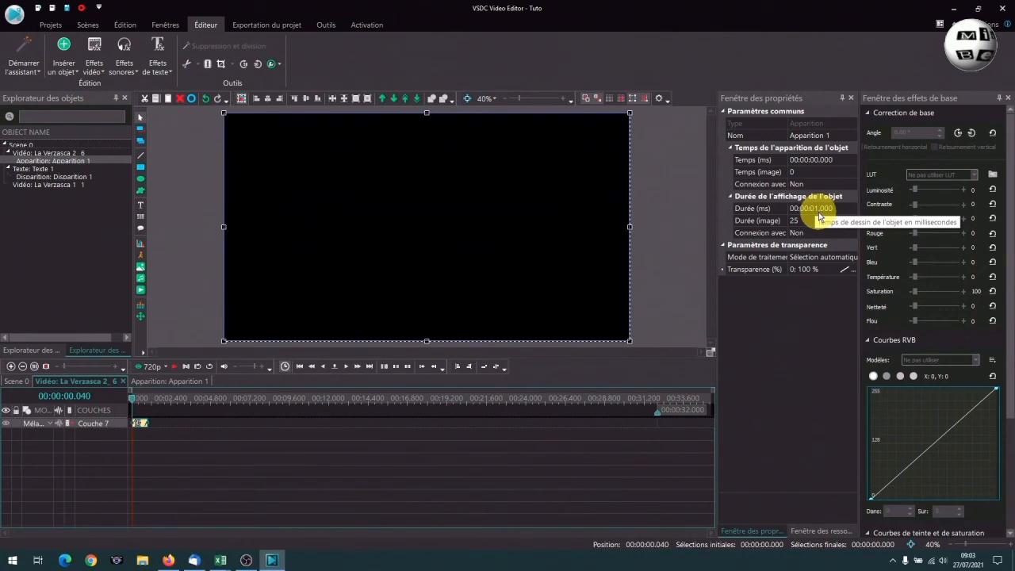
# Return to Scene 0 and play the change between the two videos twice, starting about one second before it.
pyautogui.click(16, 380)
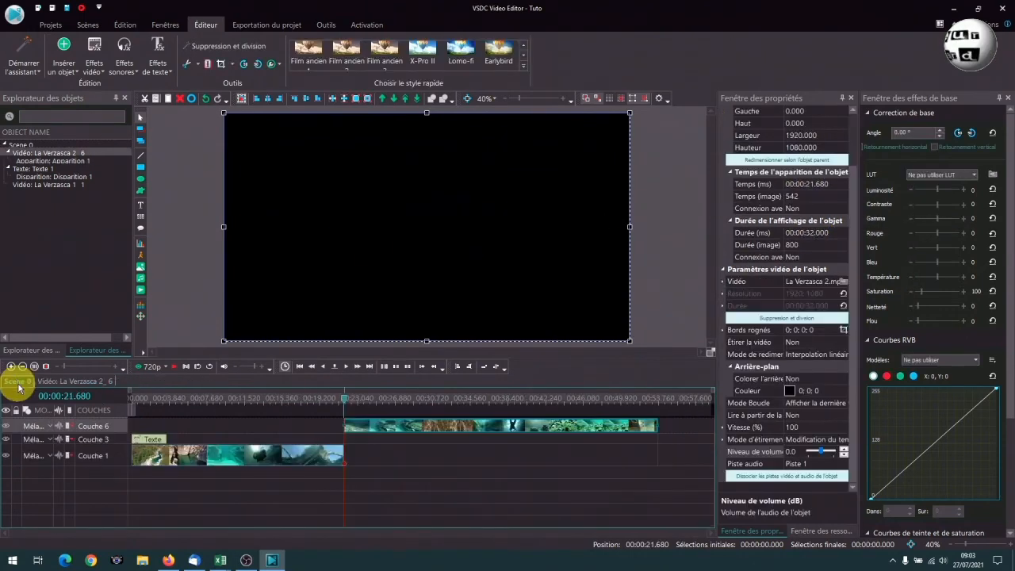
pyautogui.click(334, 400)
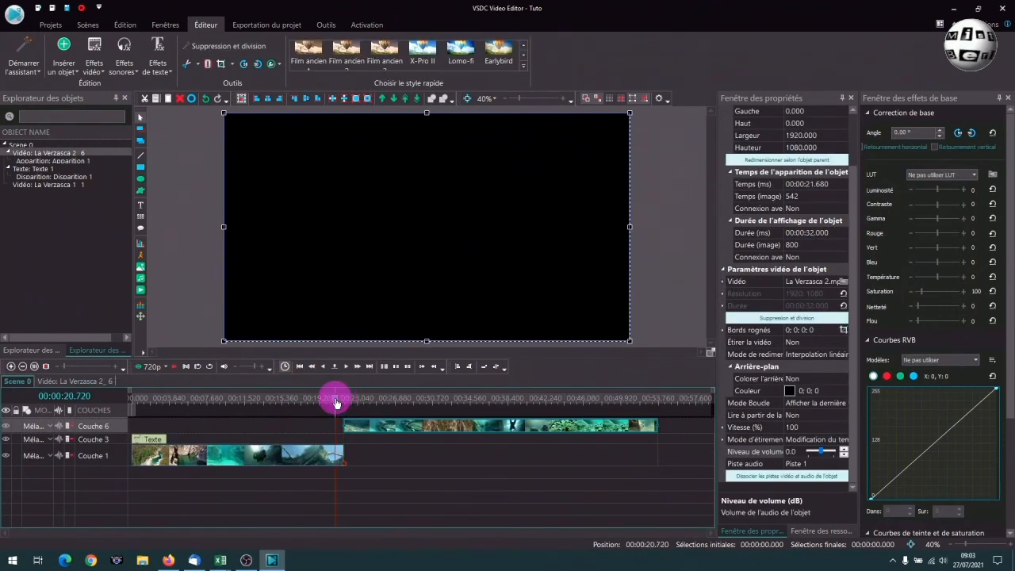
pyautogui.click(172, 371)
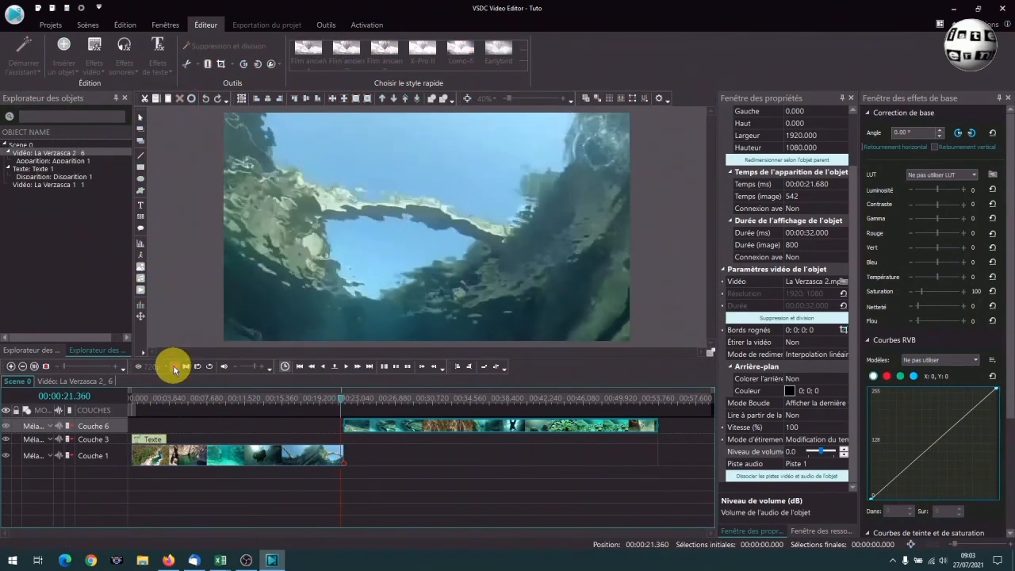
pyautogui.click(173, 366)
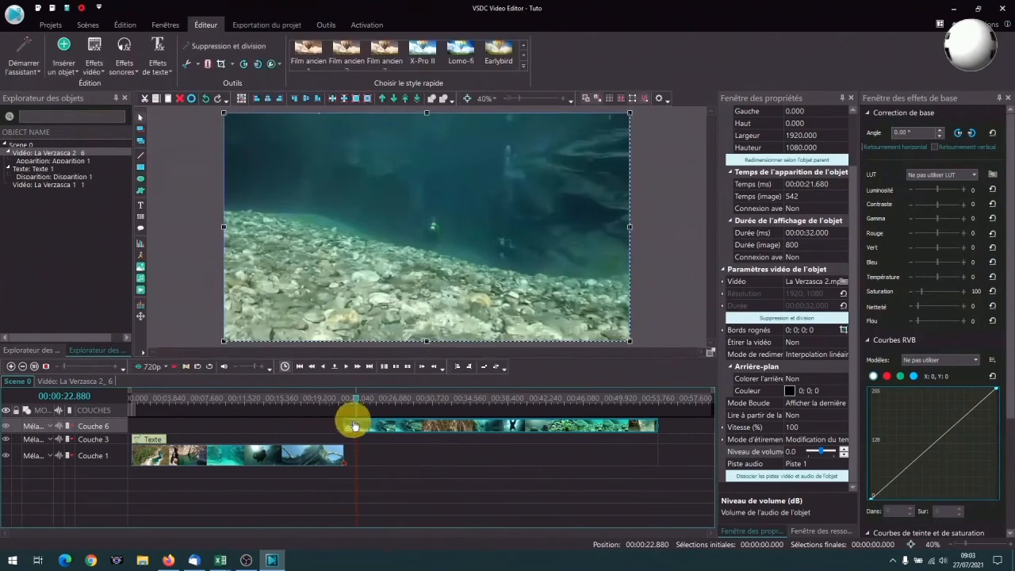
pyautogui.click(334, 400)
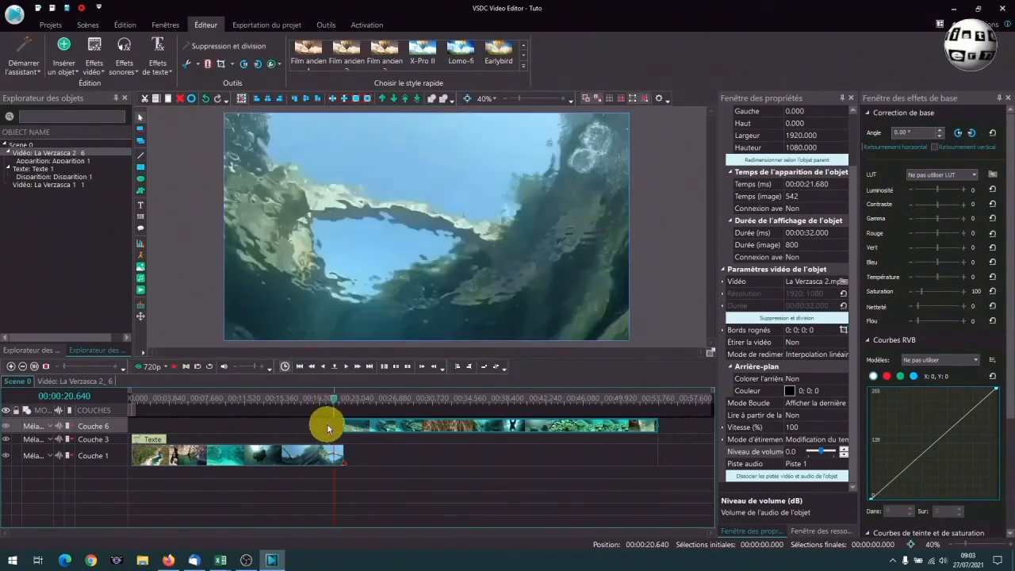
pyautogui.click(175, 369)
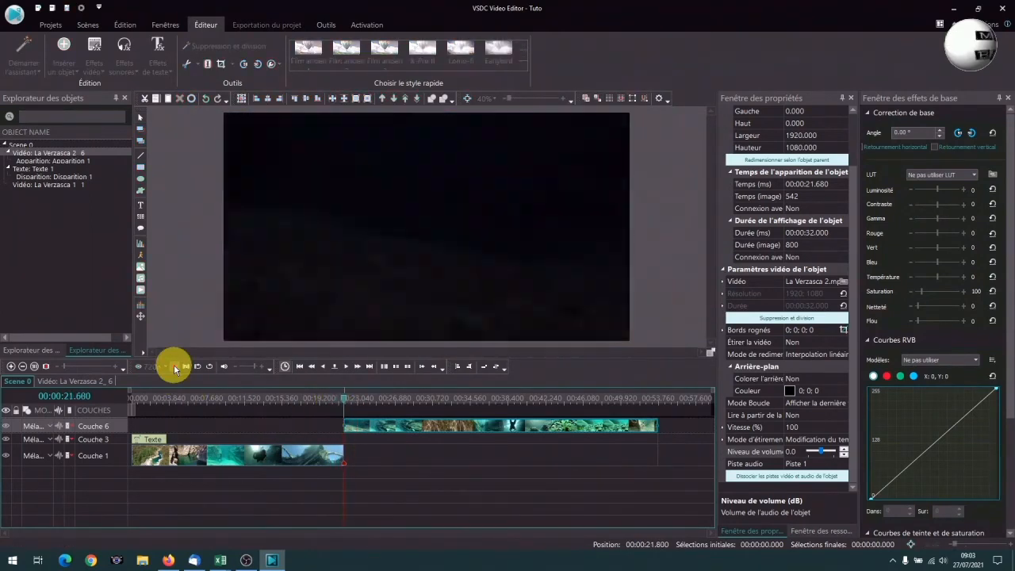
pyautogui.click(173, 369)
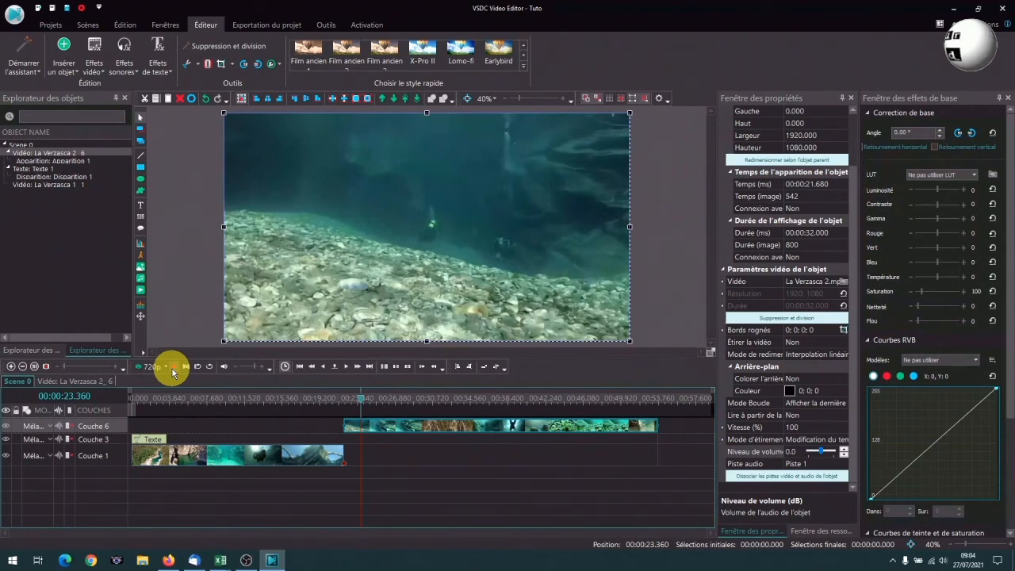
# Set the cursor 25 frames before the end of the first video, at 00:00:20.680, and move the second video to start there.
pyautogui.click(305, 457)
pyautogui.press('End')
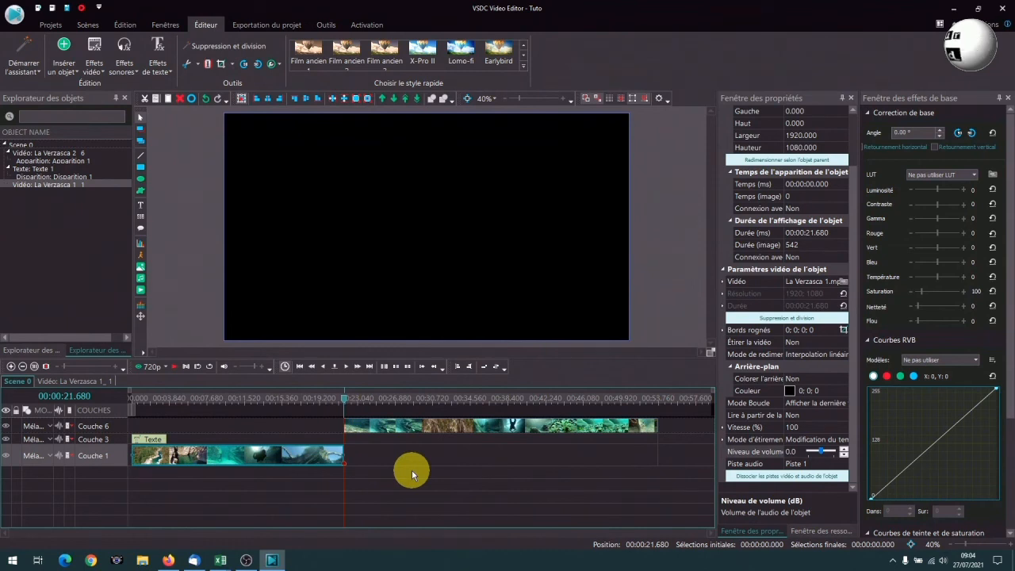
pyautogui.press('Left')
pyautogui.press('Left')
pyautogui.press('Left')
pyautogui.press('Left')
pyautogui.press('Left')
pyautogui.press('Left')
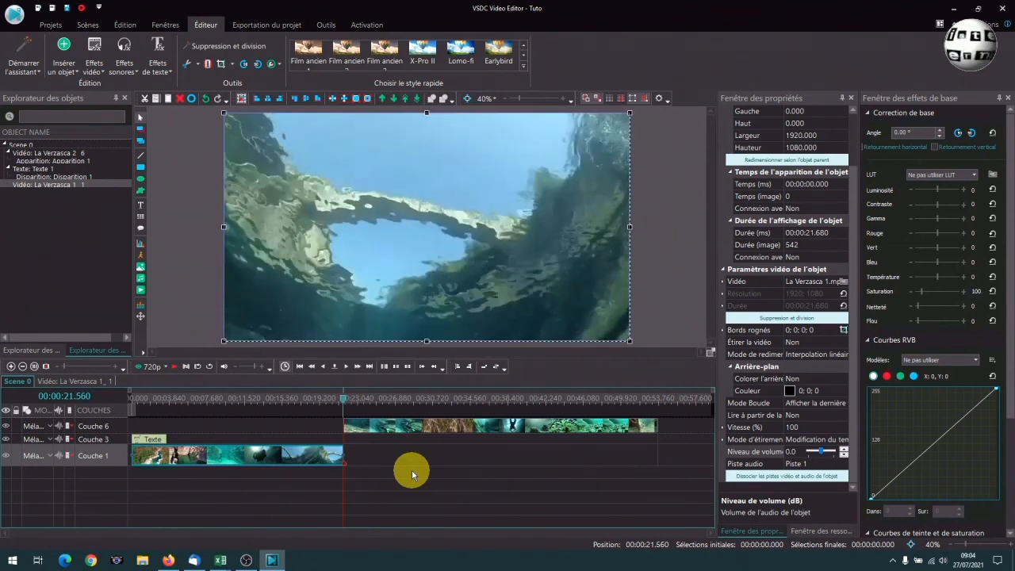
pyautogui.press('Left')
pyautogui.press('Left')
pyautogui.press('Left')
pyautogui.press('Left')
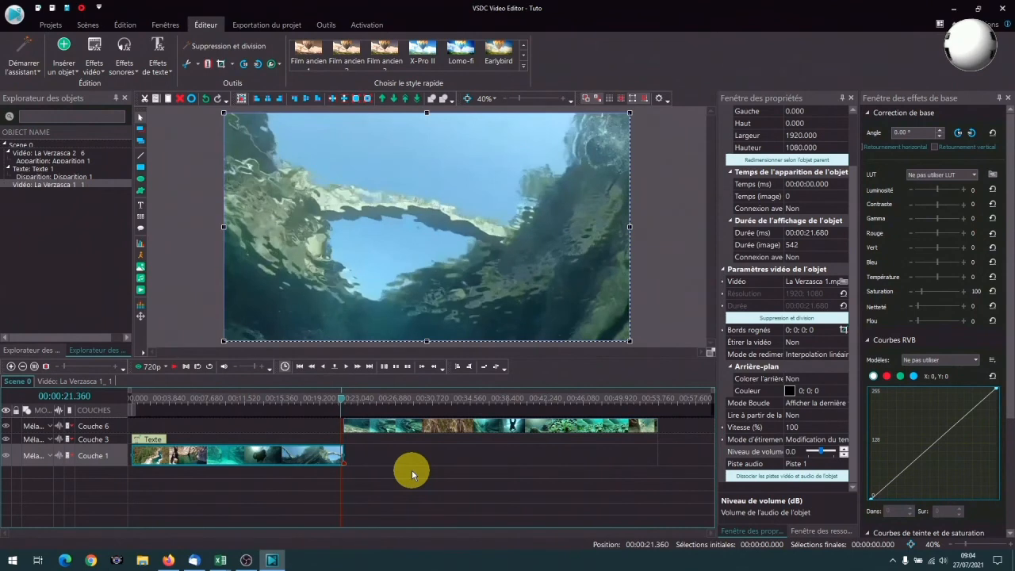
pyautogui.press('Left')
pyautogui.press('Left')
pyautogui.press('Left')
pyautogui.press('Left')
pyautogui.press('Left')
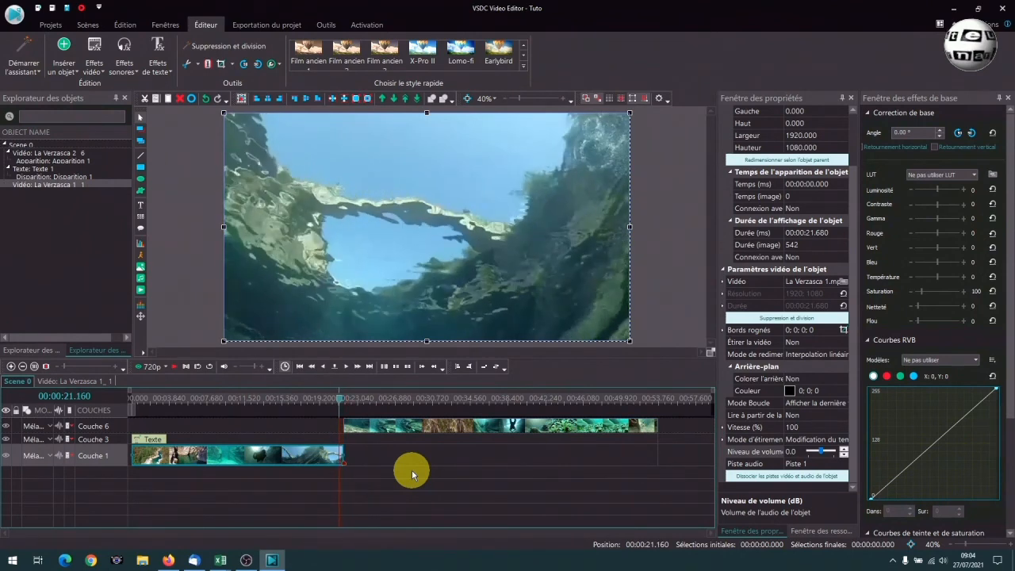
pyautogui.press('Left')
pyautogui.press('Left')
pyautogui.press('Left')
pyautogui.press('Left')
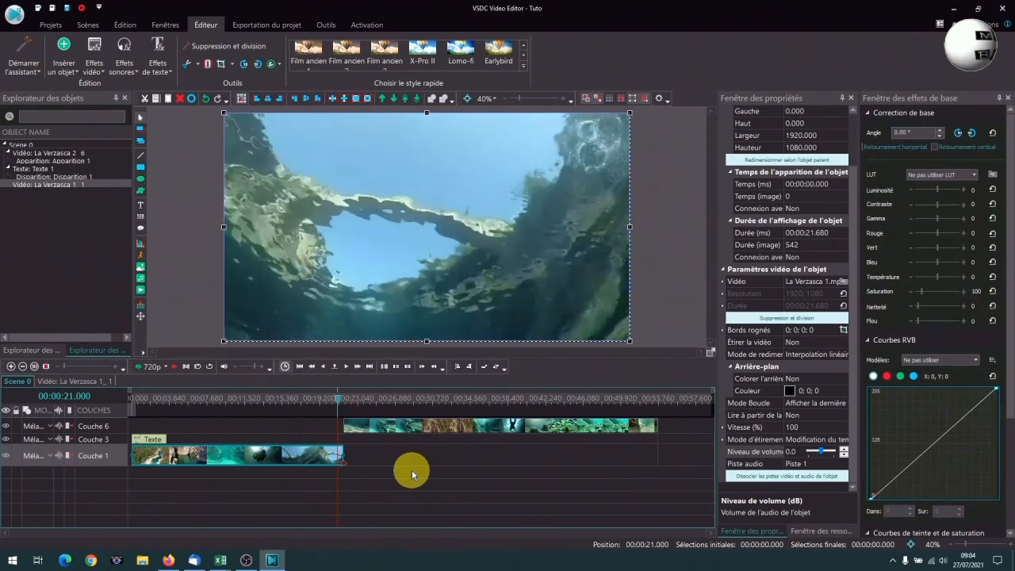
pyautogui.press('Left')
pyautogui.press('Left')
pyautogui.press('Left')
pyautogui.press('Left')
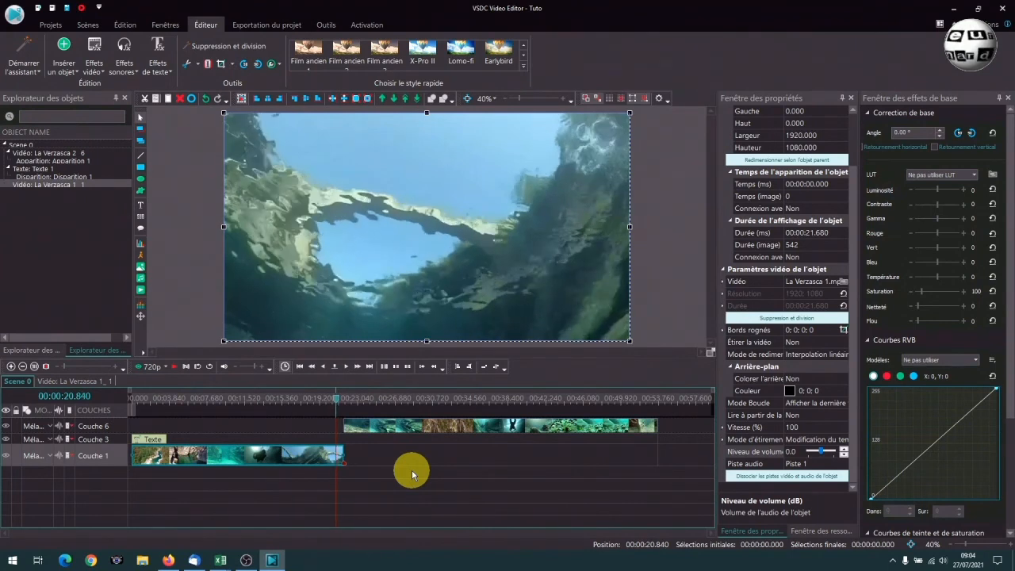
pyautogui.press('Left')
pyautogui.press('Left')
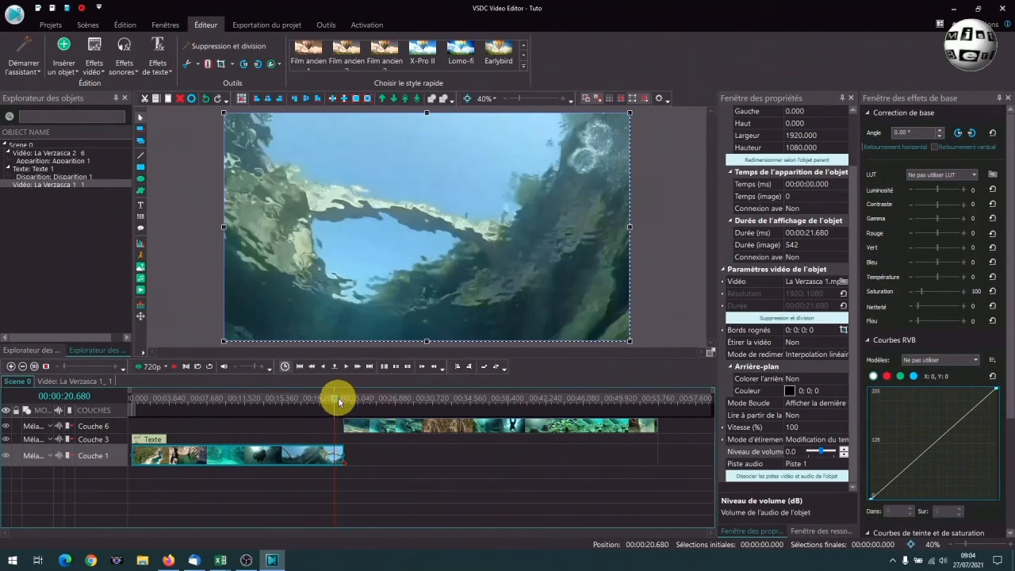
pyautogui.click(419, 429)
pyautogui.moveTo(420, 430); pyautogui.dragTo(408, 424)
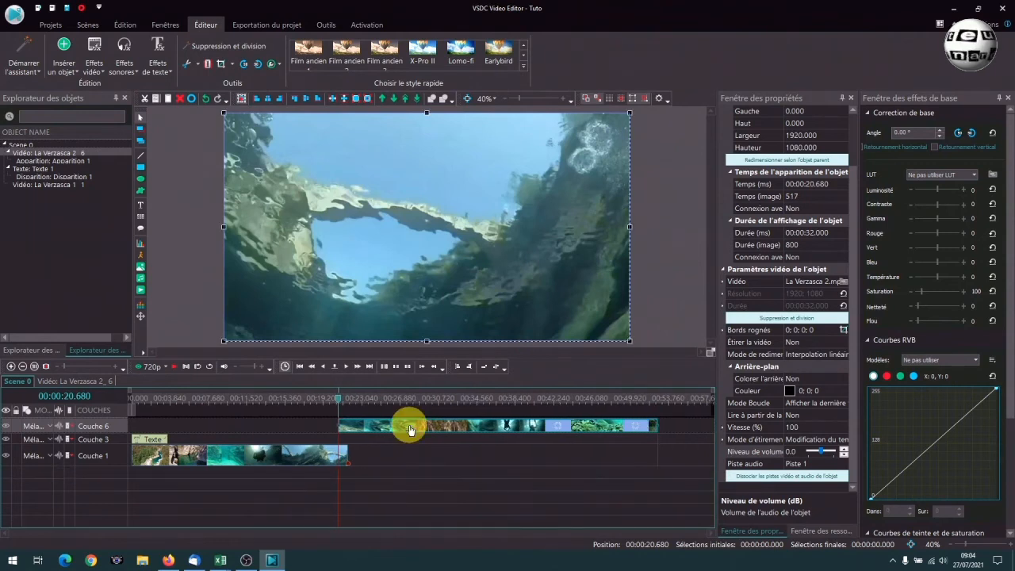
# Play the scene from 00:00:20.240 to preview the crossfade between the overlapping videos.
pyautogui.click(334, 399)
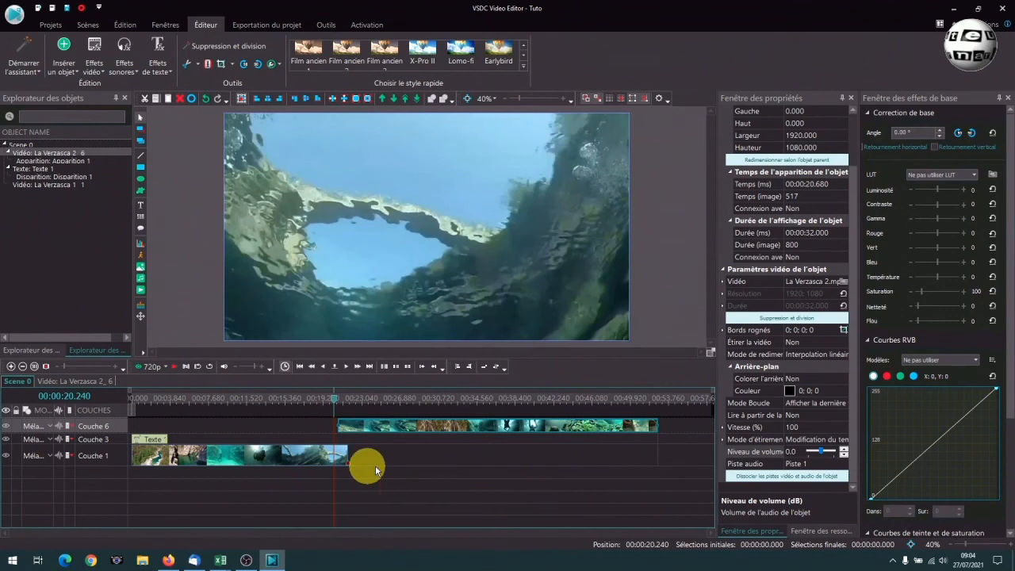
pyautogui.click(174, 372)
pyautogui.click(175, 372)
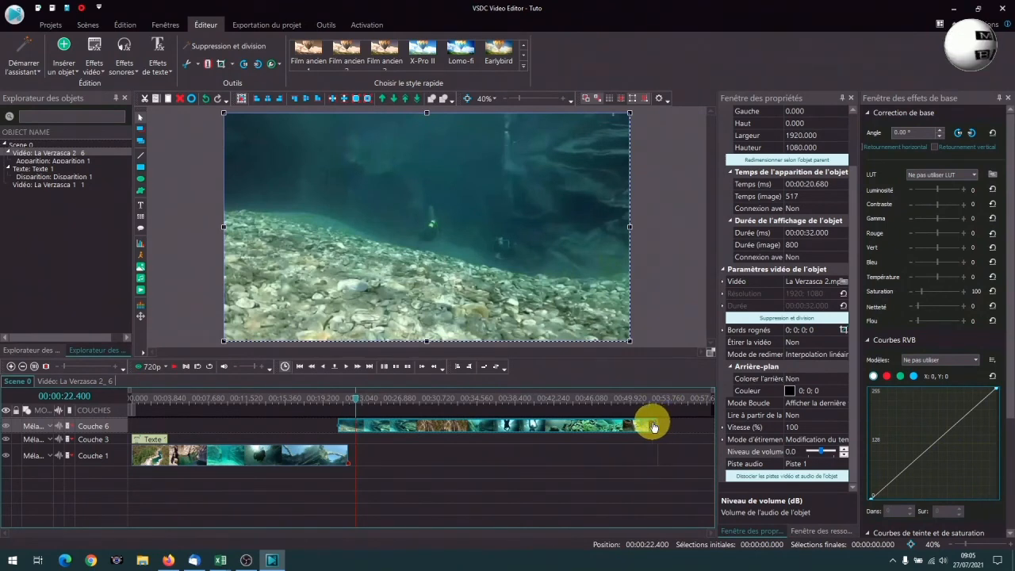
# Add a 00:00:01.000 Disparition transparency effect at the end of the second video, with unlocked start and end positions and an added layer.
pyautogui.click(421, 423)
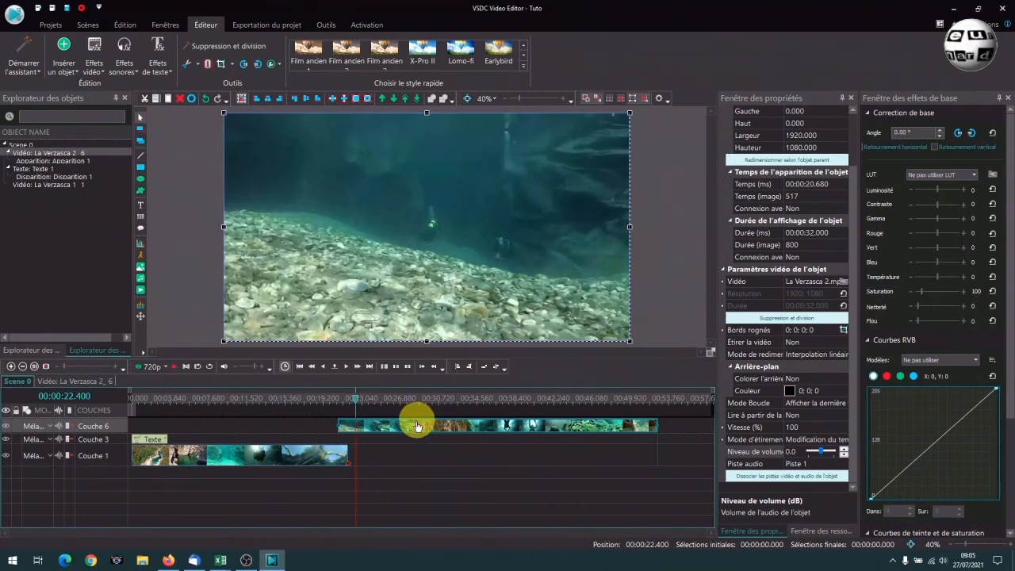
pyautogui.click(95, 54)
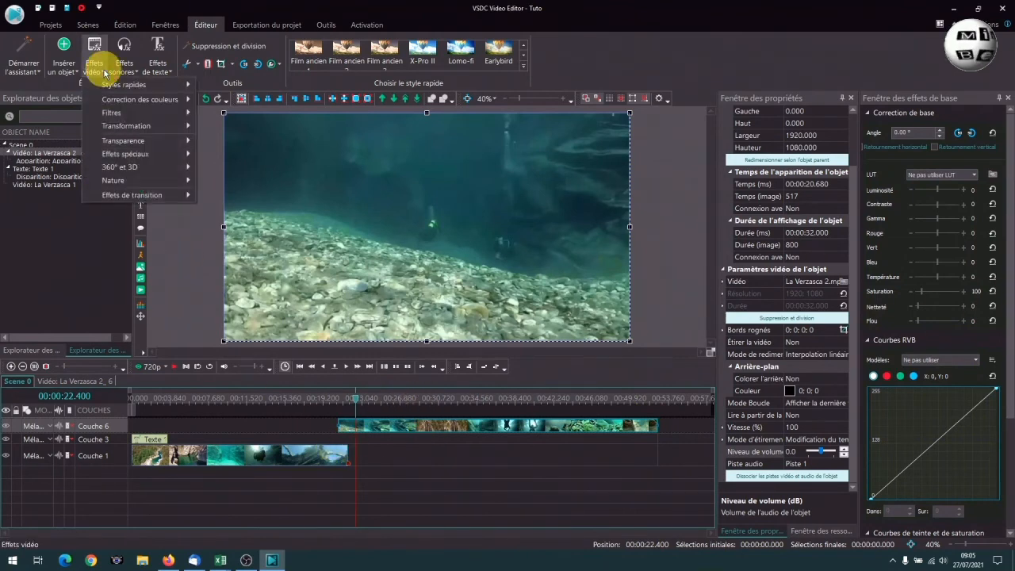
pyautogui.moveTo(117, 141)
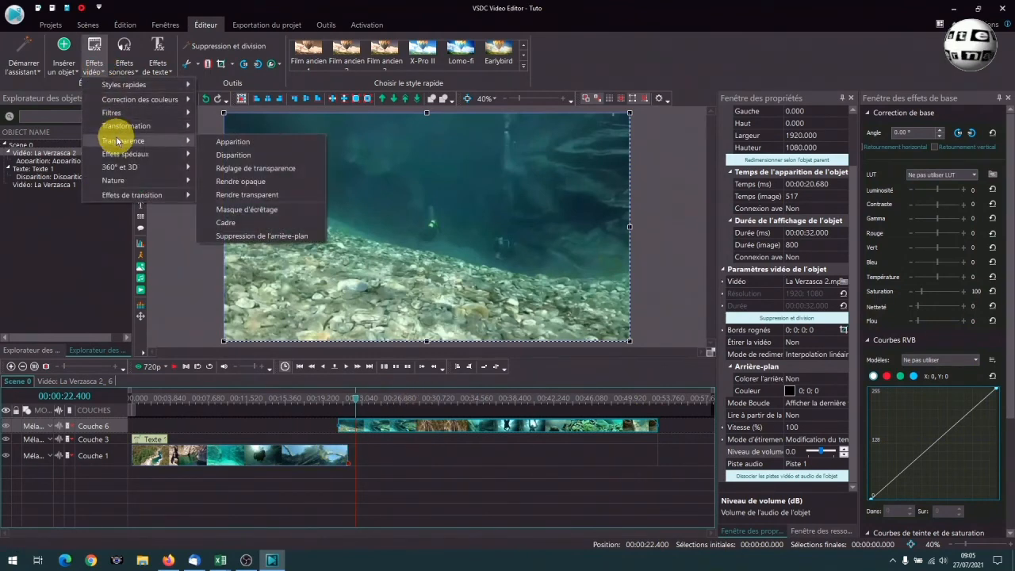
pyautogui.click(217, 153)
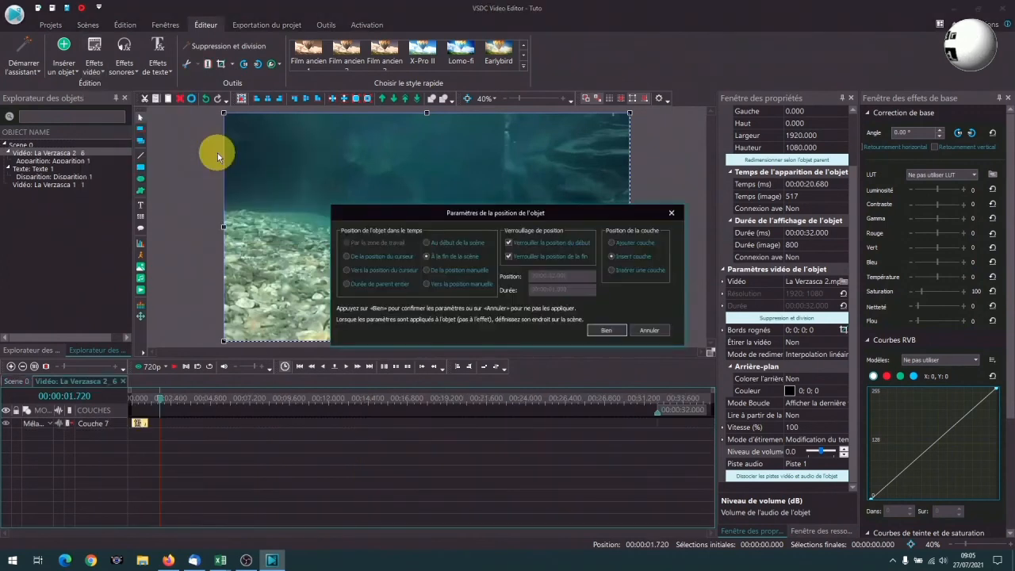
pyautogui.click(508, 242)
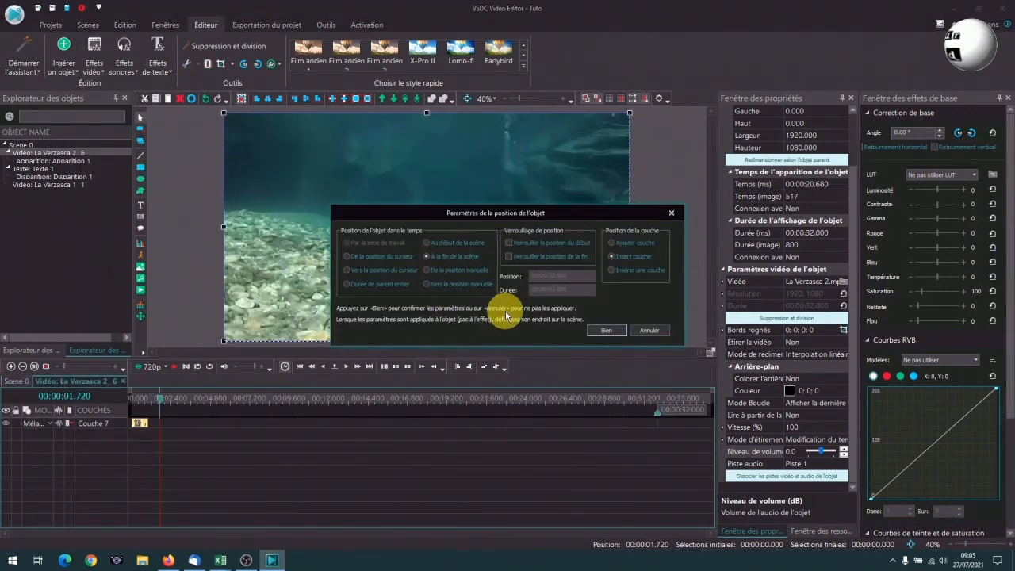
pyautogui.click(611, 243)
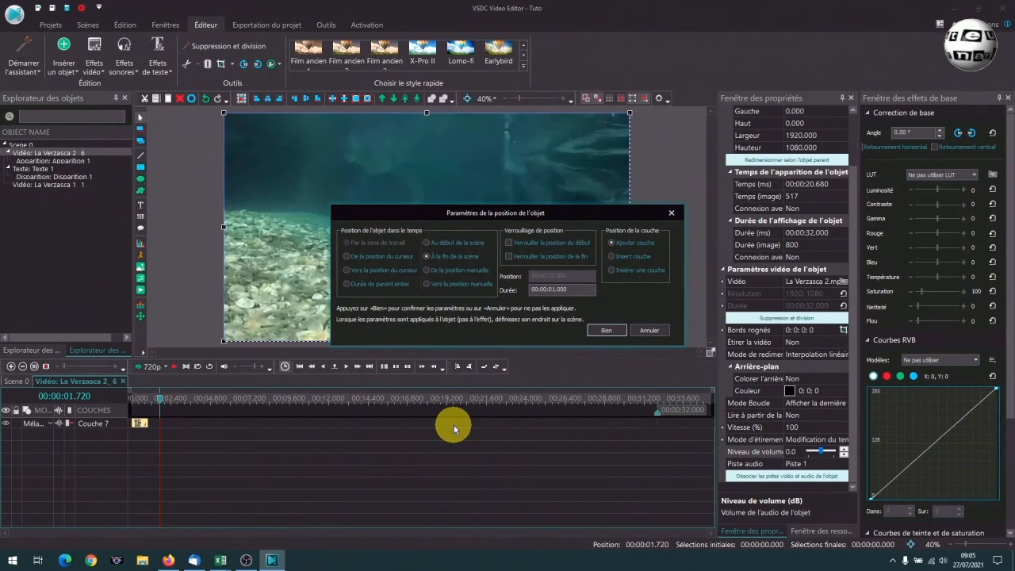
pyautogui.click(605, 332)
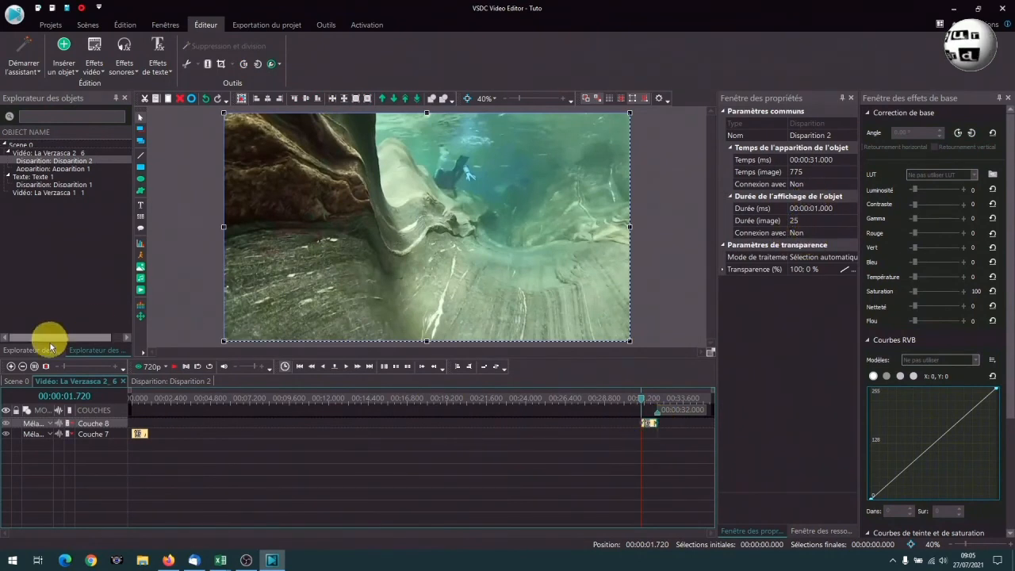
# Return to Scene 0 and play the end of the second video from 00:00:51.040 to preview its fade-out.
pyautogui.click(24, 382)
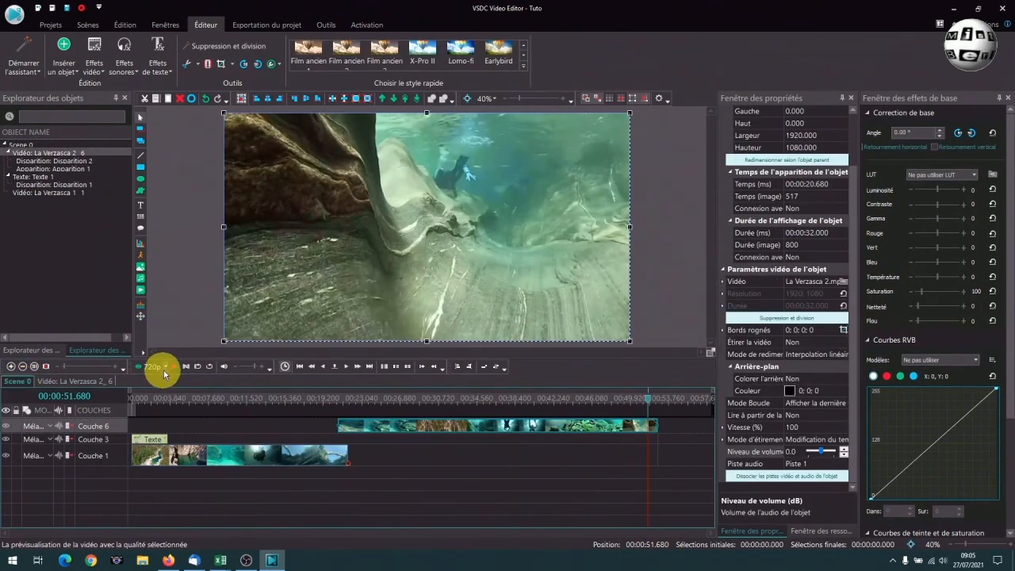
pyautogui.click(644, 398)
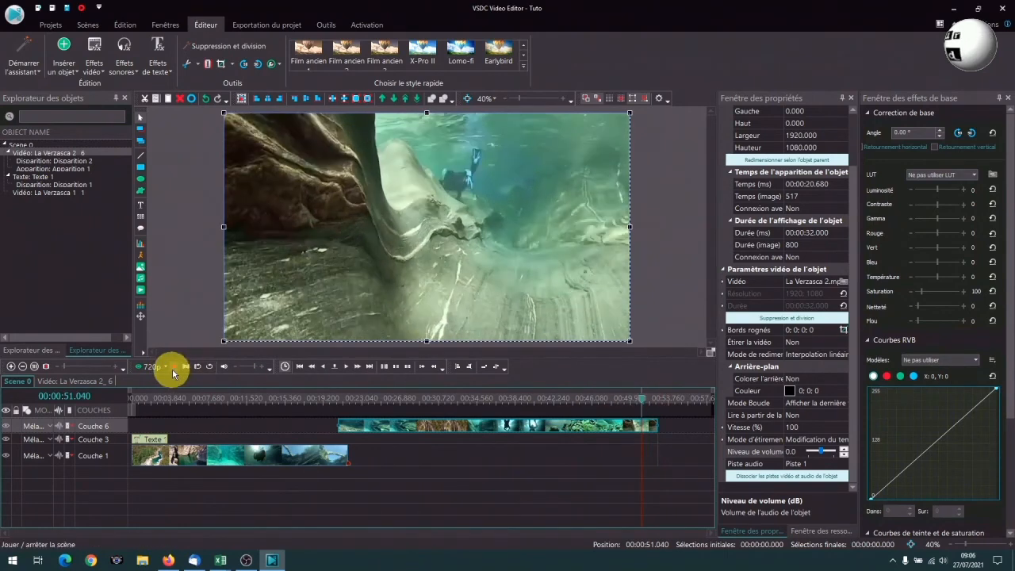
pyautogui.click(175, 367)
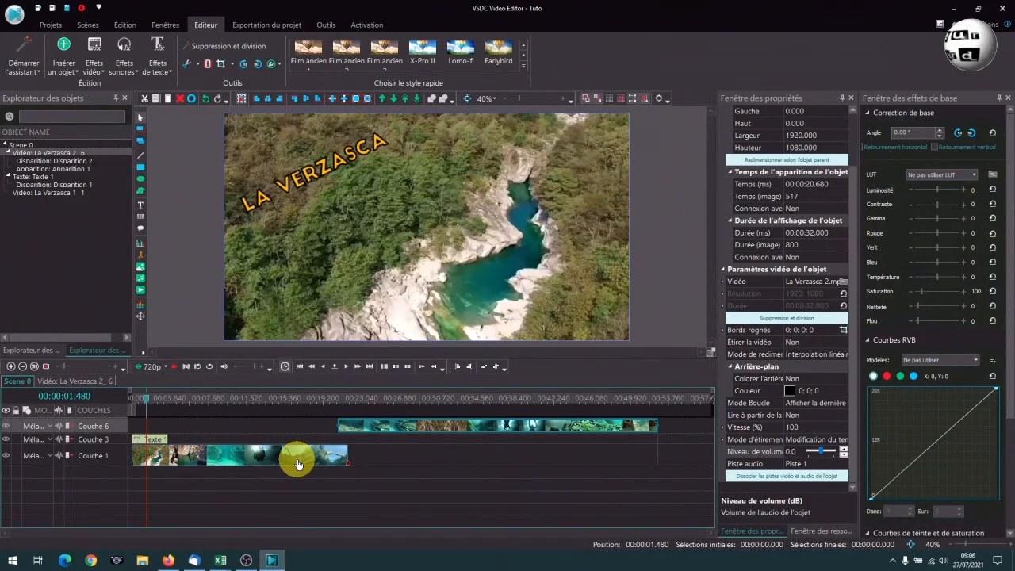
# Insert the audio file First_of_the_Last.mp3 at the beginning of the scene on an added layer.
pyautogui.moveTo(293, 464)
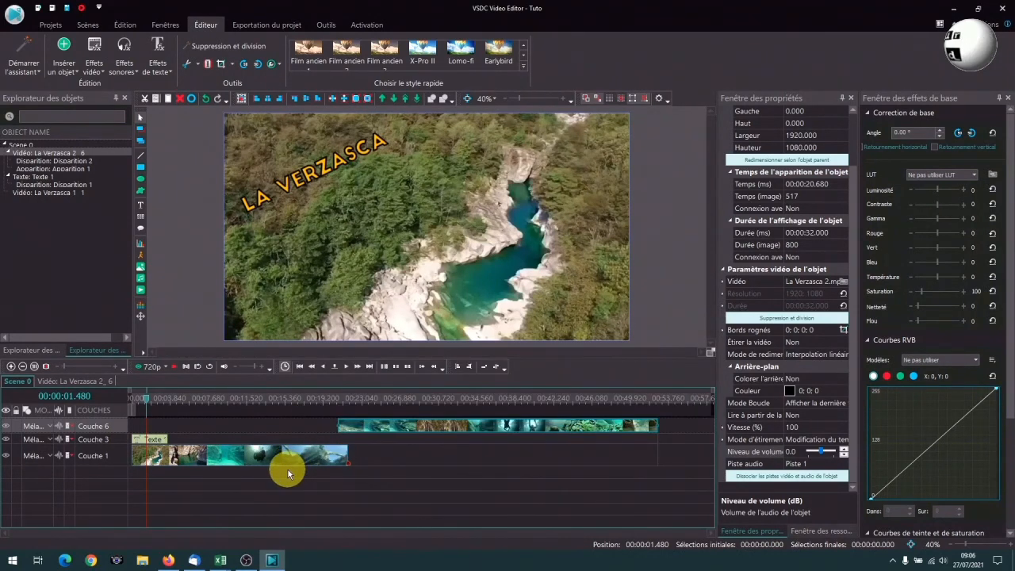
pyautogui.click(144, 282)
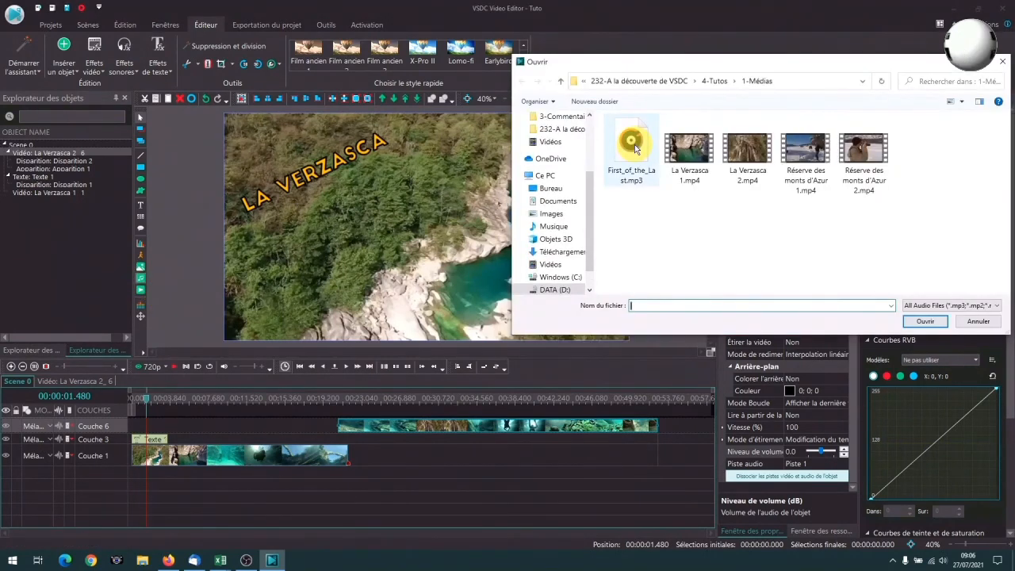
pyautogui.click(635, 148)
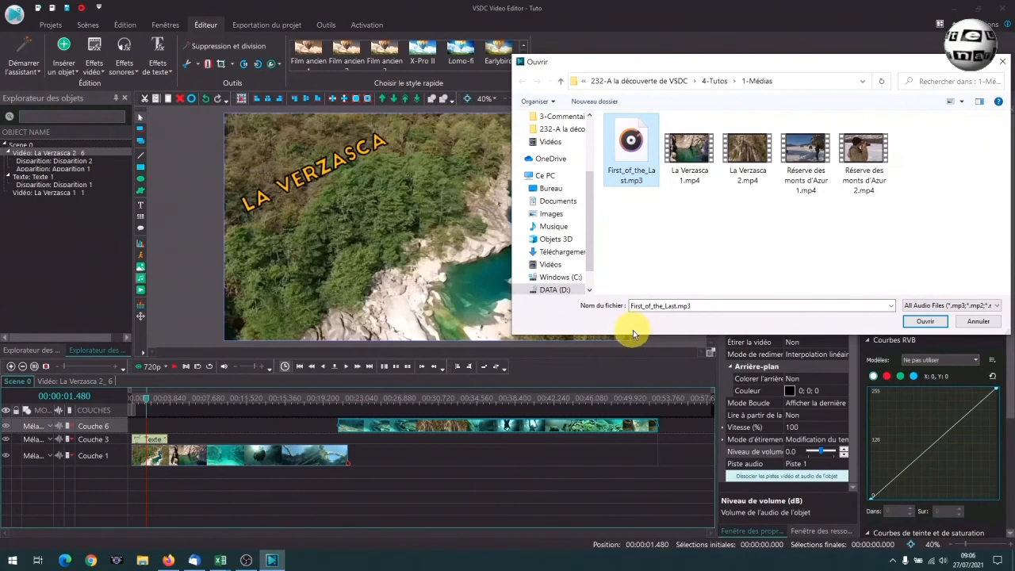
pyautogui.press('Return')
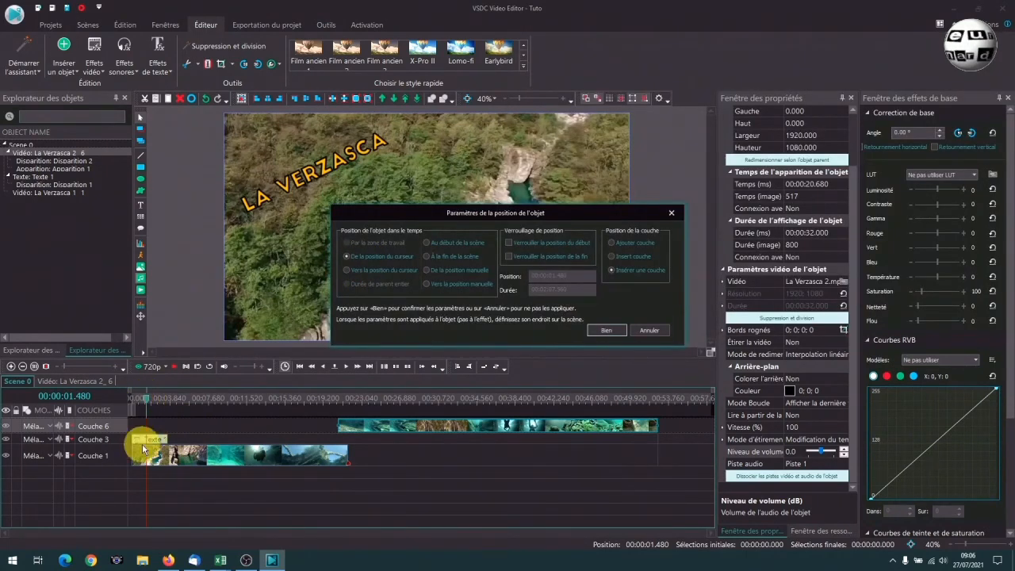
pyautogui.click(427, 245)
pyautogui.click(611, 244)
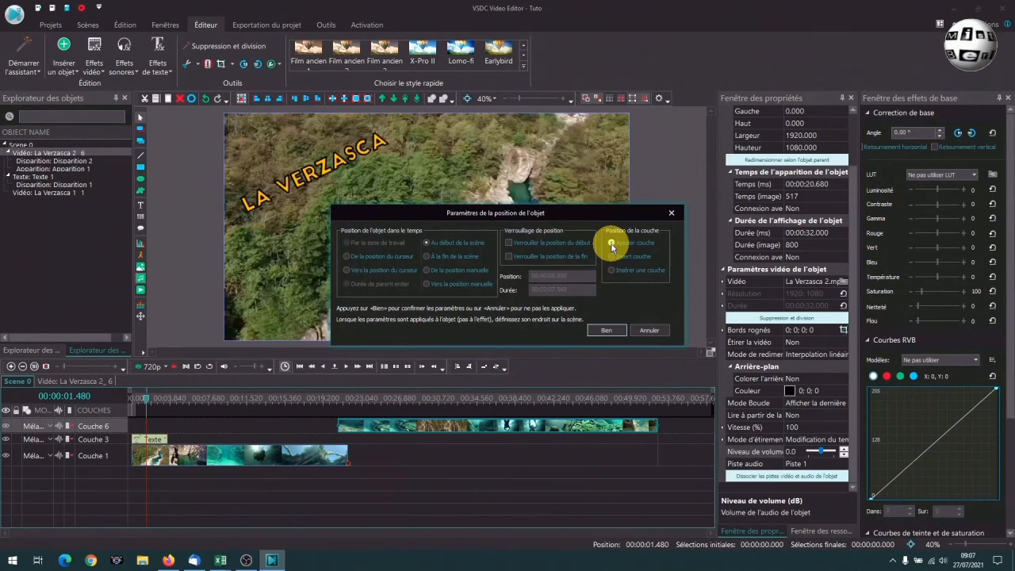
pyautogui.click(606, 330)
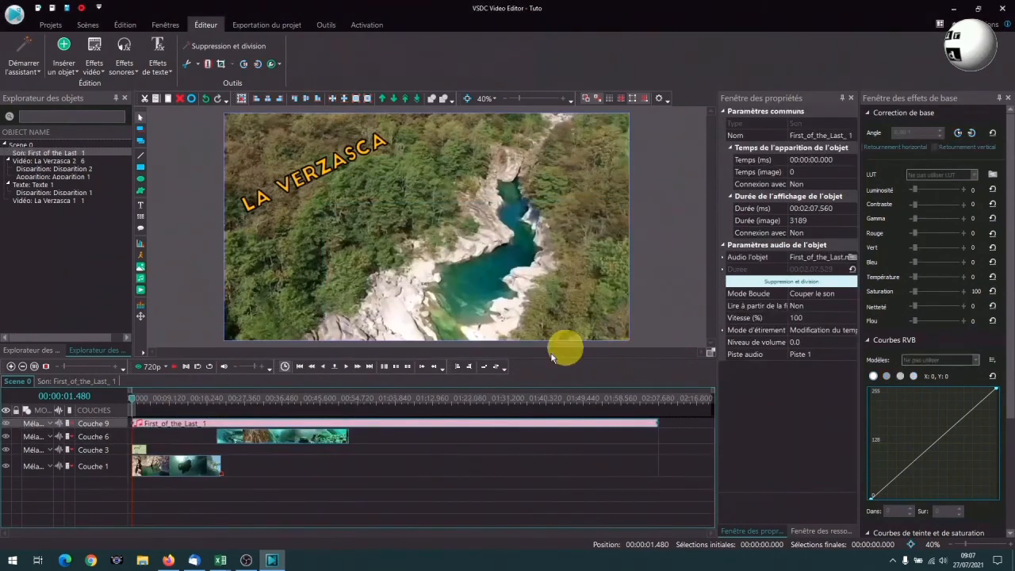
# Cut off the music from 00:00:52.640, at the end of the second video, through to its own end.
pyautogui.moveTo(154, 431)
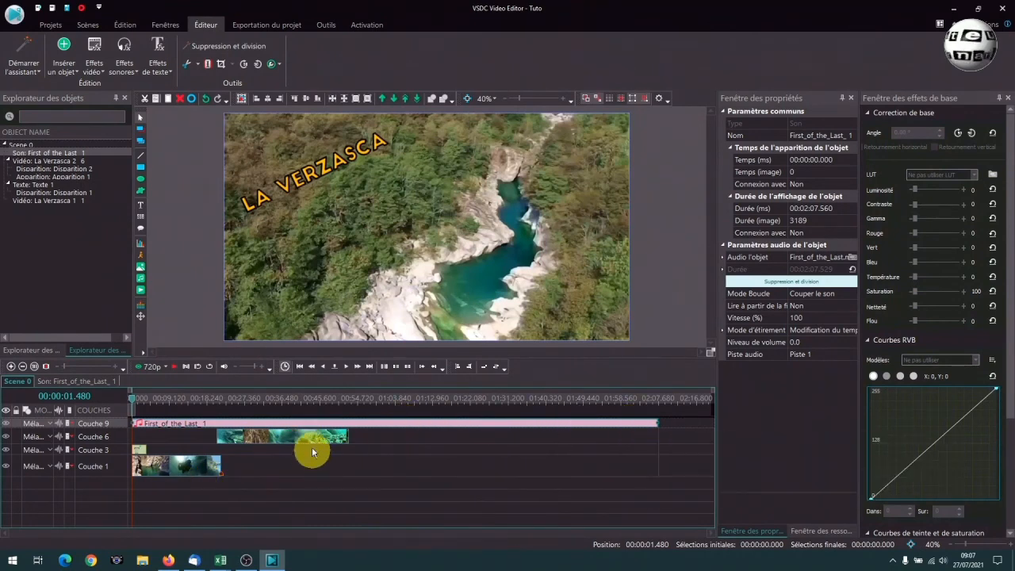
pyautogui.moveTo(343, 401); pyautogui.dragTo(350, 404)
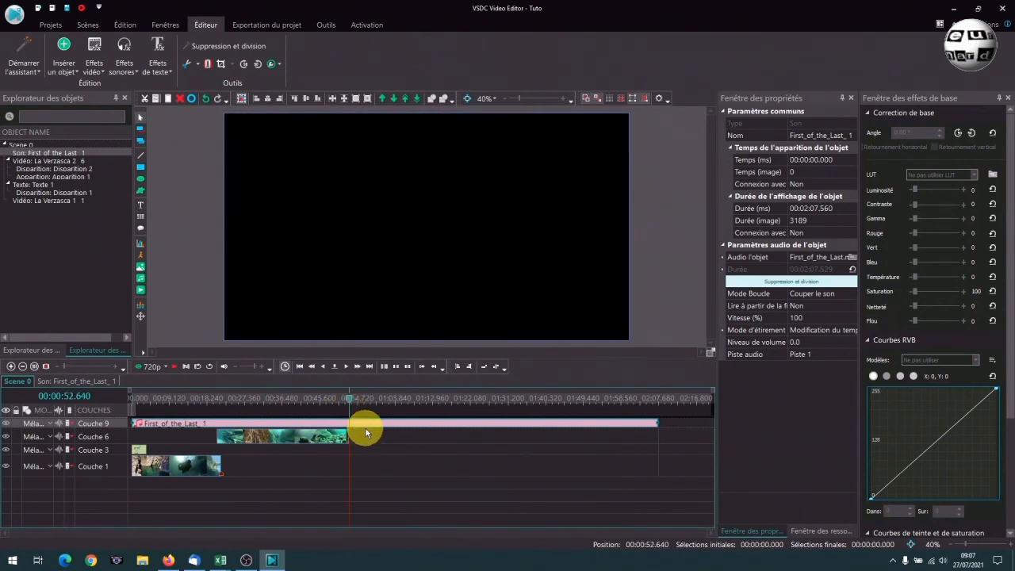
pyautogui.click(196, 66)
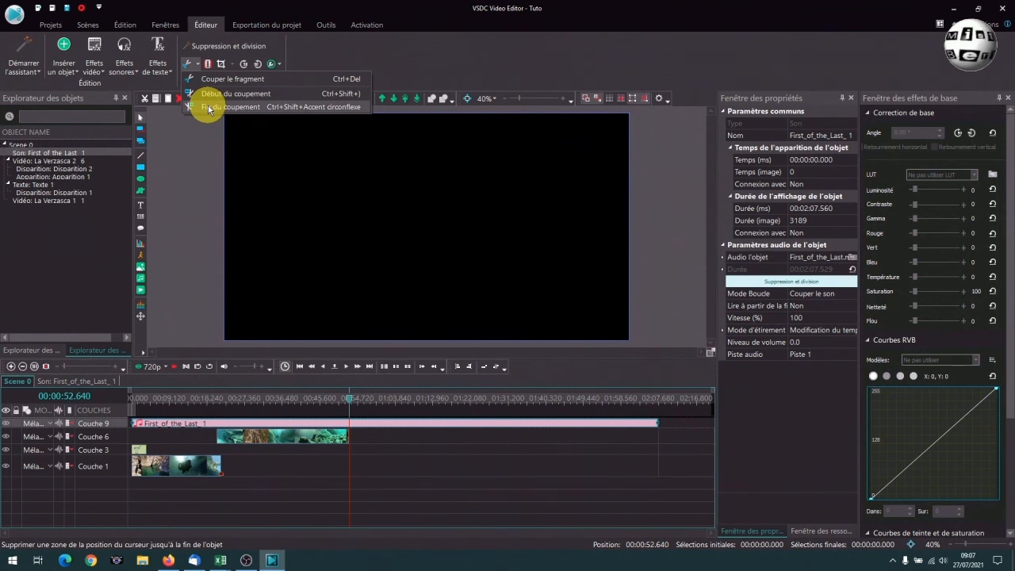
pyautogui.click(210, 108)
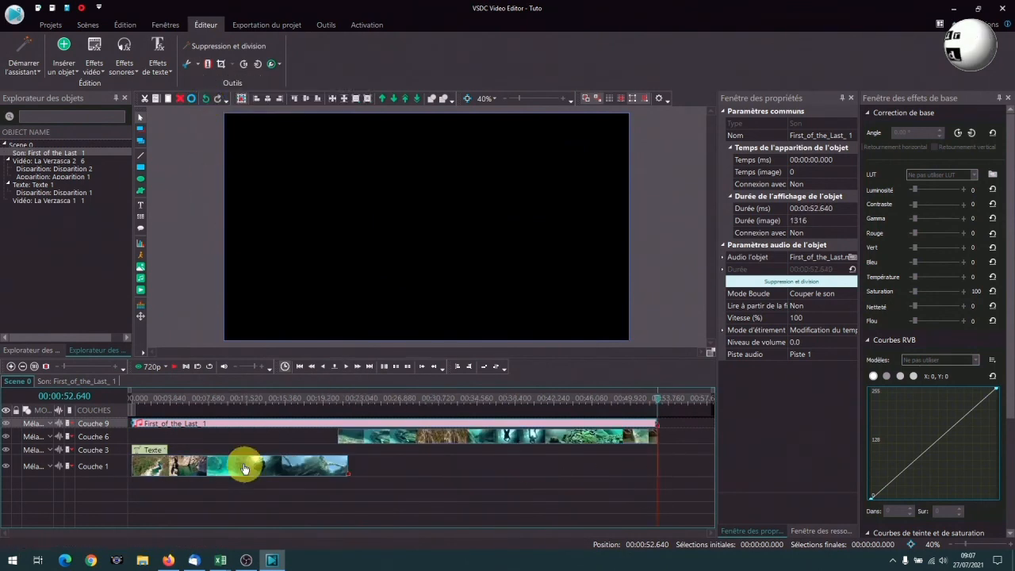
# Play the scene from the beginning to hear the music and set its volume level to -23.0 dB.
pyautogui.click(301, 367)
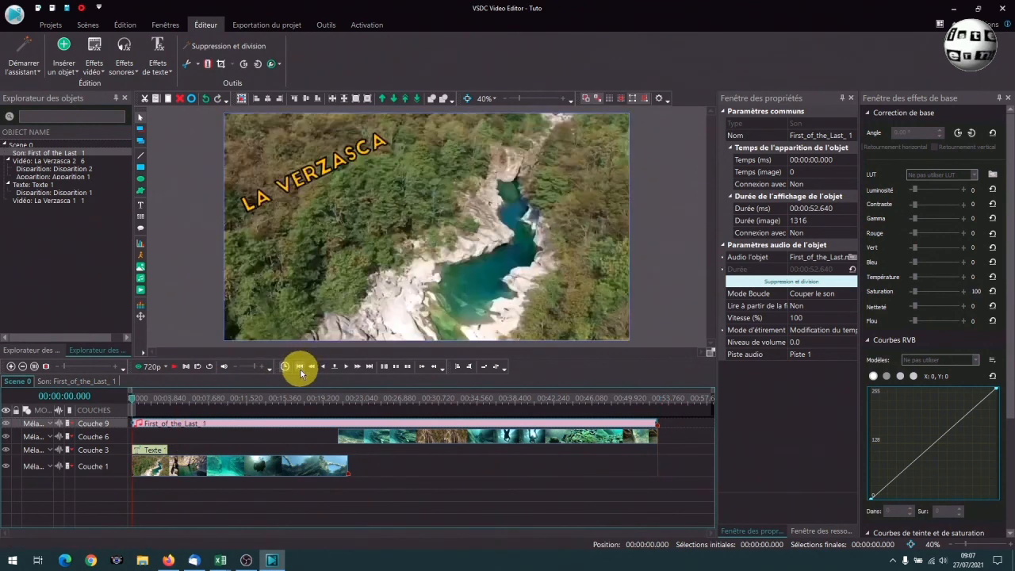
pyautogui.click(172, 365)
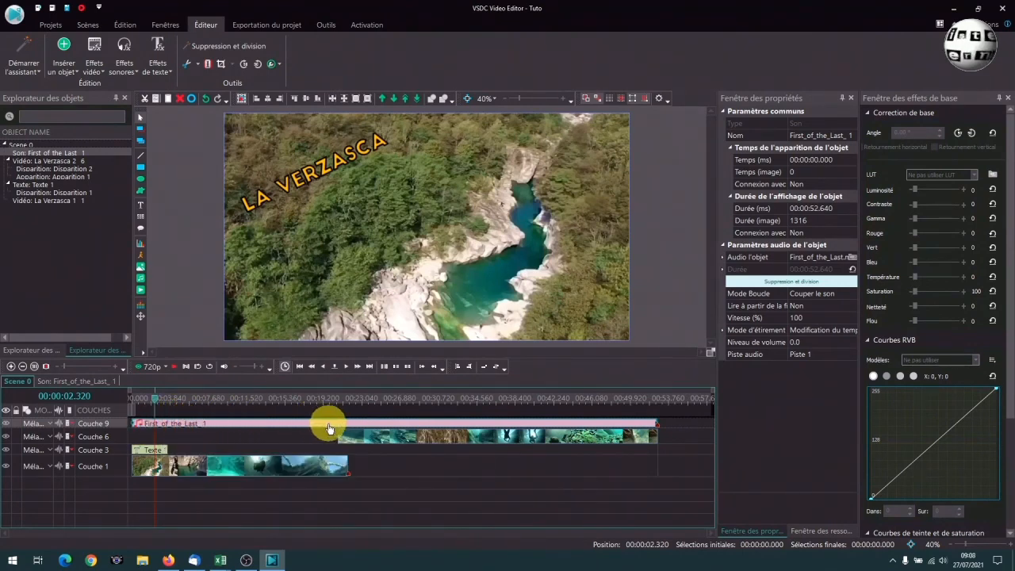
pyautogui.click(796, 342)
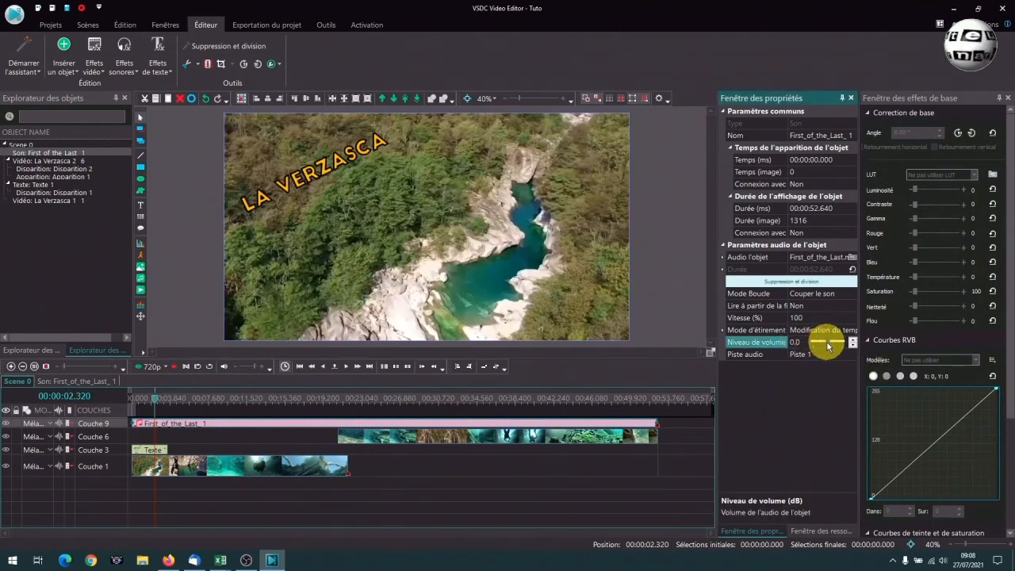
pyautogui.moveTo(828, 346); pyautogui.dragTo(824, 347)
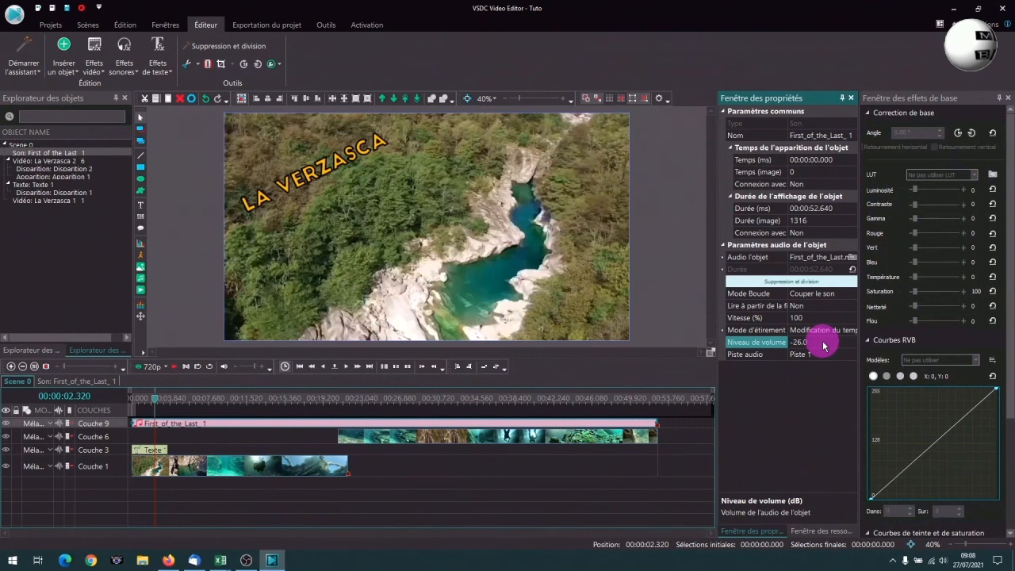
pyautogui.click(825, 346)
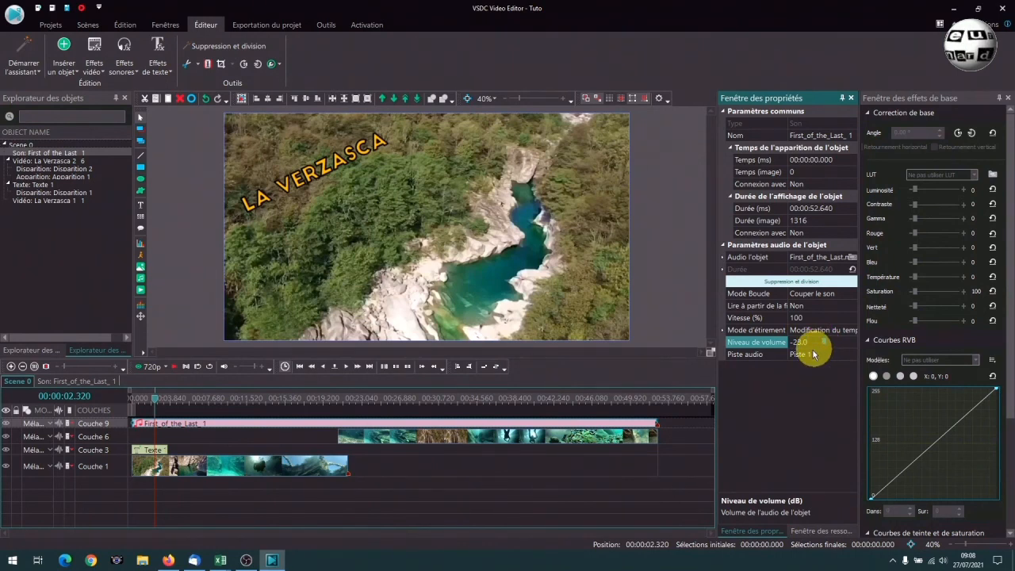
# Play the scene again to check the music's volume against the videos.
pyautogui.click(177, 367)
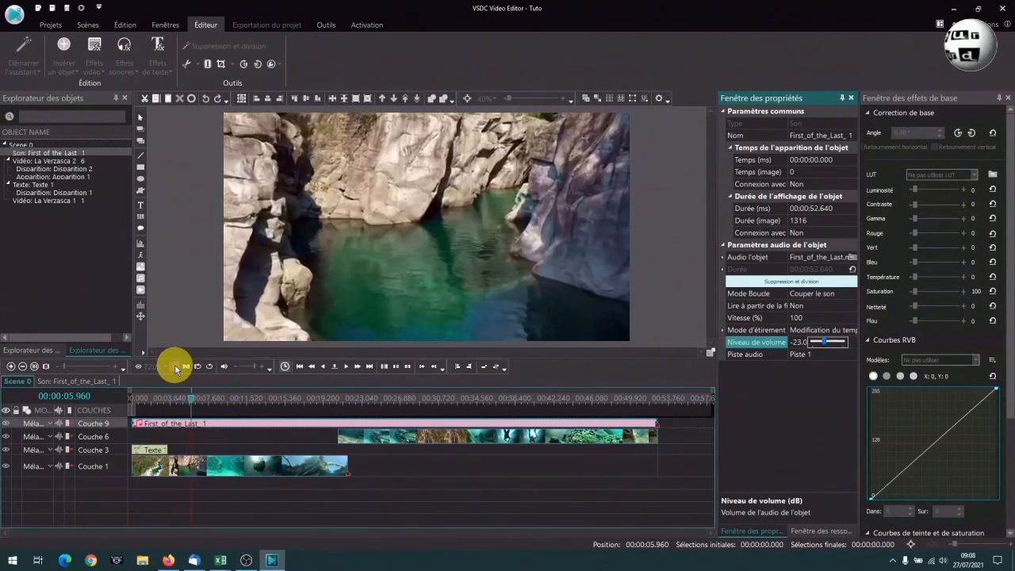
pyautogui.click(176, 367)
pyautogui.click(176, 367)
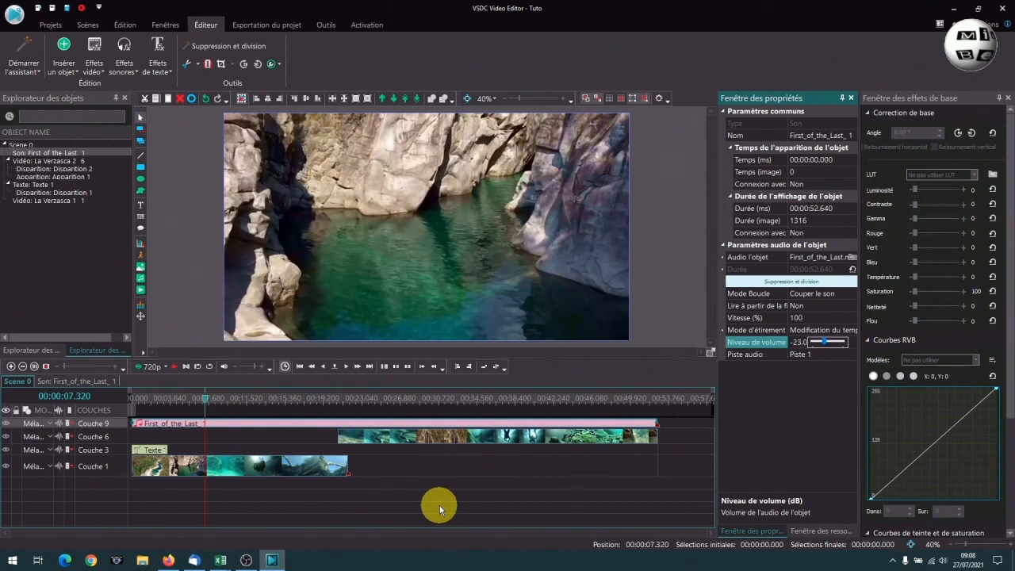
# Open the export settings for the Tuto project.
pyautogui.click(263, 26)
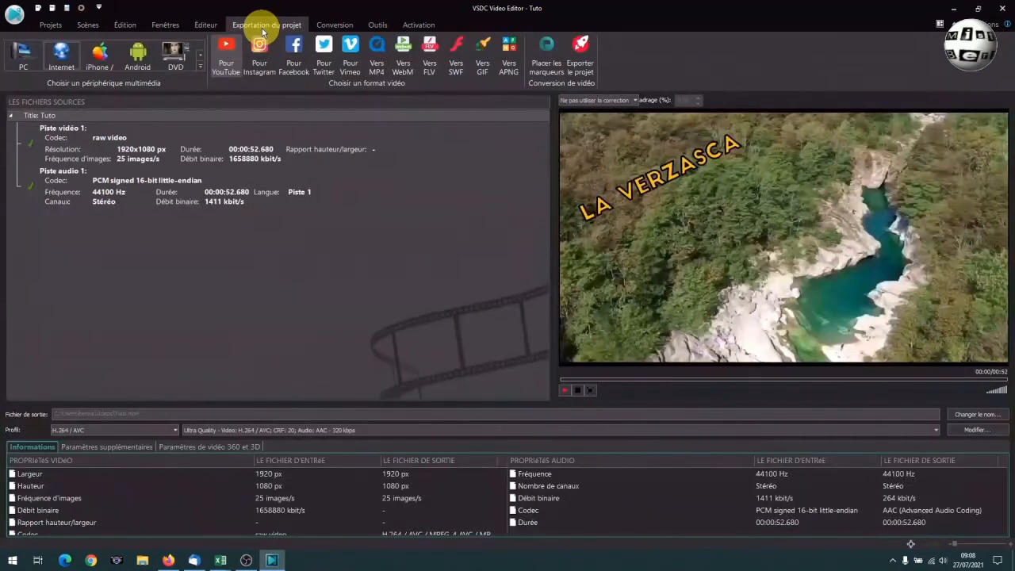